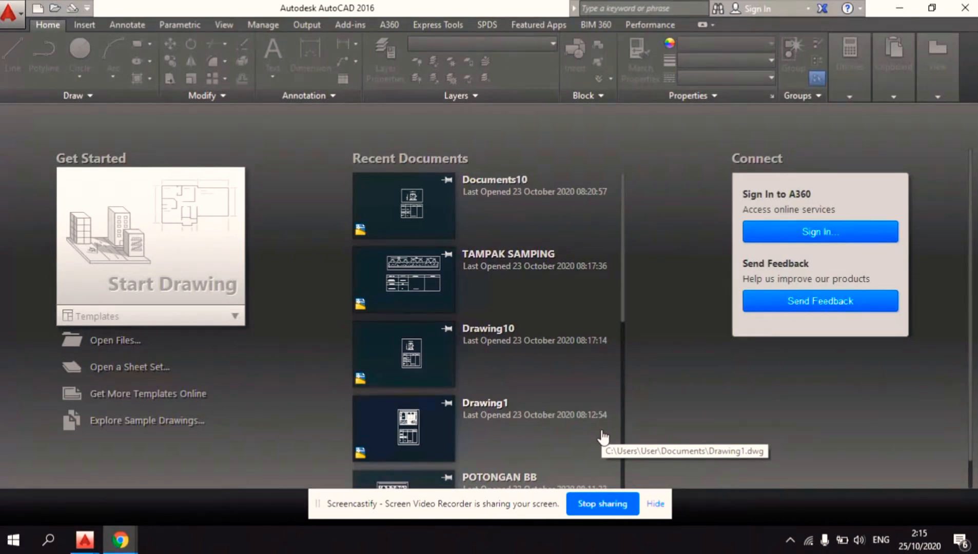
Start a new drawing and draw a 200-unit horizontal line rightward as the top side of a rectangle
{"action": "left_click", "coordinate": [218, 290]}
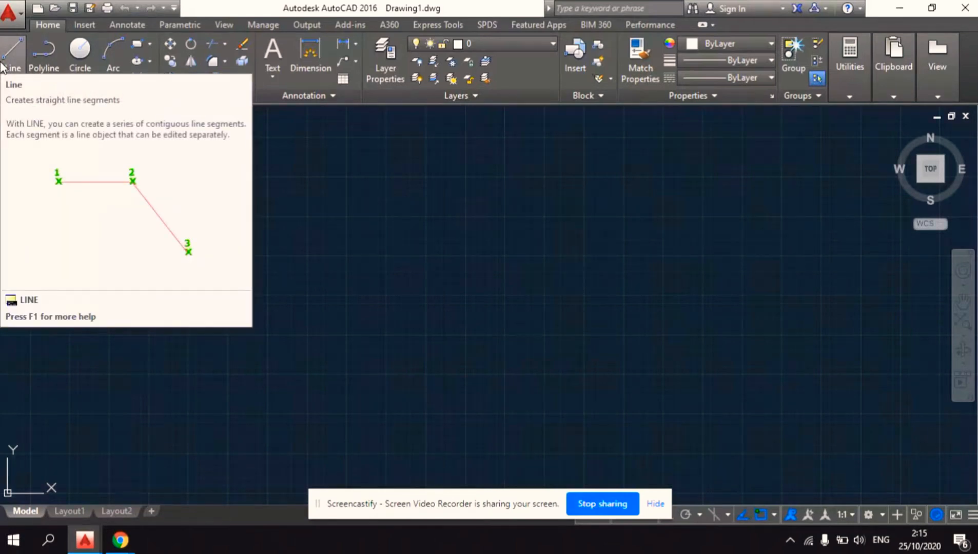
{"action": "left_click", "coordinate": [4, 64]}
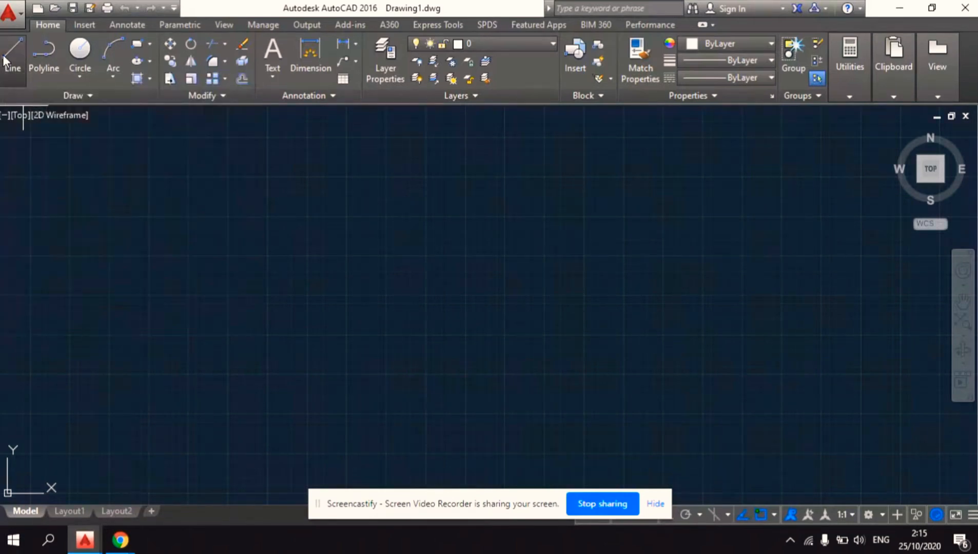
{"action": "left_click", "coordinate": [346, 255]}
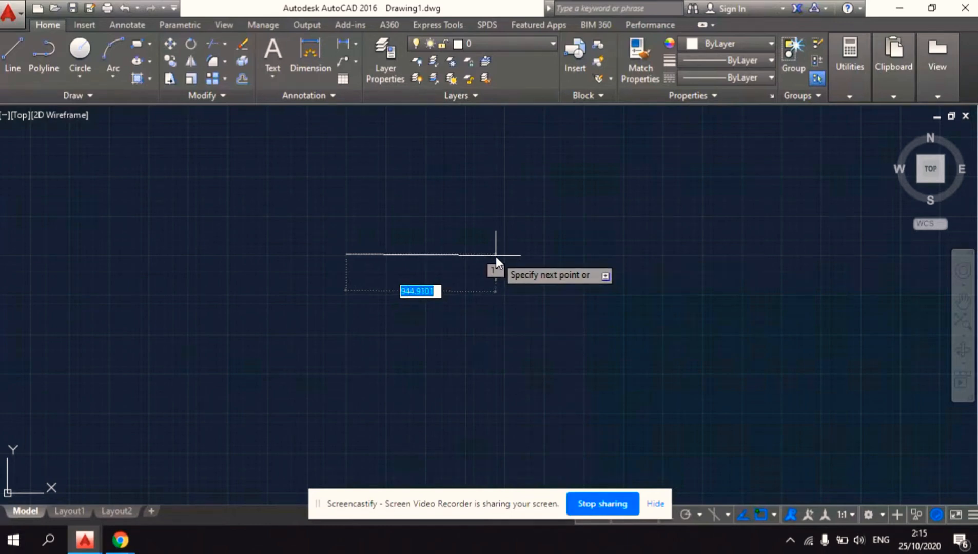
{"action": "type", "text": "200"}
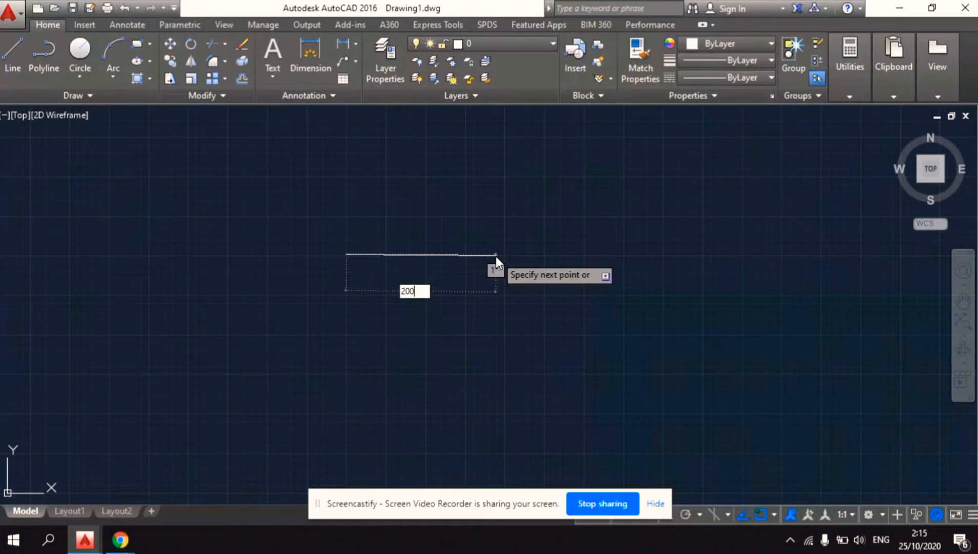
{"action": "key", "text": "Return"}
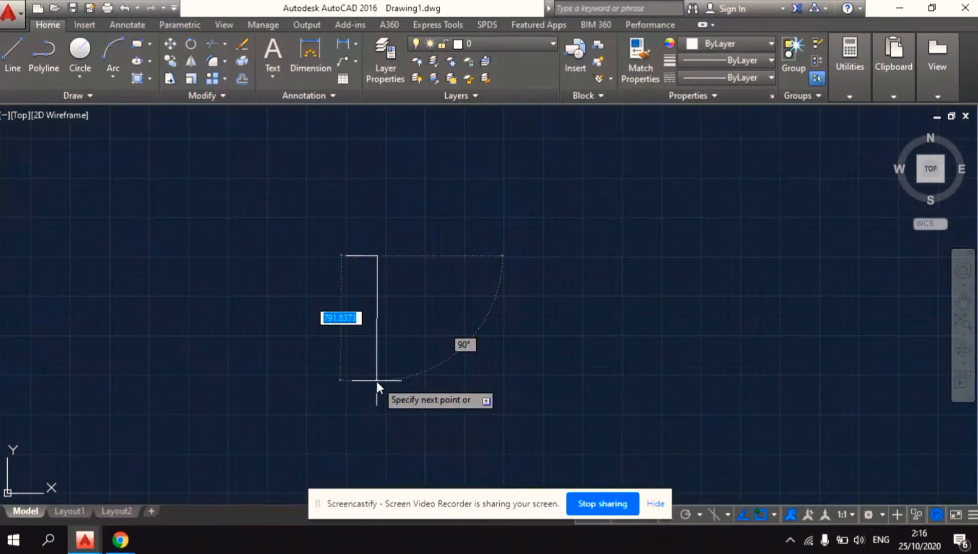
Complete the rectangle with line segments 100 down, 200 left and 100 up, and end the Line command
{"action": "type", "text": "100"}
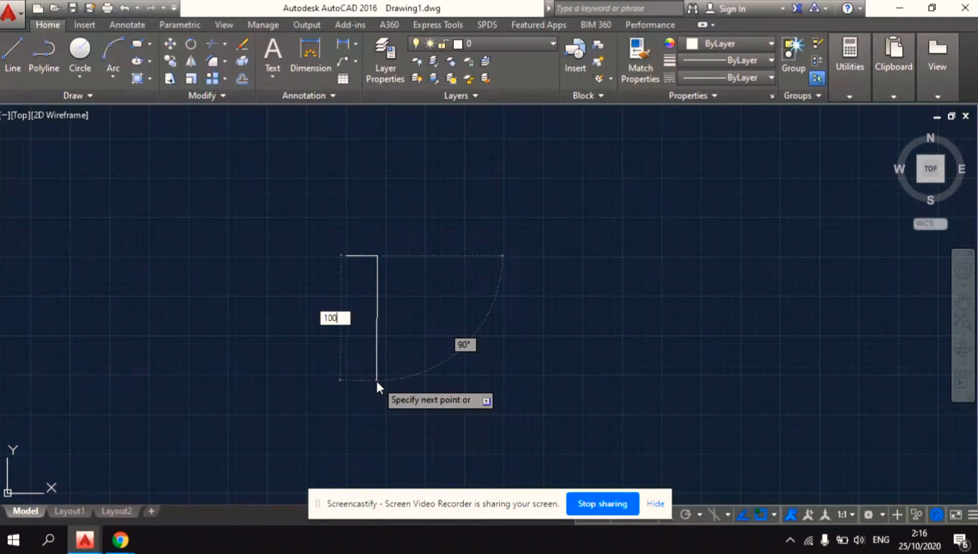
{"action": "key", "text": "Return"}
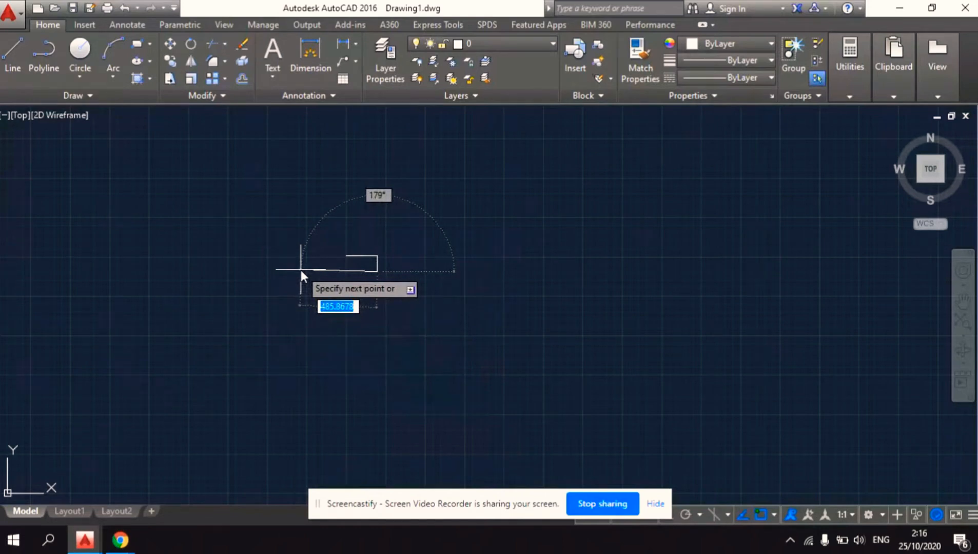
{"action": "type", "text": "200"}
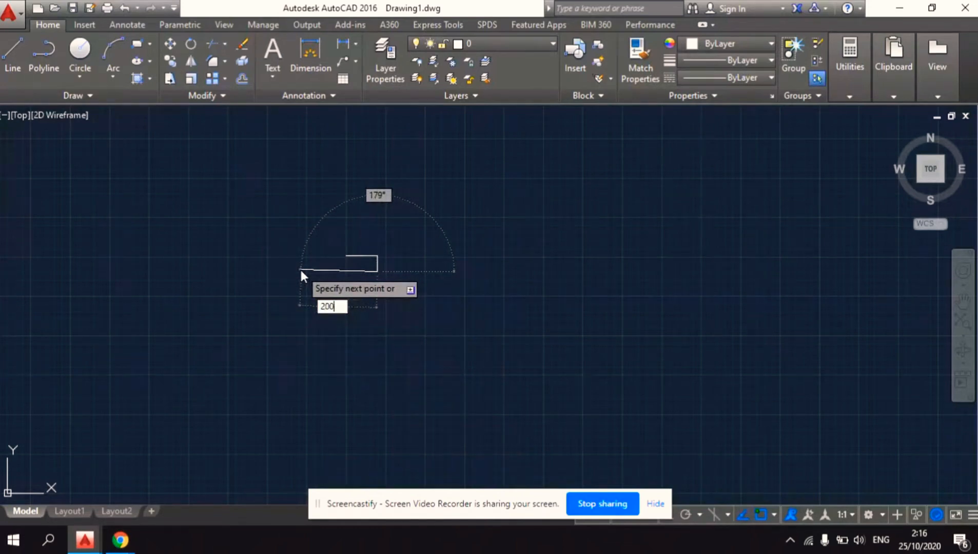
{"action": "key", "text": "Return"}
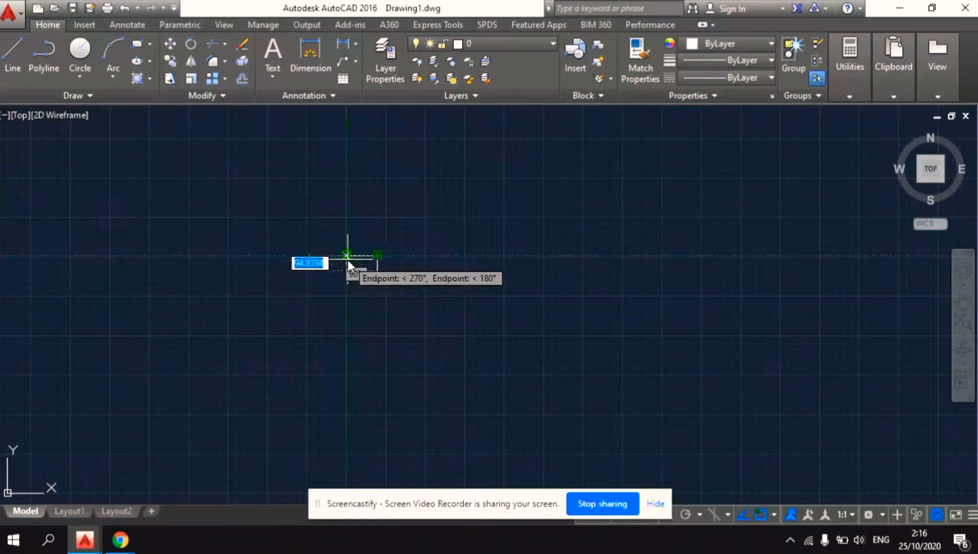
{"action": "type", "text": "100"}
{"action": "key", "text": "Return"}
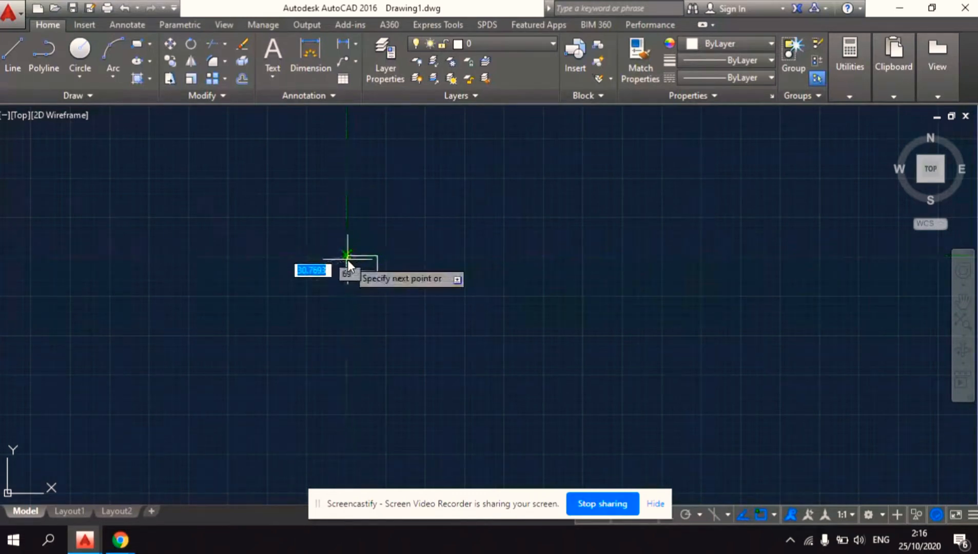
{"action": "scroll", "coordinate": [346, 288], "scroll_direction": "up", "scroll_amount": 6}
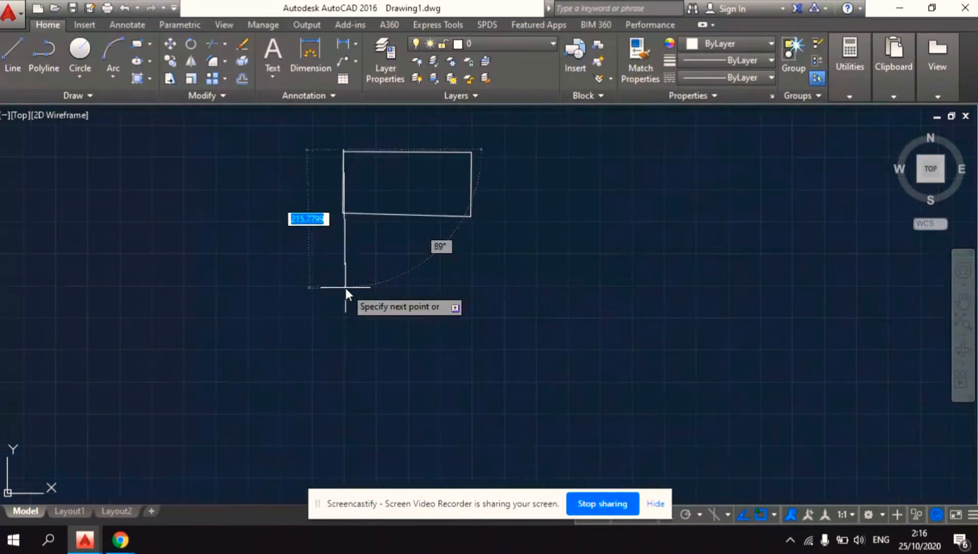
{"action": "scroll", "coordinate": [346, 288], "scroll_direction": "down", "scroll_amount": 6}
{"action": "scroll", "coordinate": [345, 288], "scroll_direction": "up", "scroll_amount": 2}
{"action": "scroll", "coordinate": [346, 287], "scroll_direction": "down", "scroll_amount": 2}
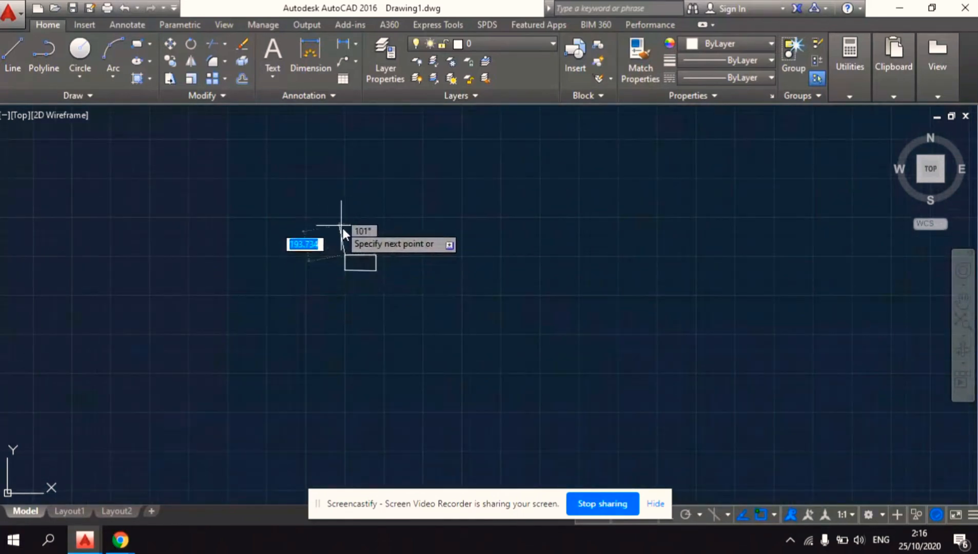
{"action": "right_click", "coordinate": [343, 256]}
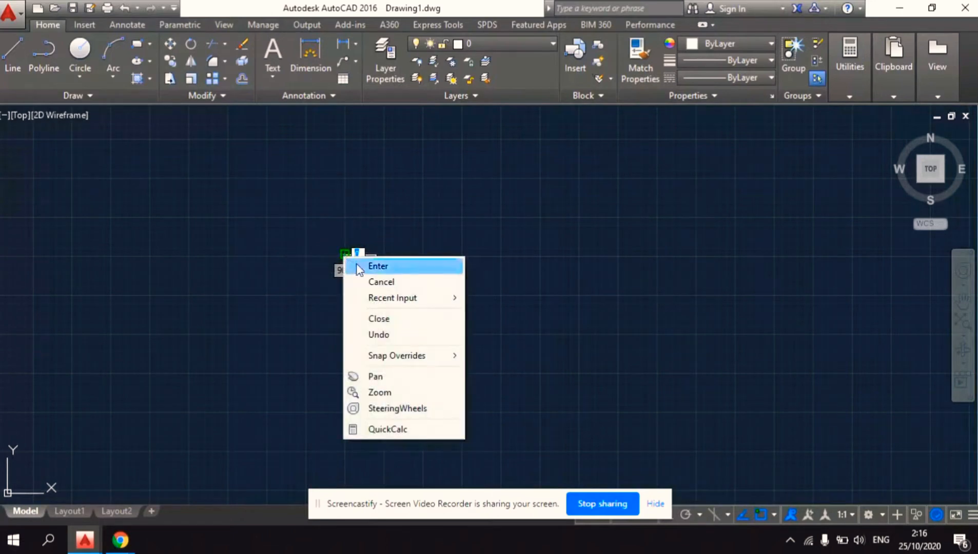
{"action": "left_click", "coordinate": [361, 266]}
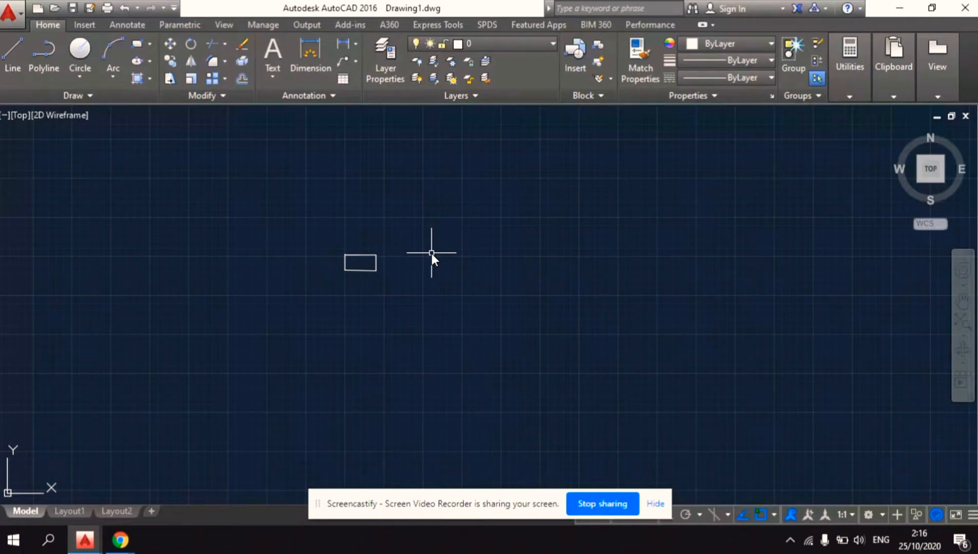
Draw the top and right sides of a square beside the rectangle with line segments 200 right and 200 down
{"action": "type", "text": "l"}
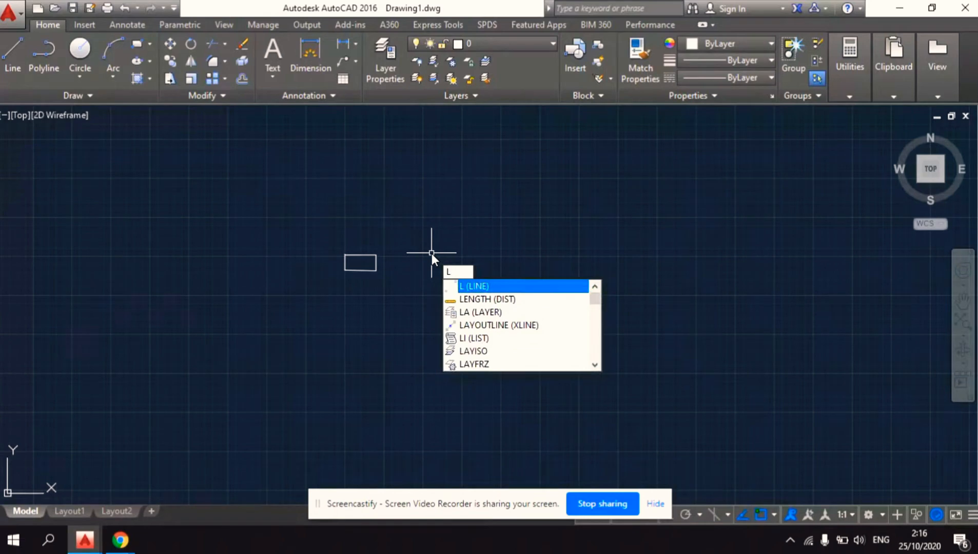
{"action": "key", "text": "Return"}
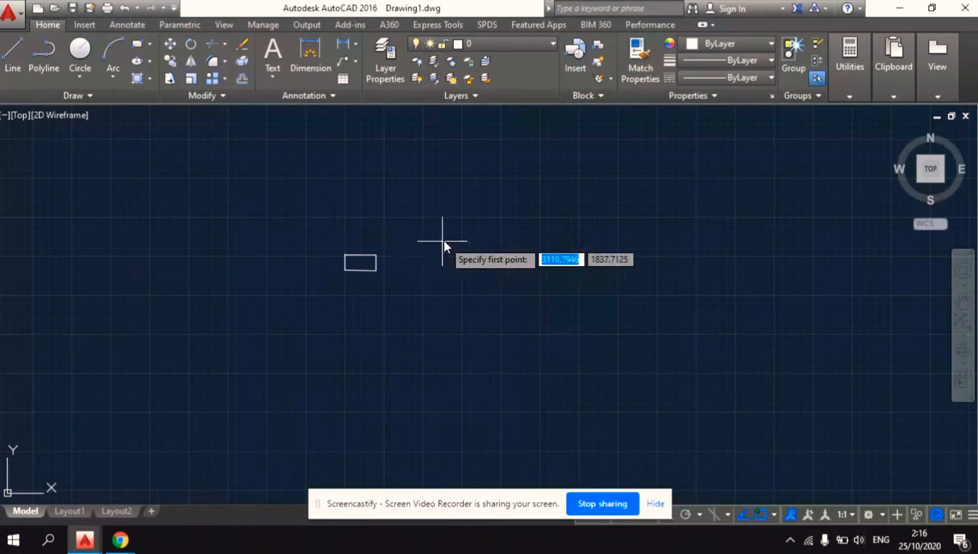
{"action": "left_click", "coordinate": [461, 217]}
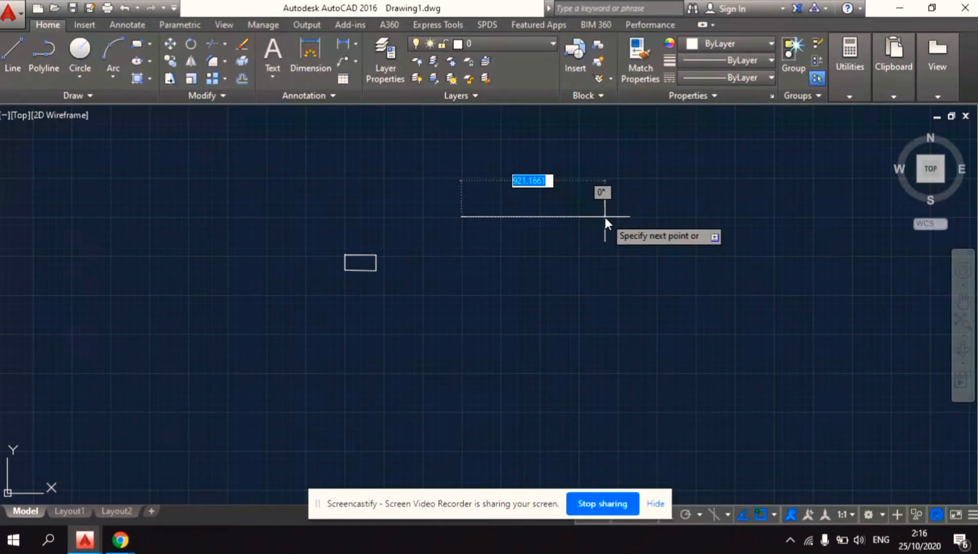
{"action": "type", "text": "200"}
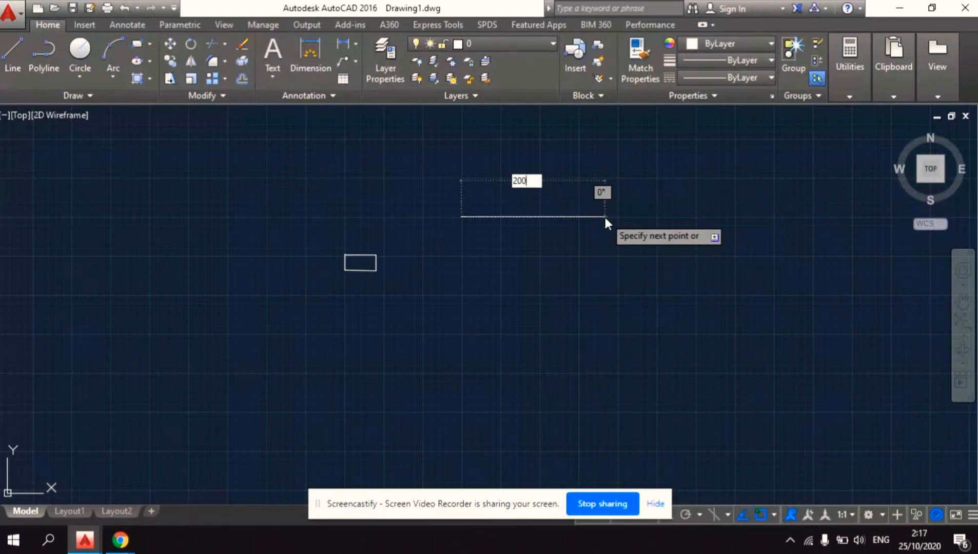
{"action": "key", "text": "Return"}
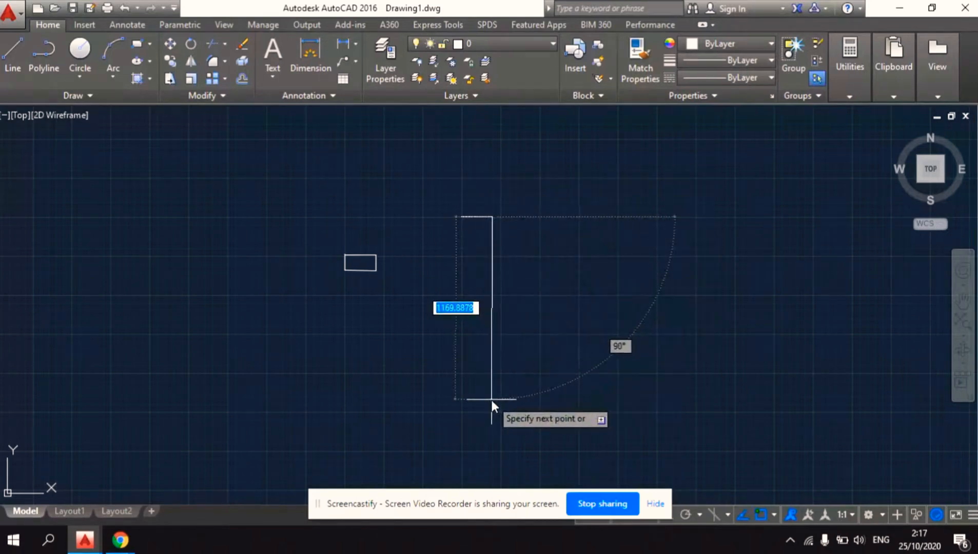
{"action": "type", "text": "200"}
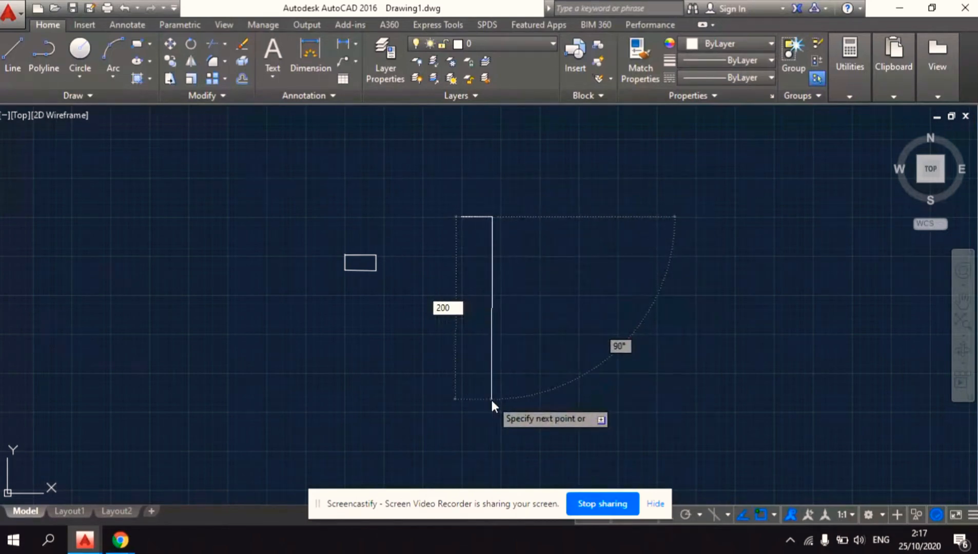
{"action": "key", "text": "Return"}
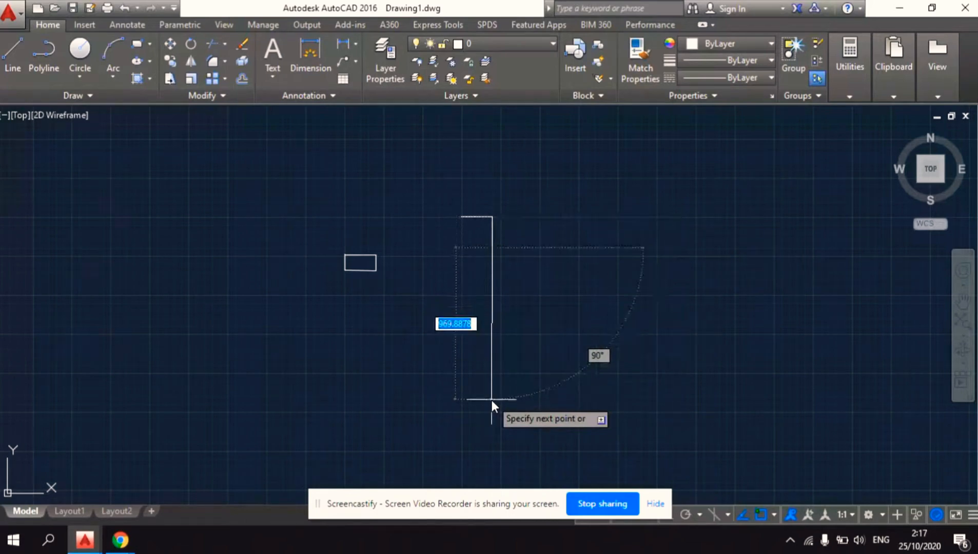
Close the square with line segments 200 left and 200 up, and end the Line command
{"action": "type", "text": "200"}
{"action": "key", "text": "Return"}
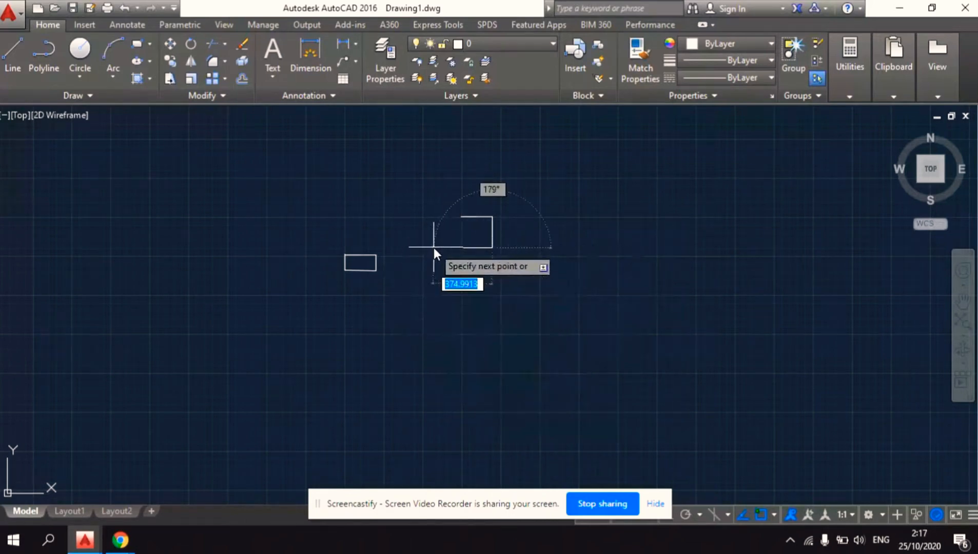
{"action": "type", "text": "200"}
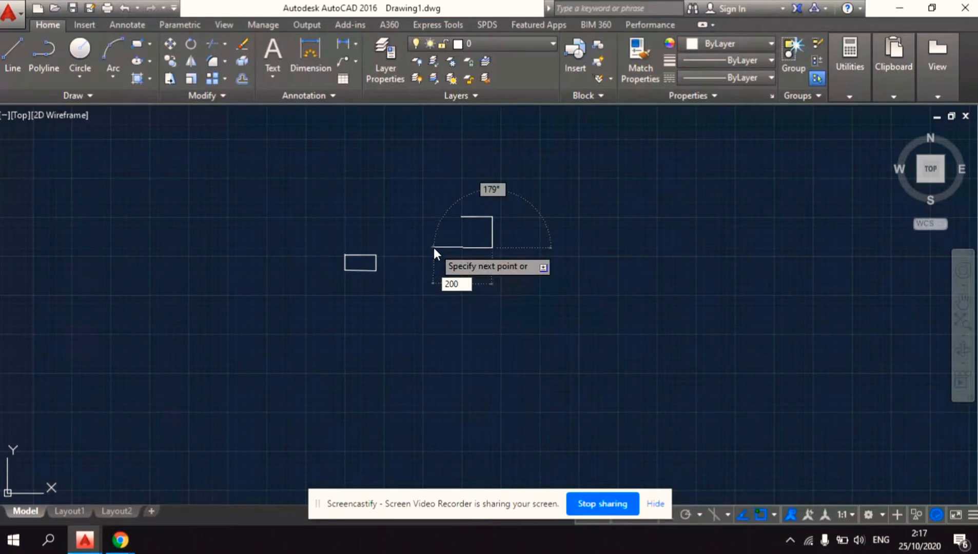
{"action": "key", "text": "Return"}
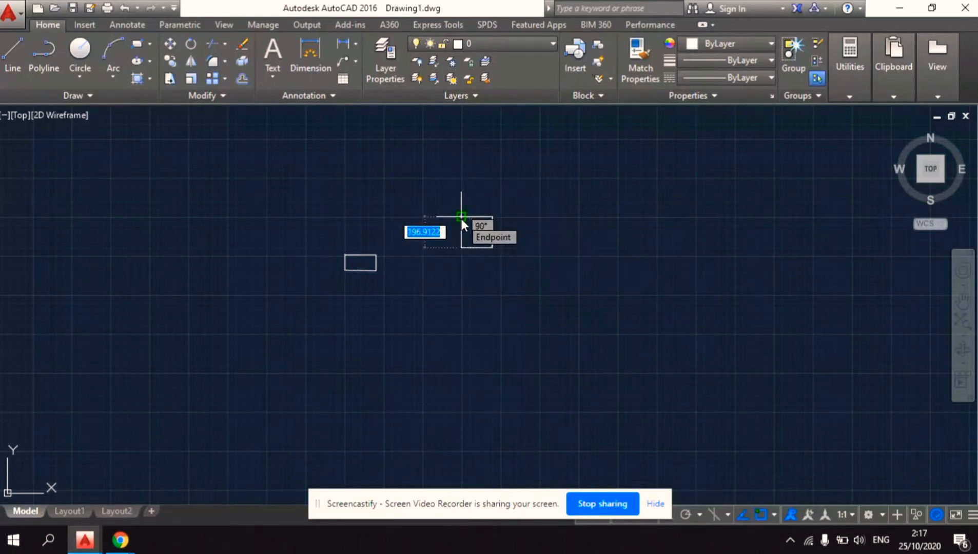
{"action": "type", "text": "200"}
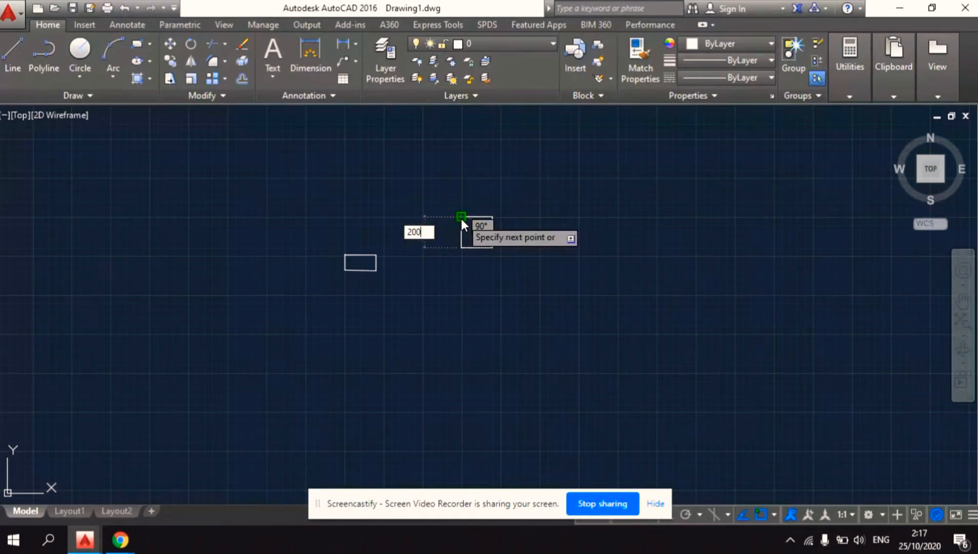
{"action": "key", "text": "Return"}
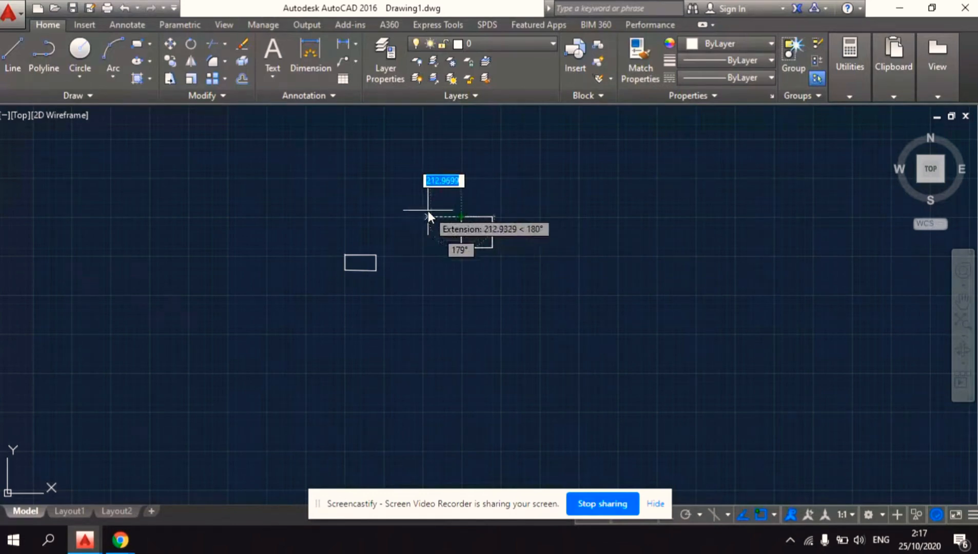
{"action": "right_click", "coordinate": [427, 216]}
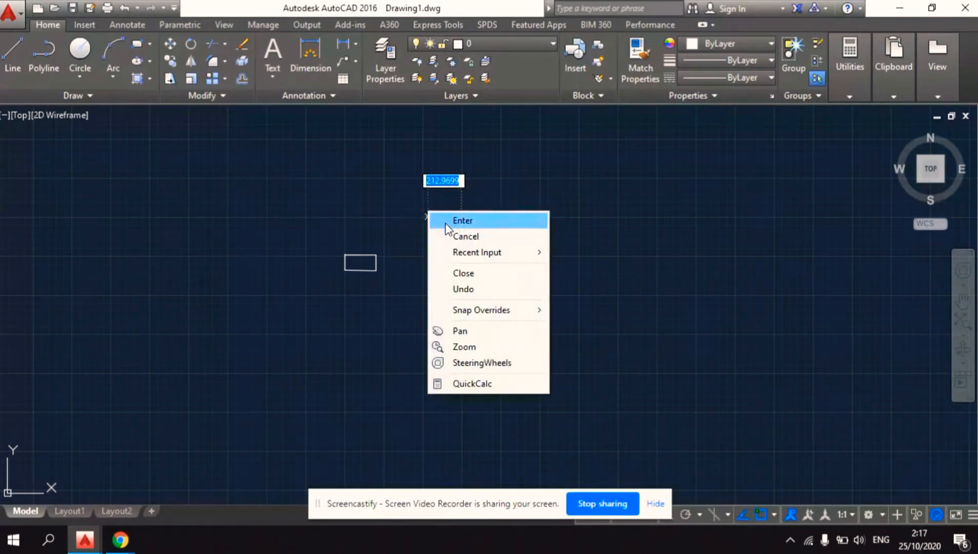
{"action": "left_click", "coordinate": [446, 222]}
Zoom and pan around the drawing to examine the rectangle and the square
{"action": "scroll", "coordinate": [508, 277], "scroll_direction": "up", "scroll_amount": 4}
{"action": "scroll", "coordinate": [528, 278], "scroll_direction": "down", "scroll_amount": 2}
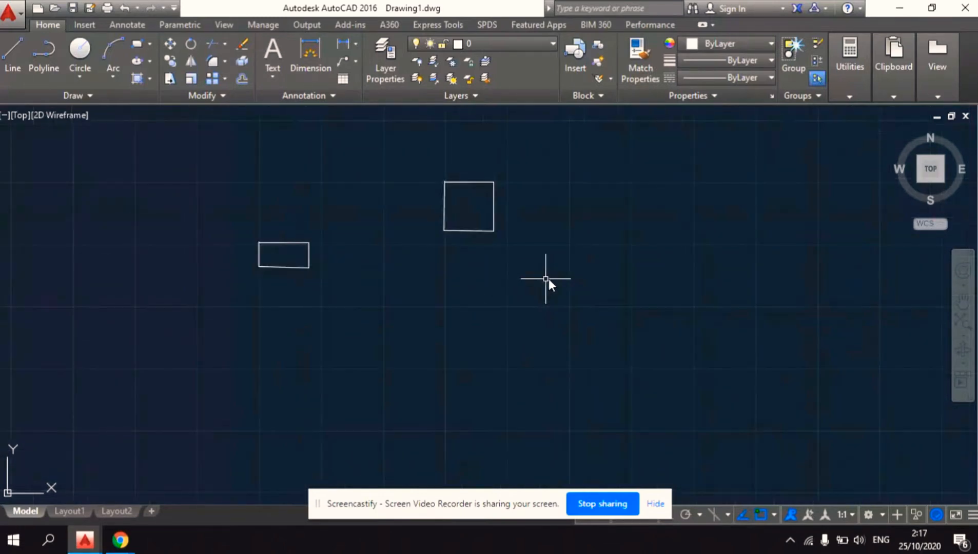
{"action": "scroll", "coordinate": [568, 272], "scroll_direction": "down", "scroll_amount": 2}
{"action": "scroll", "coordinate": [545, 256], "scroll_direction": "up", "scroll_amount": 4}
{"action": "scroll", "coordinate": [545, 257], "scroll_direction": "down", "scroll_amount": 2}
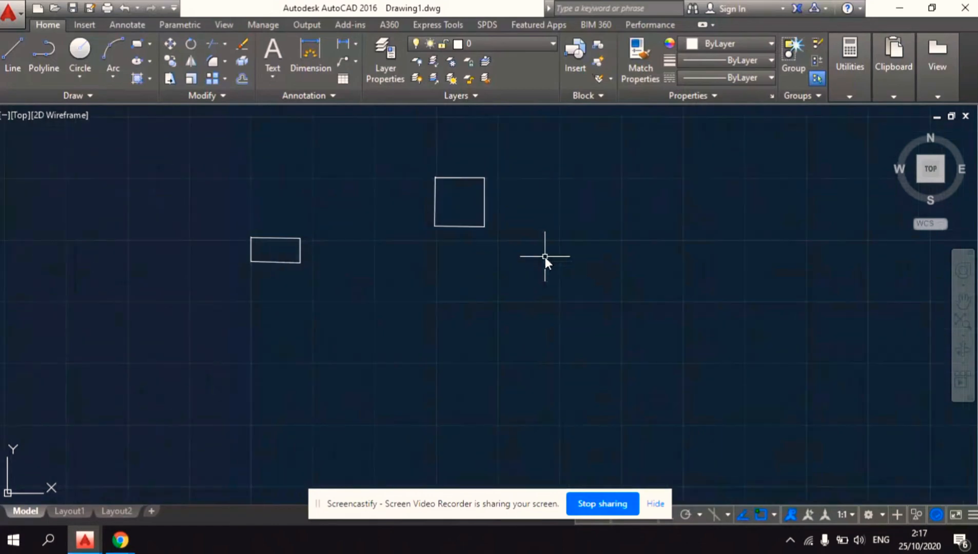
{"action": "scroll", "coordinate": [545, 257], "scroll_direction": "down", "scroll_amount": 2}
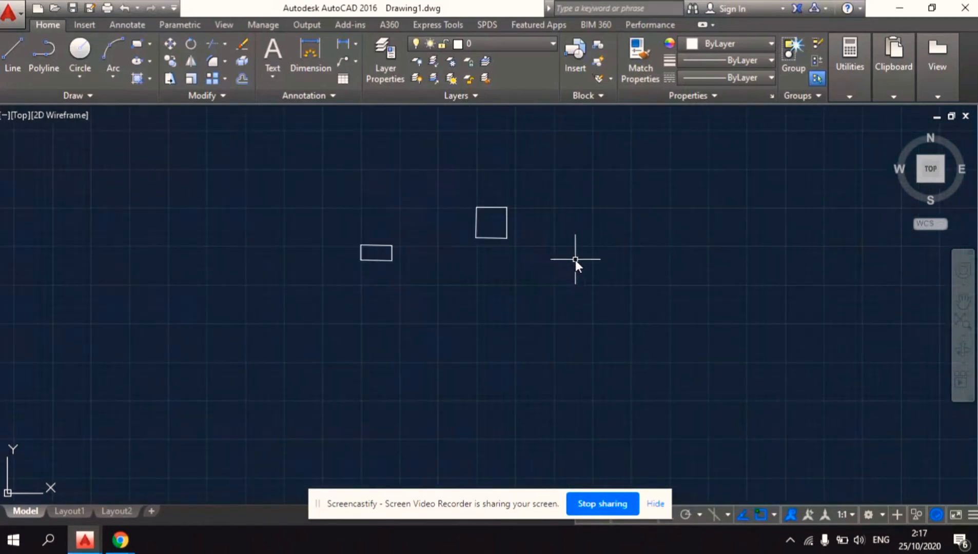
{"action": "left_click", "coordinate": [964, 301]}
{"action": "mouse_move", "coordinate": [536, 206]}
{"action": "left_mouse_down"}
{"action": "mouse_move", "coordinate": [546, 389]}
{"action": "mouse_move", "coordinate": [537, 462]}
{"action": "mouse_move", "coordinate": [548, 255]}
{"action": "mouse_move", "coordinate": [557, 352]}
{"action": "mouse_move", "coordinate": [179, 325]}
{"action": "mouse_move", "coordinate": [756, 400]}
{"action": "mouse_move", "coordinate": [571, 392]}
{"action": "mouse_move", "coordinate": [558, 187]}
{"action": "left_mouse_up"}
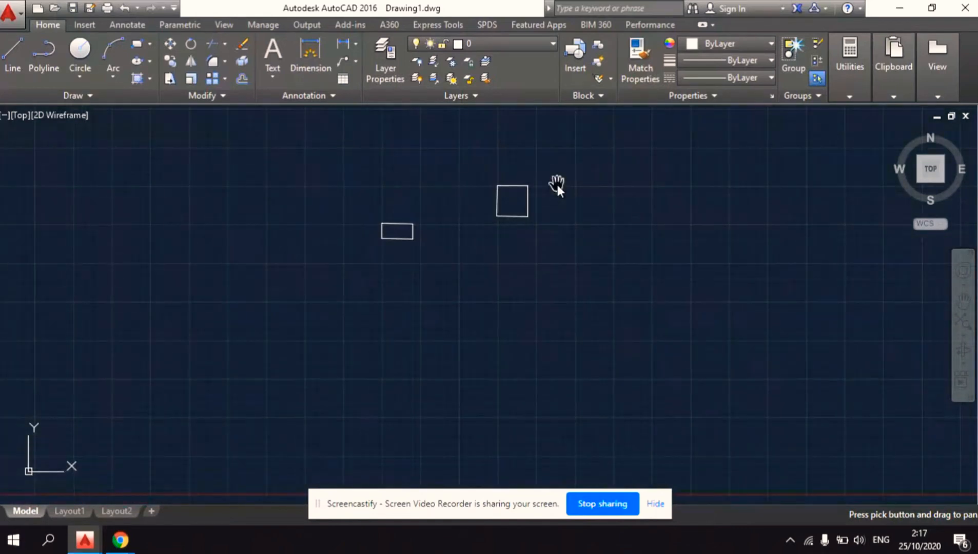
{"action": "right_click", "coordinate": [557, 183]}
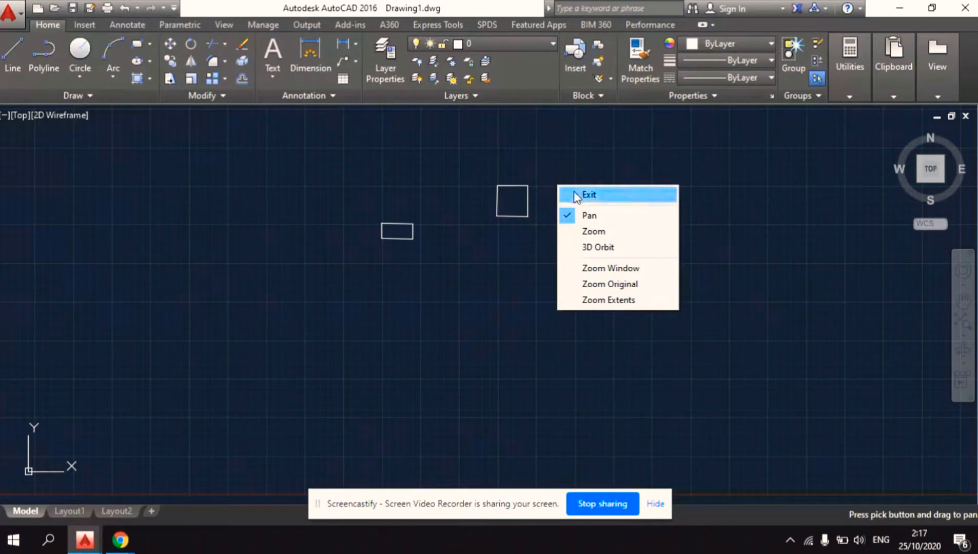
{"action": "left_click", "coordinate": [574, 195]}
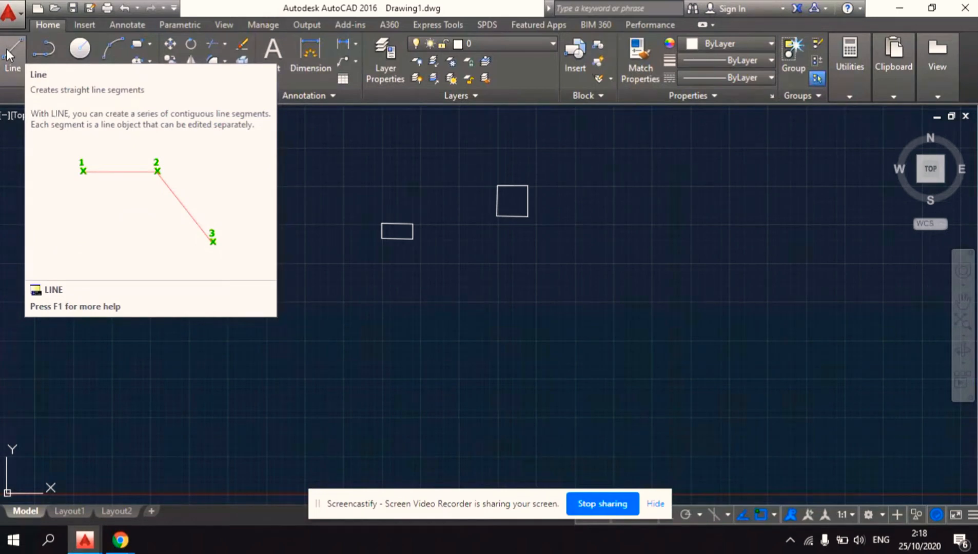
Draw the top and right sides of a new square with the Polyline tool, with segments 200 right and 200 down
{"action": "left_click", "coordinate": [42, 50]}
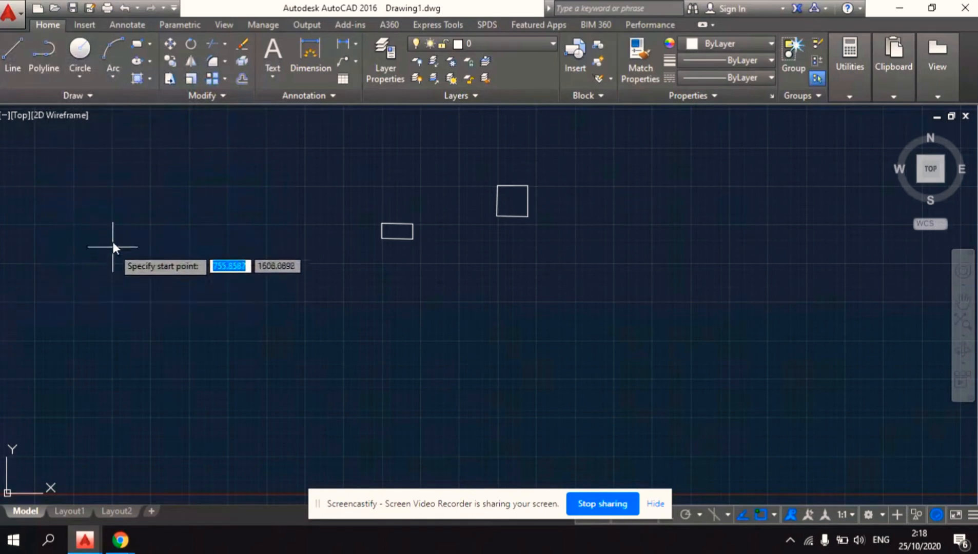
{"action": "left_click", "coordinate": [43, 63]}
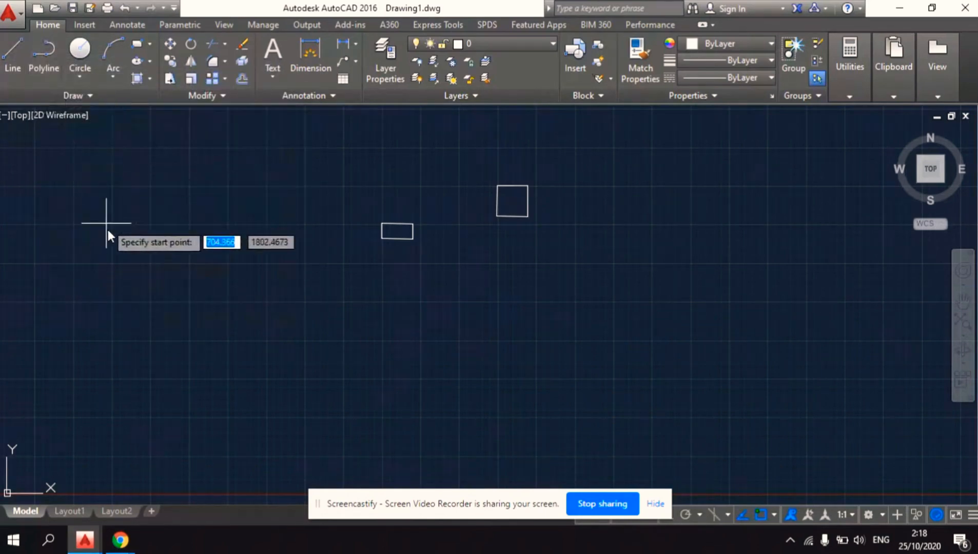
{"action": "left_click", "coordinate": [151, 266]}
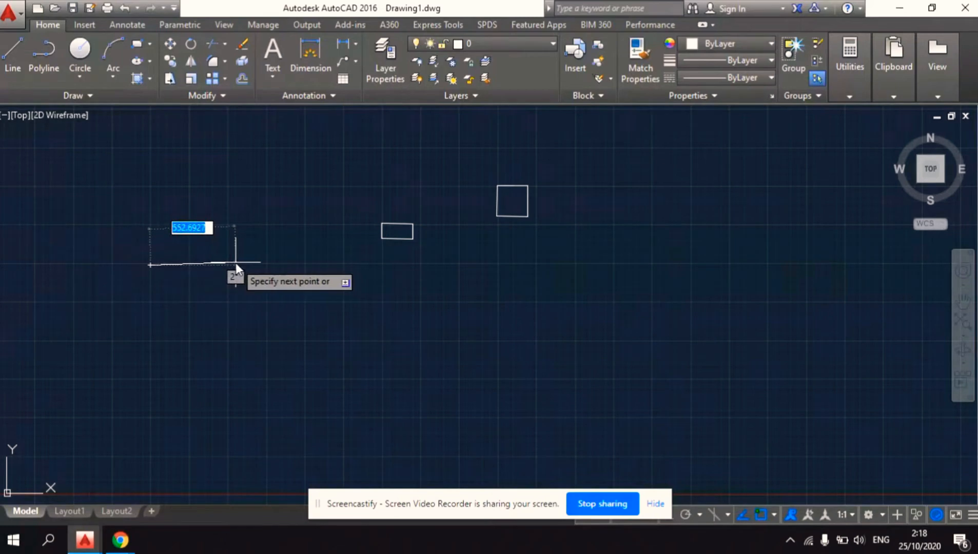
{"action": "type", "text": "200"}
{"action": "key", "text": "Return"}
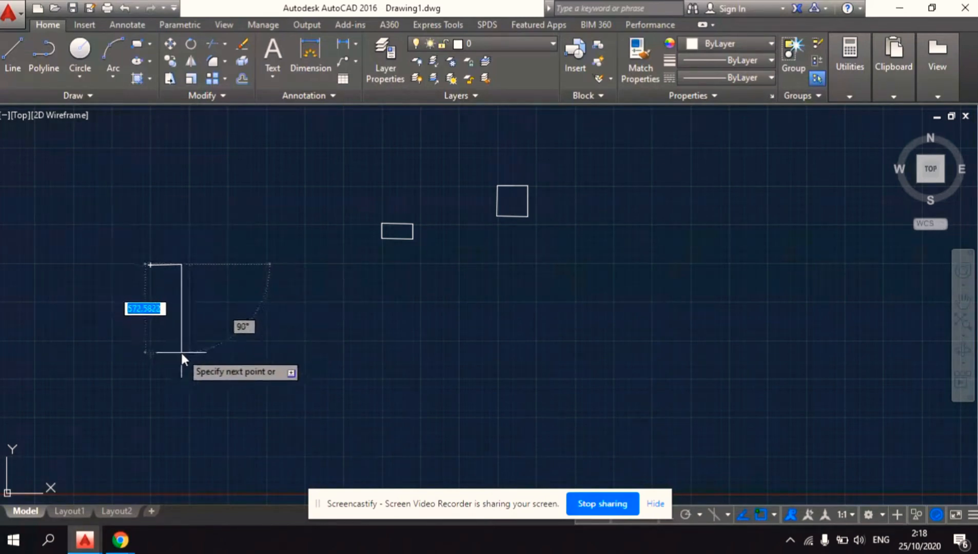
{"action": "type", "text": "200"}
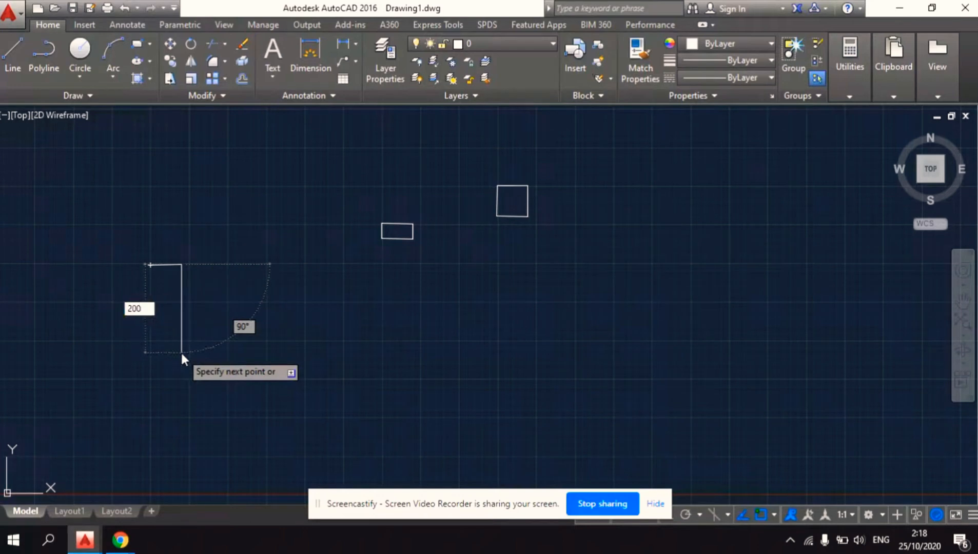
{"action": "key", "text": "Return"}
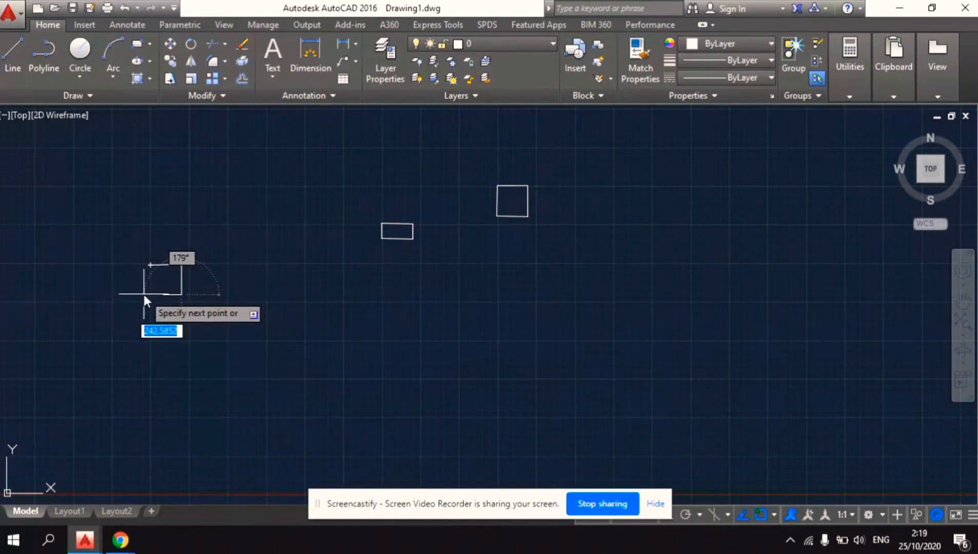
Complete the polyline square with a 200 segment left and a segment back to its start point, and end the command
{"action": "type", "text": "200"}
{"action": "key", "text": "Return"}
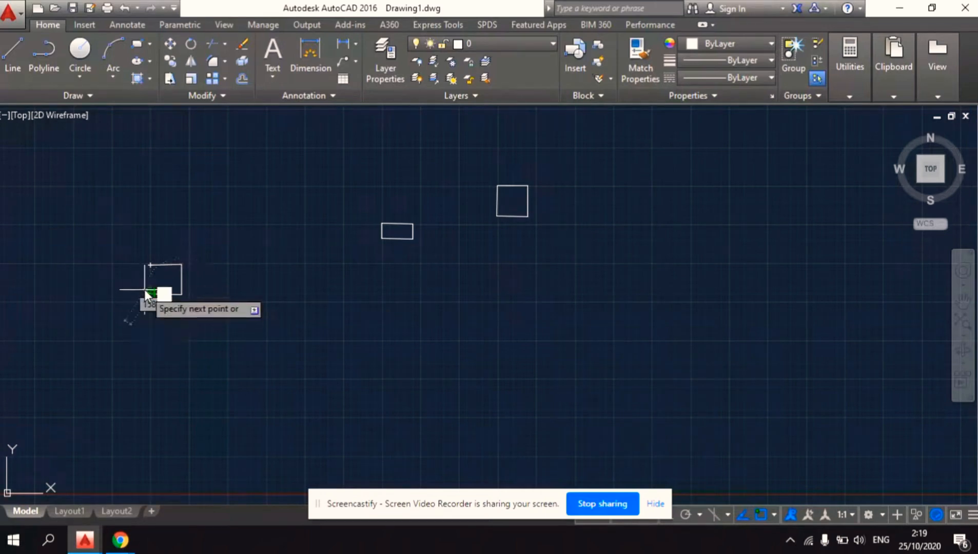
{"action": "right_click", "coordinate": [150, 267]}
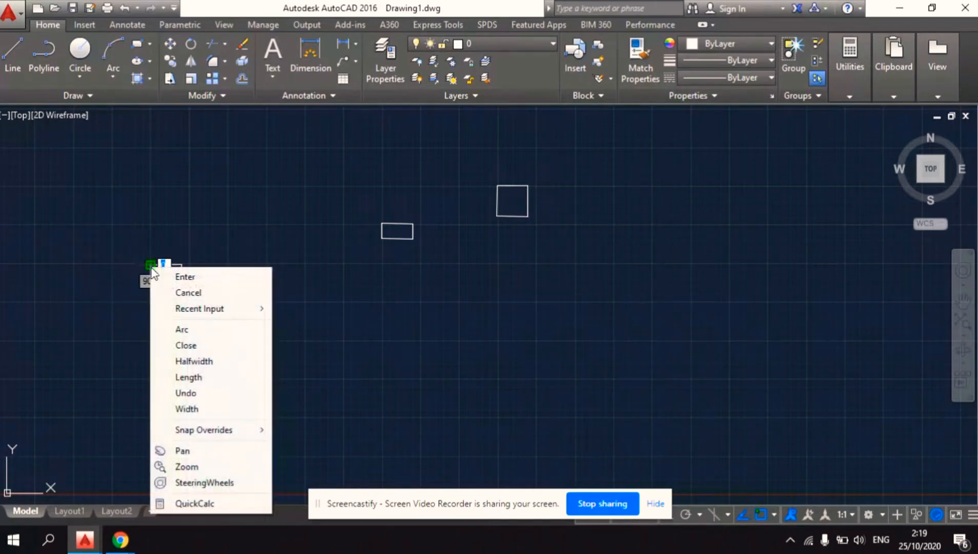
{"action": "left_click", "coordinate": [177, 275]}
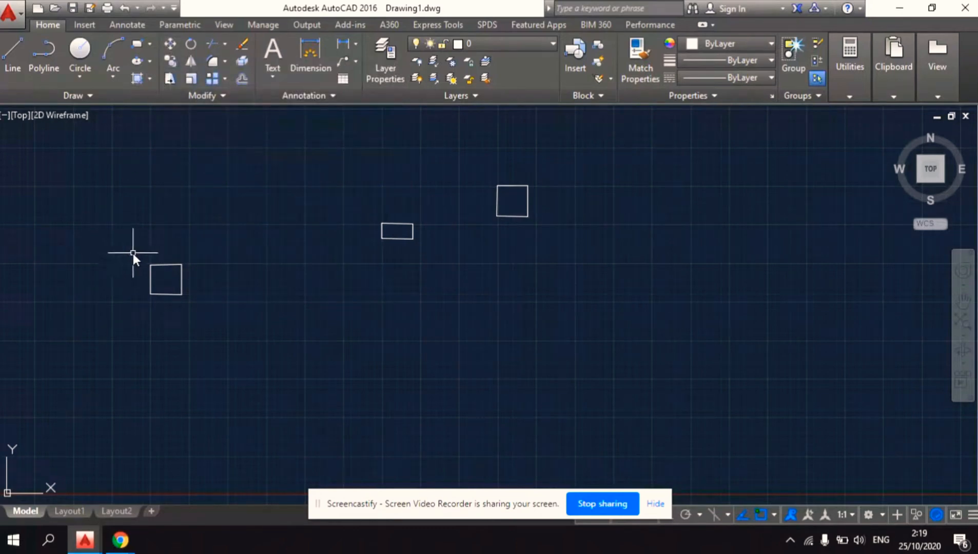
{"action": "mouse_move", "coordinate": [133, 252]}
{"action": "left_mouse_down"}
{"action": "mouse_move", "coordinate": [193, 309]}
{"action": "mouse_move", "coordinate": [47, 334]}
{"action": "mouse_move", "coordinate": [129, 273]}
{"action": "left_mouse_up"}
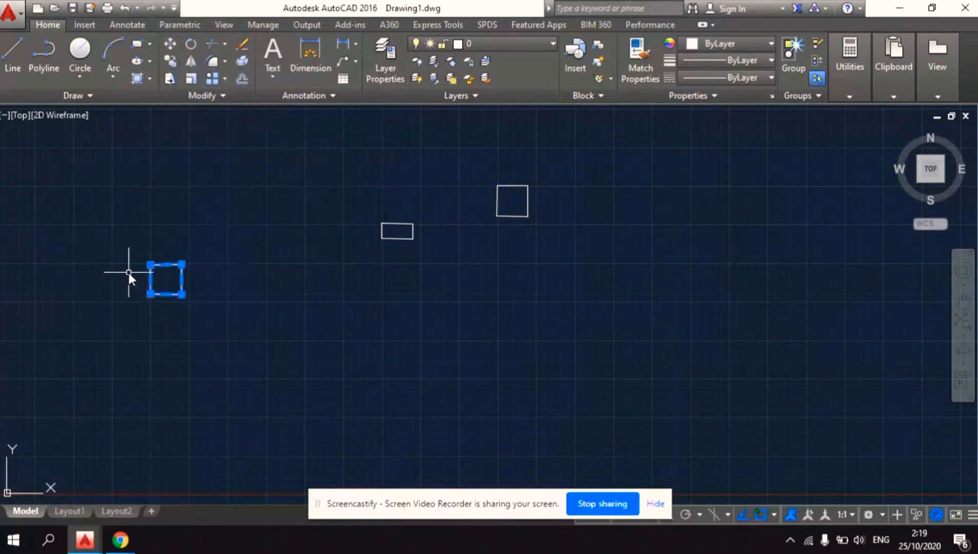
{"action": "left_click", "coordinate": [170, 44]}
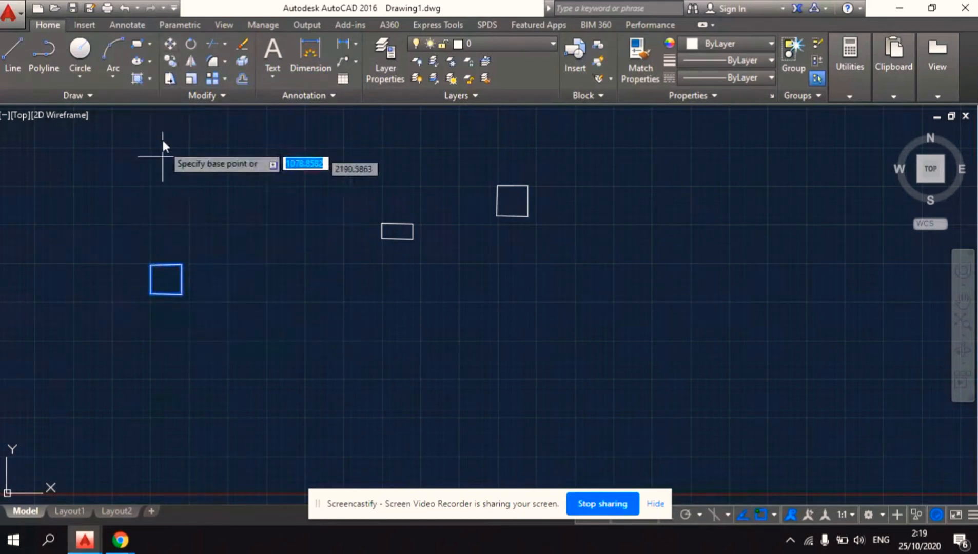
{"action": "left_click", "coordinate": [170, 44]}
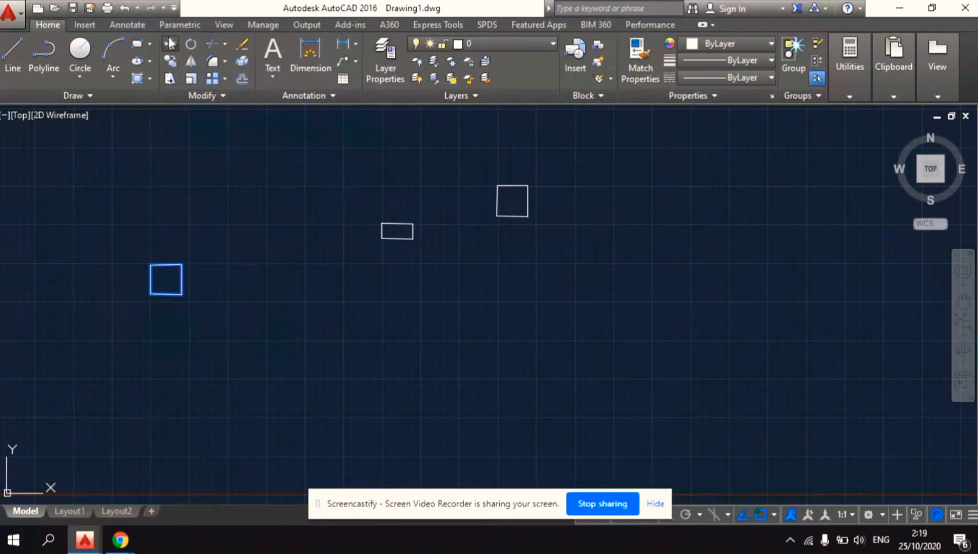
{"action": "left_click", "coordinate": [208, 208]}
{"action": "left_click", "coordinate": [286, 210]}
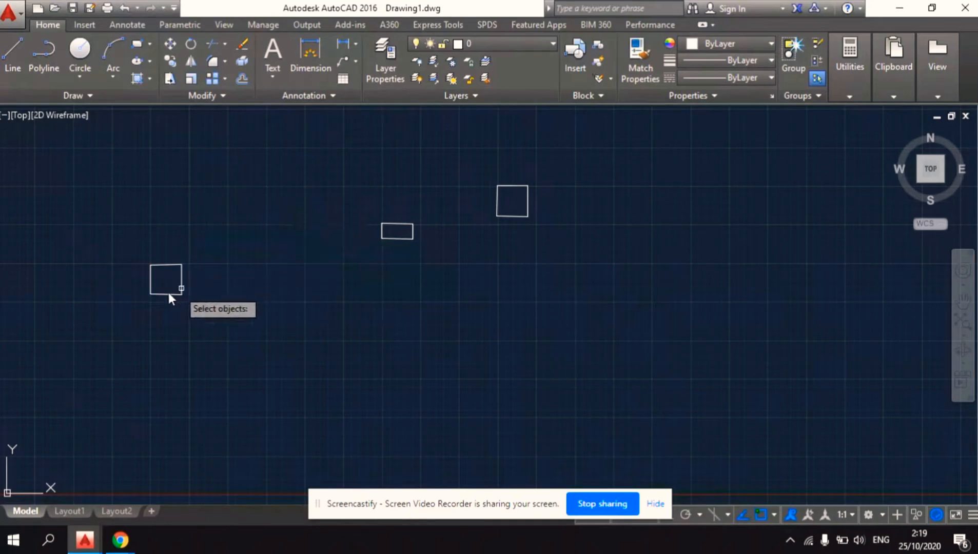
{"action": "left_click", "coordinate": [152, 265]}
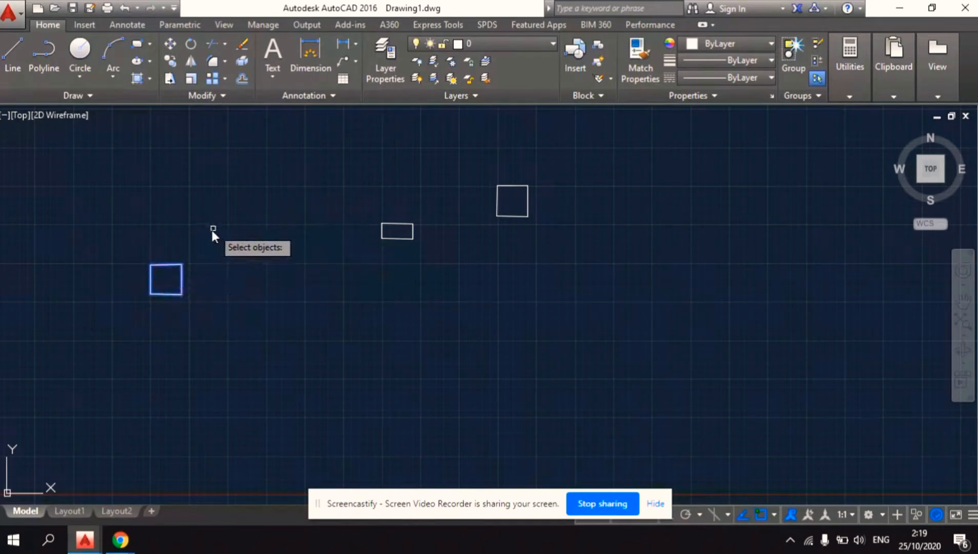
{"action": "left_click", "coordinate": [194, 238]}
{"action": "left_click", "coordinate": [212, 254]}
{"action": "key", "text": "Escape"}
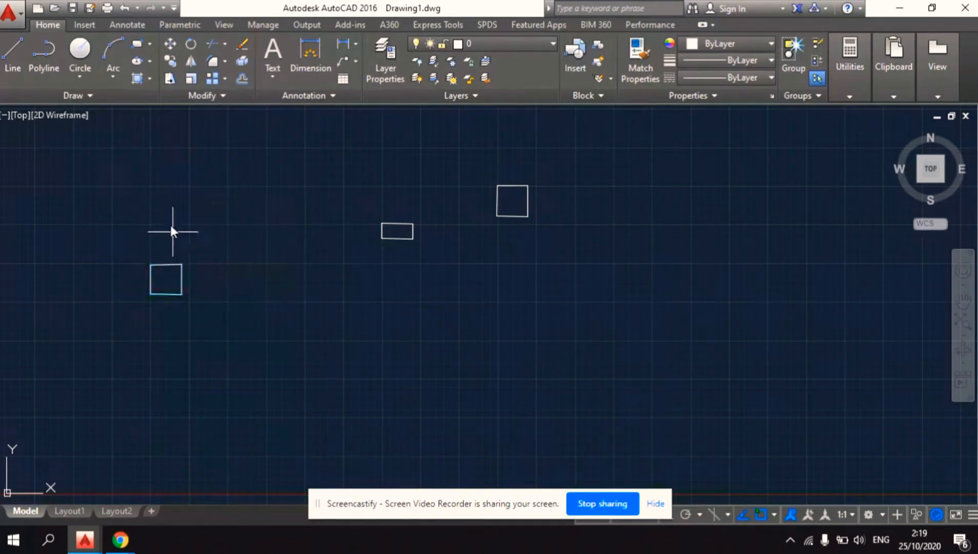
Move the polyline square to the right, into the empty area below and left of the rectangle
{"action": "mouse_move", "coordinate": [134, 258]}
{"action": "left_mouse_down"}
{"action": "mouse_move", "coordinate": [184, 351]}
{"action": "mouse_move", "coordinate": [91, 267]}
{"action": "left_mouse_up"}
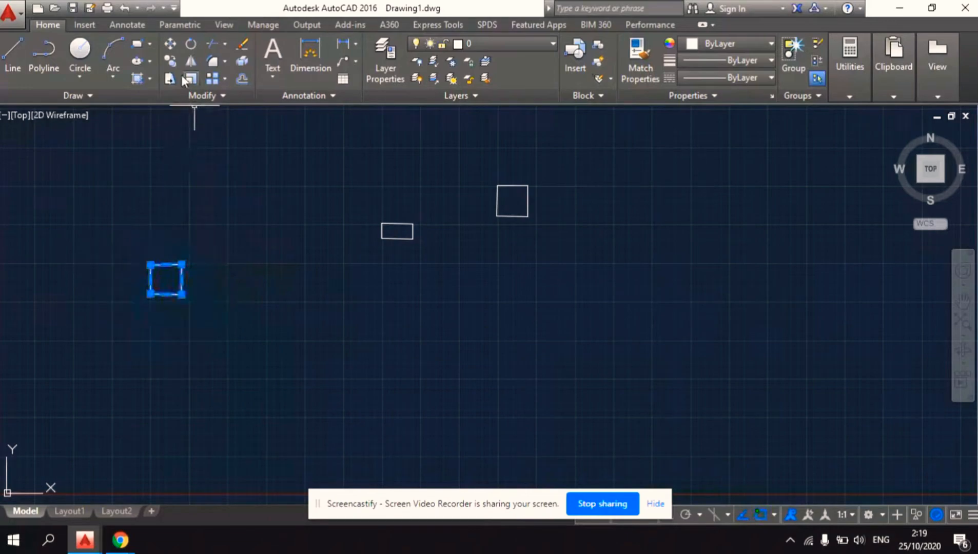
{"action": "left_click", "coordinate": [170, 44]}
{"action": "left_click", "coordinate": [251, 279]}
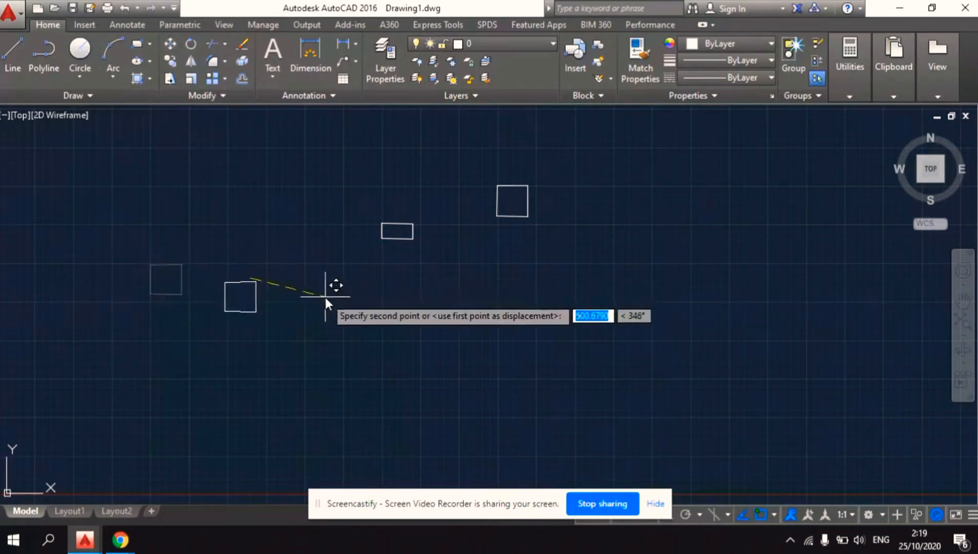
{"action": "left_click", "coordinate": [405, 294]}
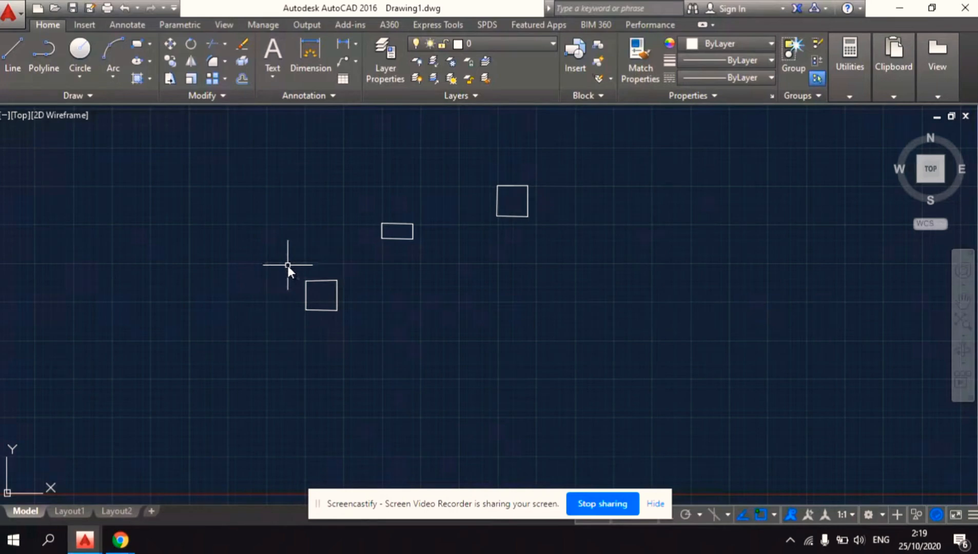
{"action": "mouse_move", "coordinate": [288, 265]}
{"action": "left_mouse_down"}
{"action": "mouse_move", "coordinate": [373, 281]}
{"action": "mouse_move", "coordinate": [246, 296]}
{"action": "mouse_move", "coordinate": [249, 277]}
{"action": "left_mouse_up"}
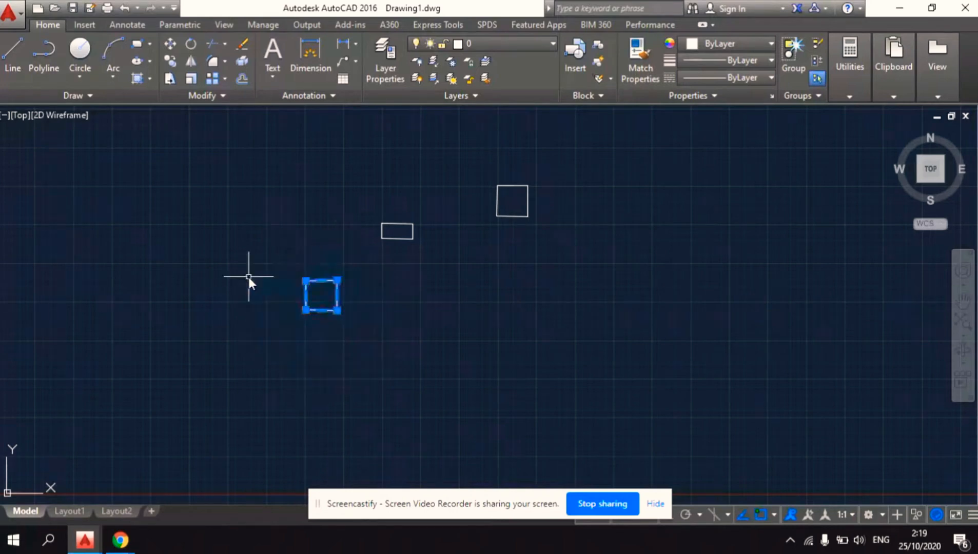
{"action": "key", "text": "Escape"}
{"action": "left_click", "coordinate": [327, 280]}
{"action": "key", "text": "Escape"}
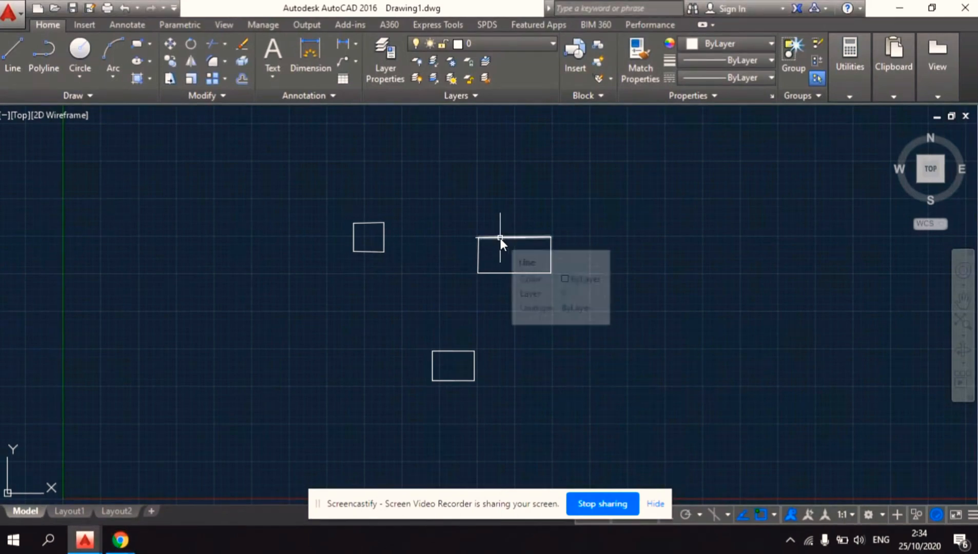
Move the large rectangle's top line together with the polyline rectangle below it up and to the right
{"action": "left_click", "coordinate": [501, 238]}
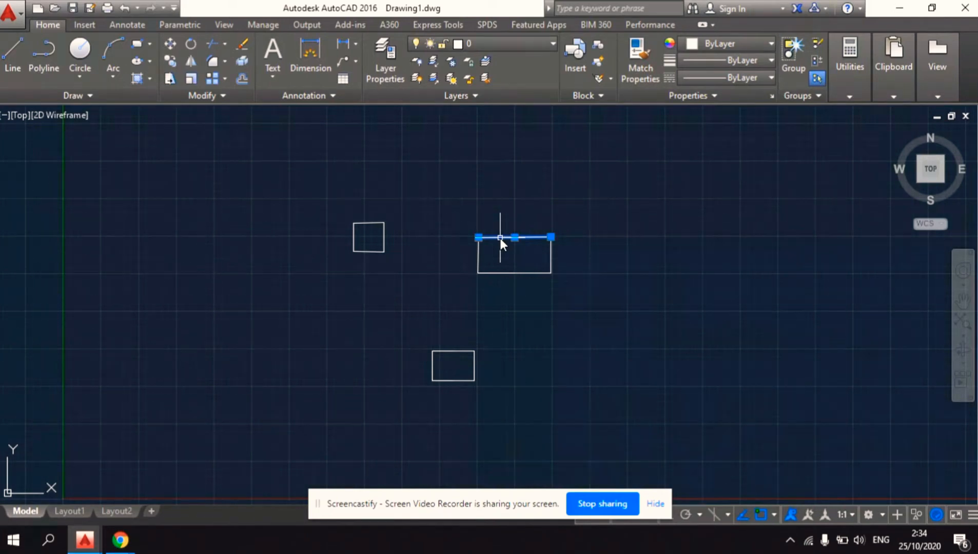
{"action": "left_click", "coordinate": [444, 352]}
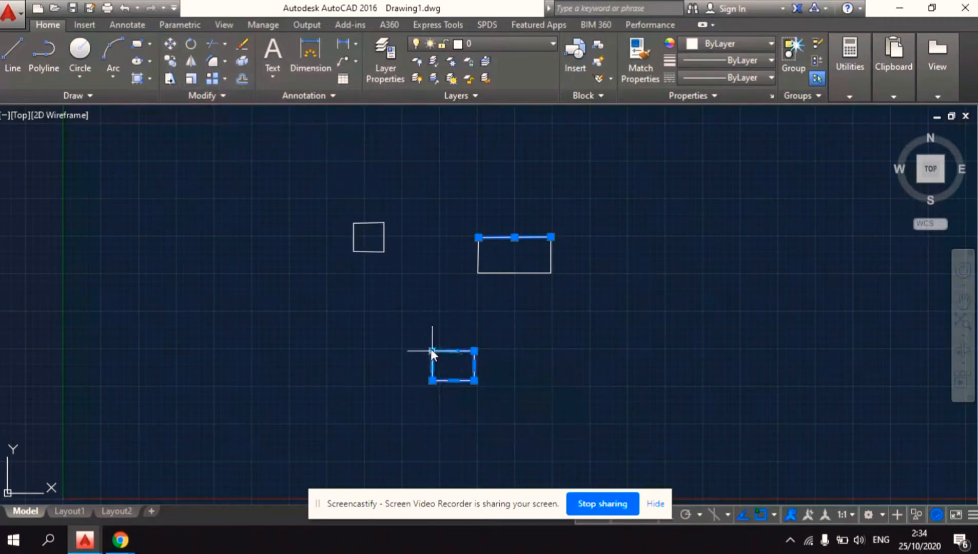
{"action": "left_click", "coordinate": [170, 44]}
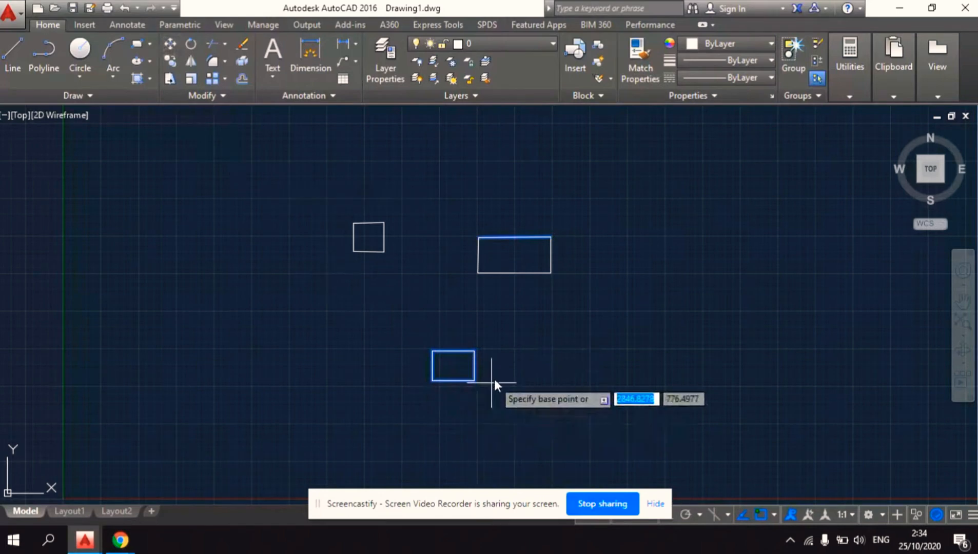
{"action": "left_click", "coordinate": [512, 353]}
{"action": "left_click", "coordinate": [728, 288]}
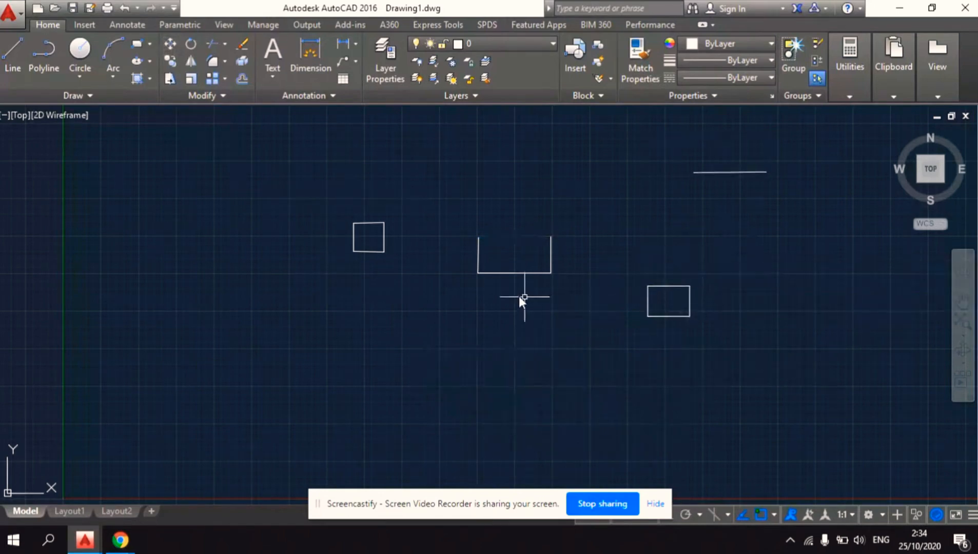
Move the detached line back onto the open top of the large rectangle
{"action": "left_click", "coordinate": [697, 174]}
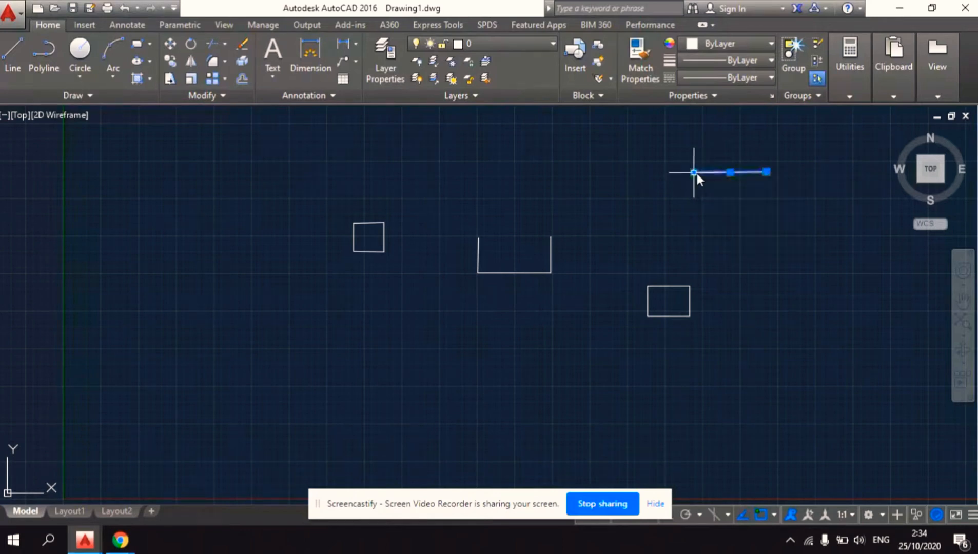
{"action": "left_click", "coordinate": [170, 44]}
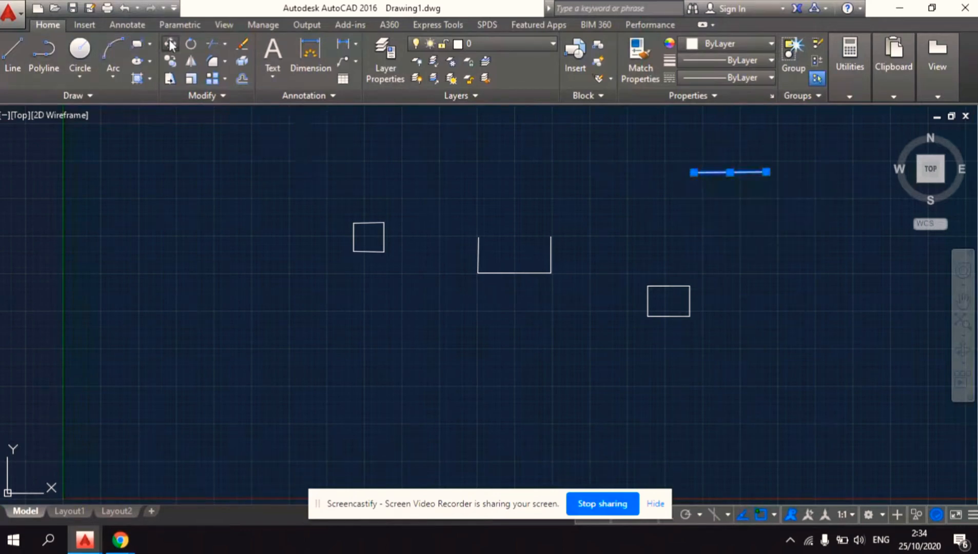
{"action": "left_click", "coordinate": [484, 238]}
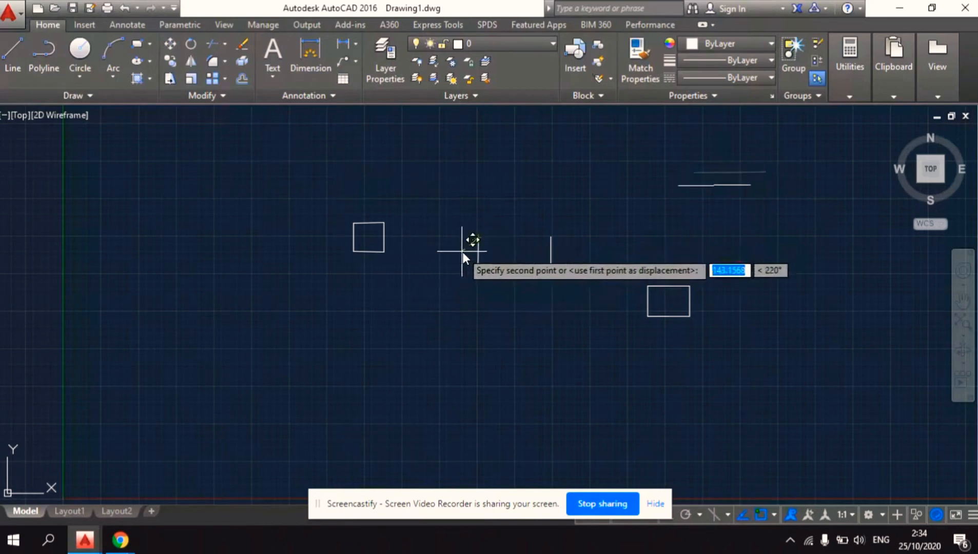
{"action": "left_click", "coordinate": [264, 302]}
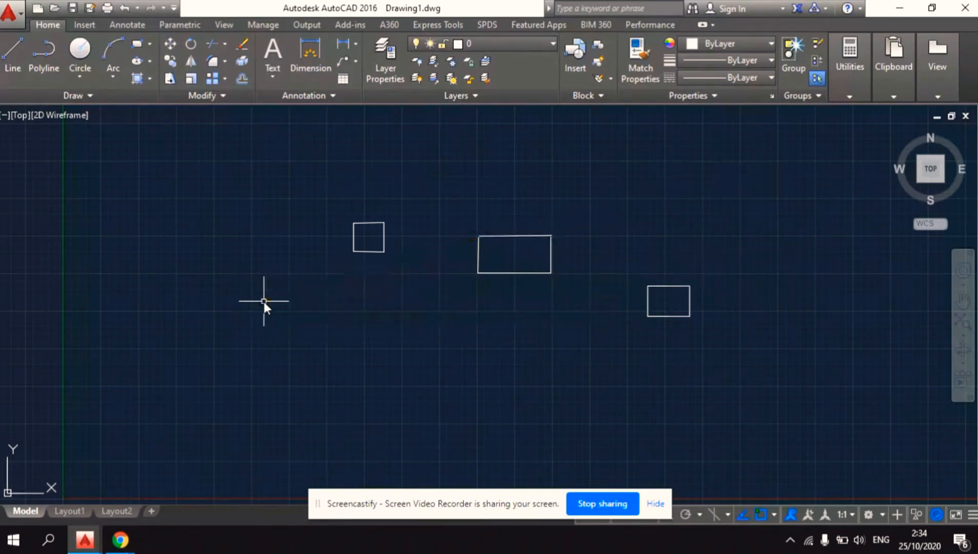
Move the large rectangle's top and two side lines down and to the left, leaving its bottom line in place
{"action": "left_click", "coordinate": [494, 238]}
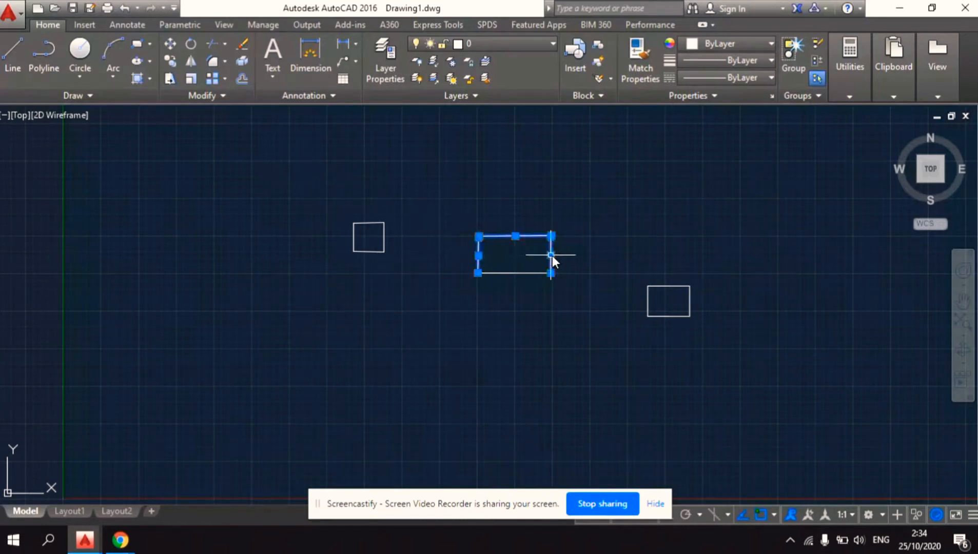
{"action": "left_click", "coordinate": [512, 276]}
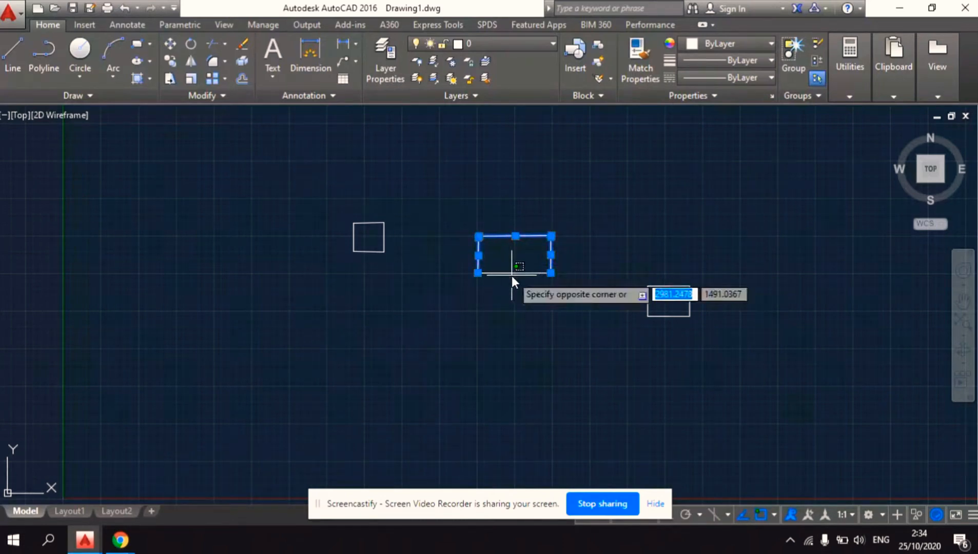
{"action": "scroll", "coordinate": [511, 314], "scroll_direction": "up", "scroll_amount": 2}
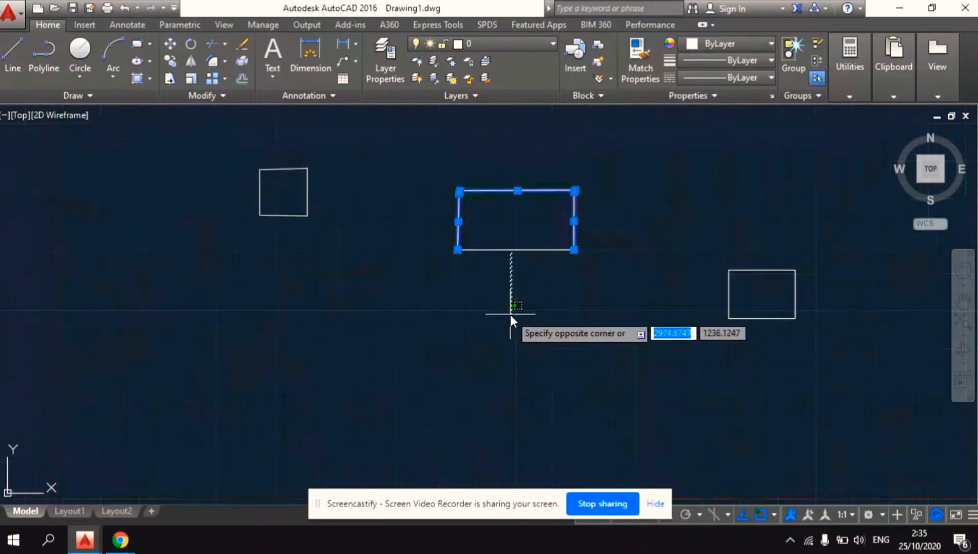
{"action": "left_click", "coordinate": [512, 250]}
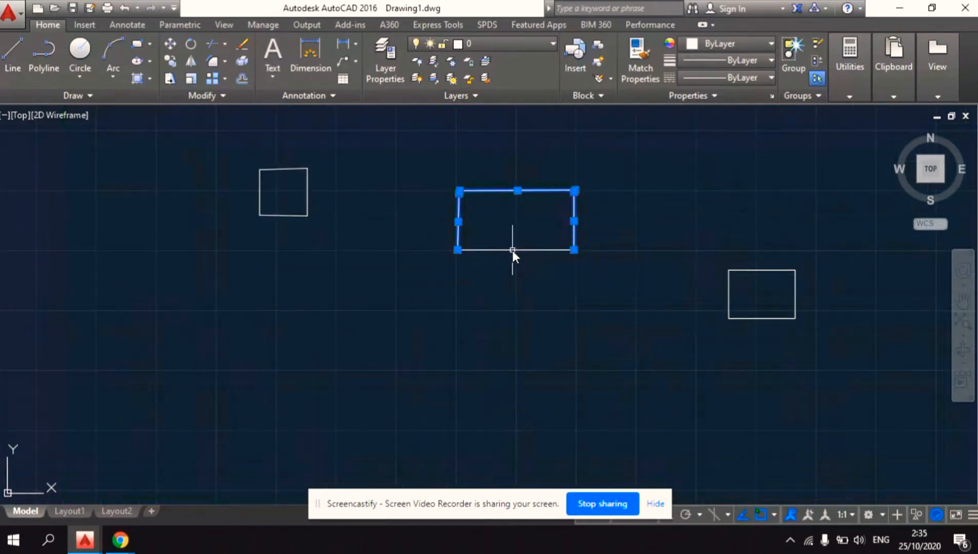
{"action": "left_click", "coordinate": [170, 44]}
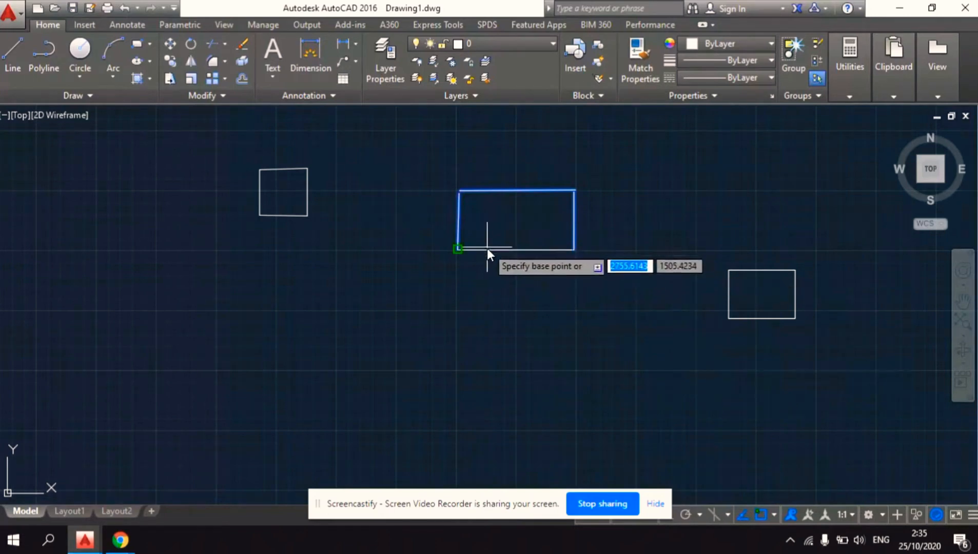
{"action": "left_click", "coordinate": [719, 214]}
{"action": "left_click", "coordinate": [659, 376]}
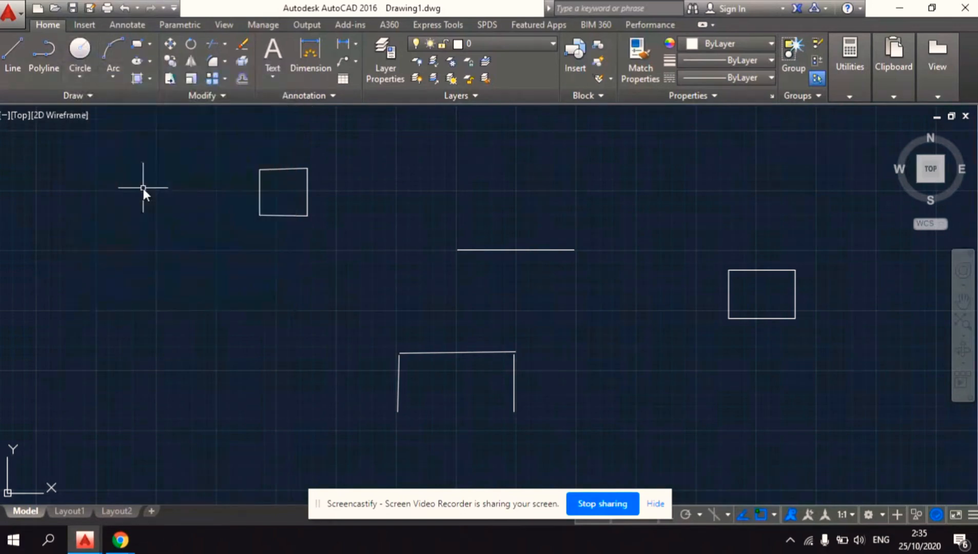
Draw a circle with a radius of 360 in the empty area below the polyline square
{"action": "left_click", "coordinate": [80, 51]}
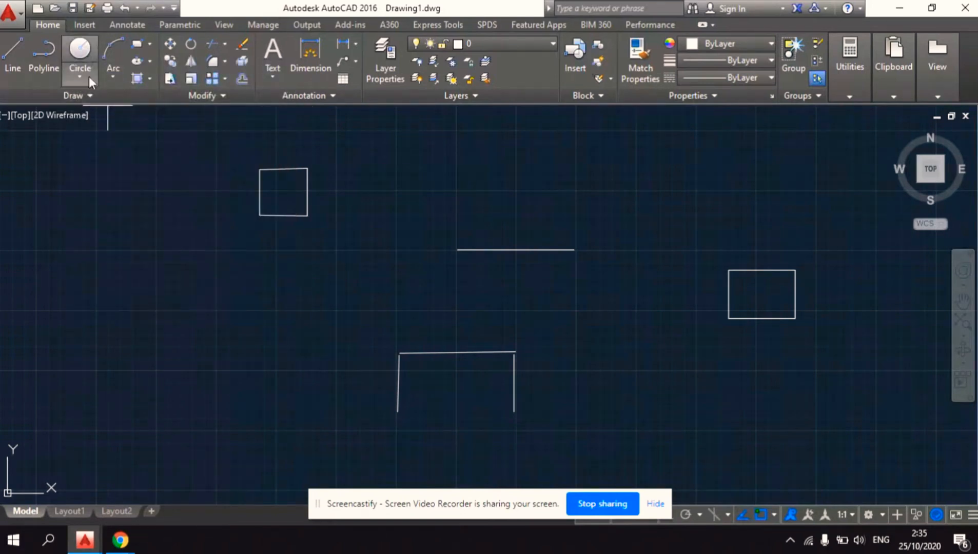
{"action": "left_click", "coordinate": [216, 310]}
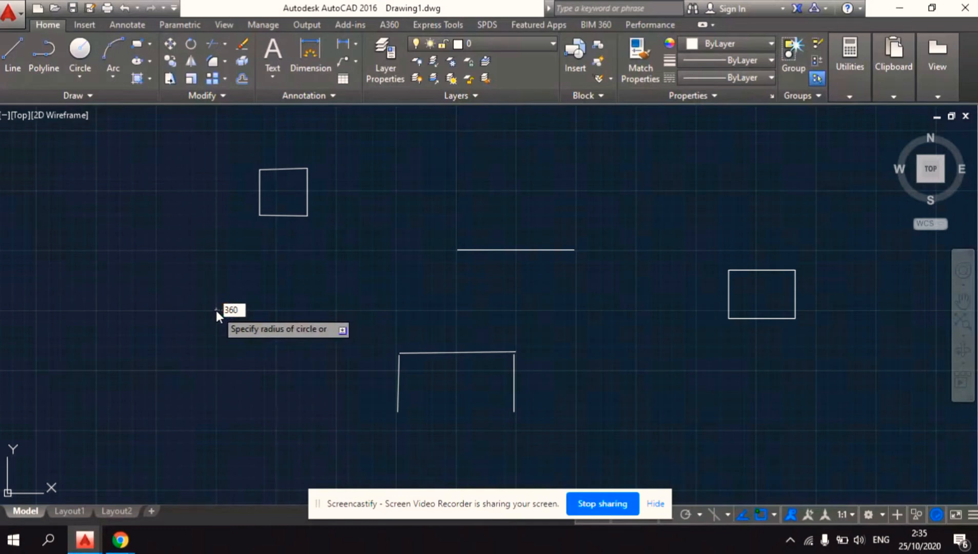
{"action": "key", "text": "Return"}
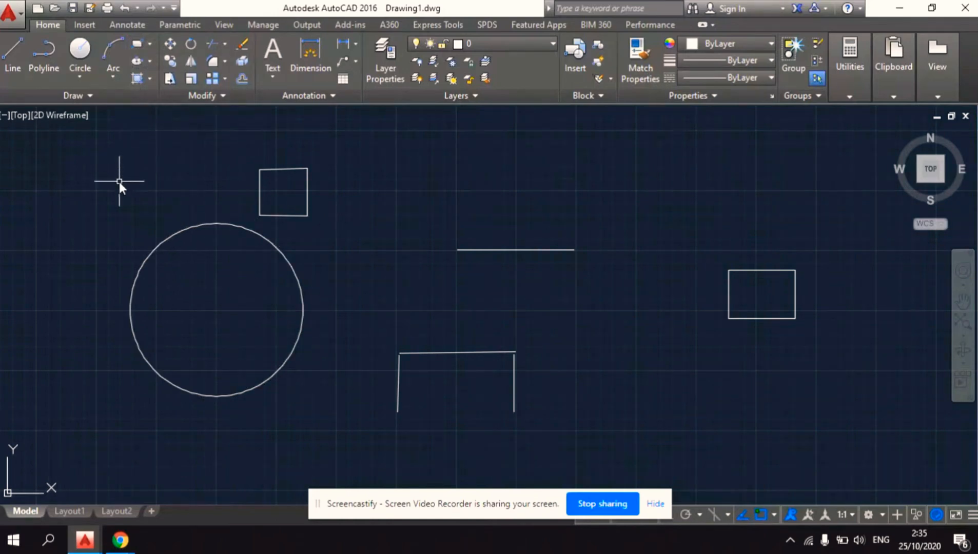
Draw a shallow three-point arc bulging upward in the gap between the detached line and the polyline rectangle
{"action": "left_click", "coordinate": [107, 49]}
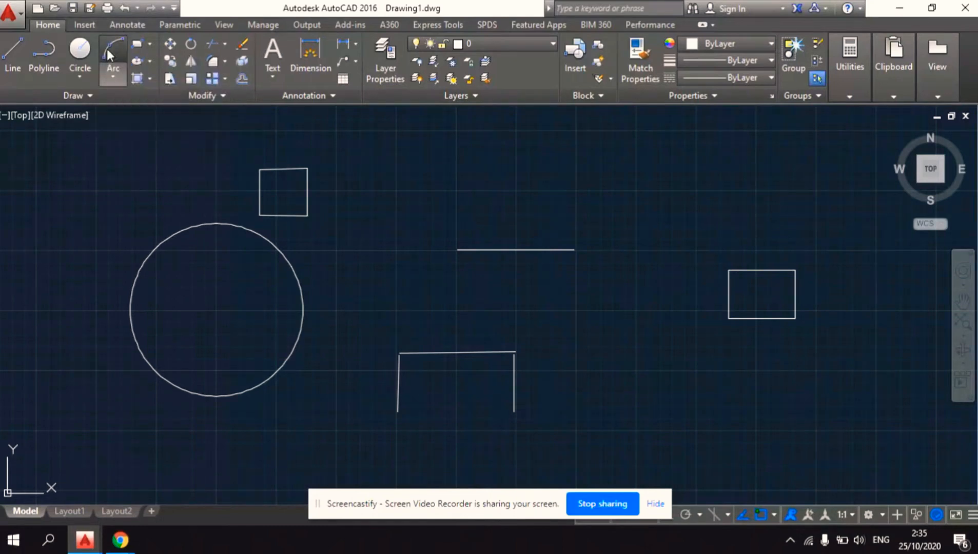
{"action": "left_click", "coordinate": [580, 313]}
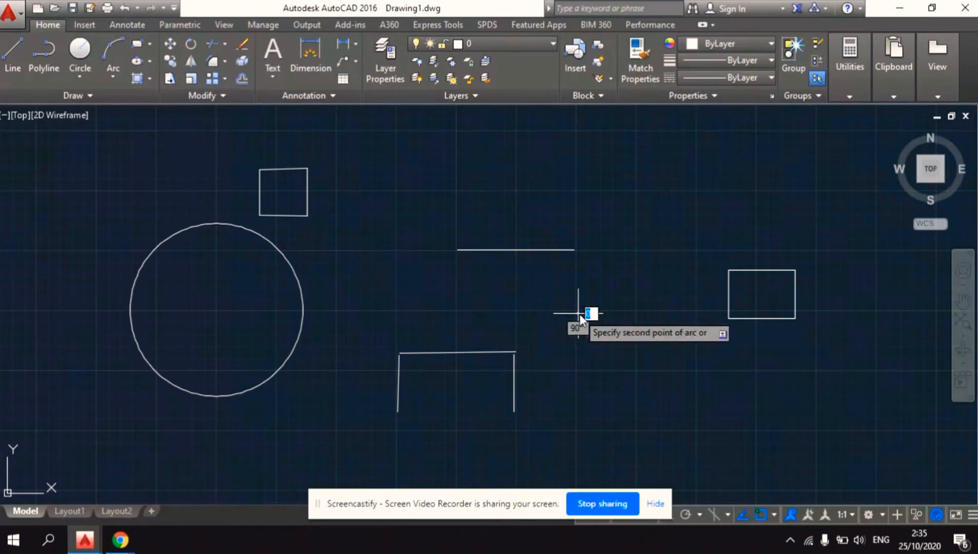
{"action": "left_click", "coordinate": [641, 314]}
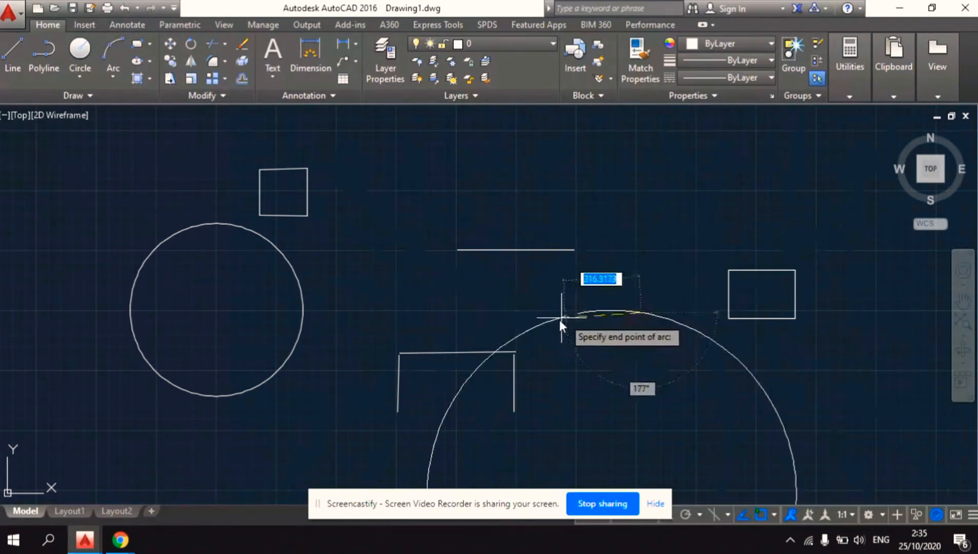
{"action": "left_click", "coordinate": [647, 320]}
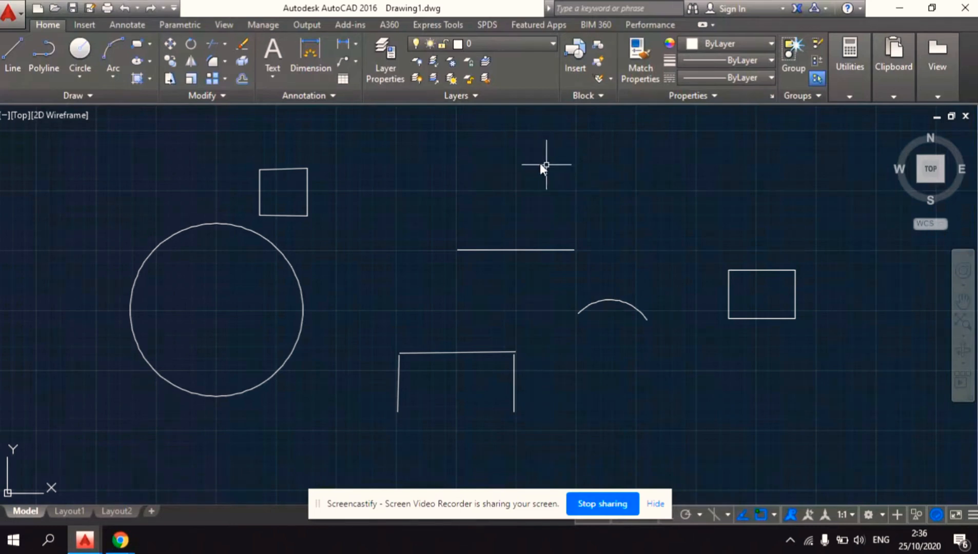
Draw a small rectangle with the Rectangle tool just above the start of the detached horizontal line
{"action": "left_click", "coordinate": [137, 45]}
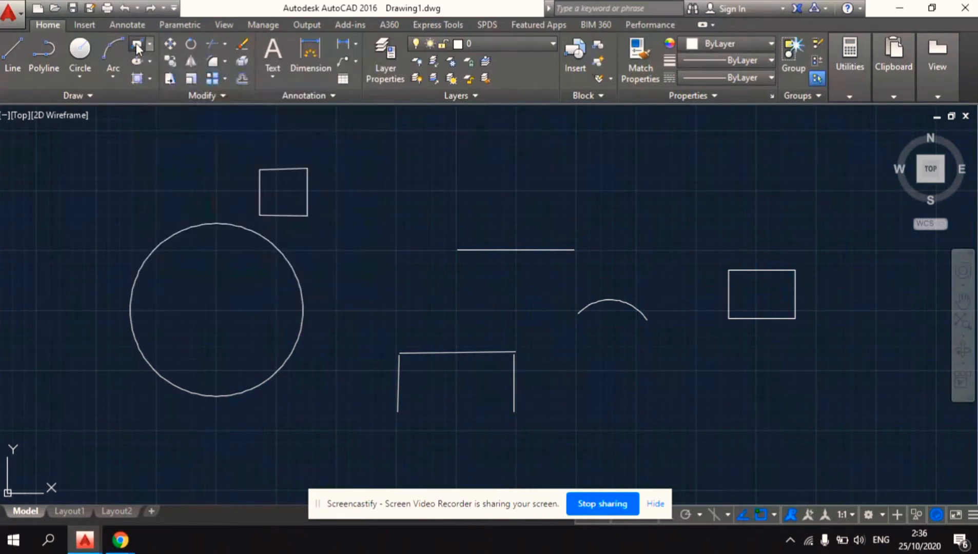
{"action": "left_click", "coordinate": [412, 191]}
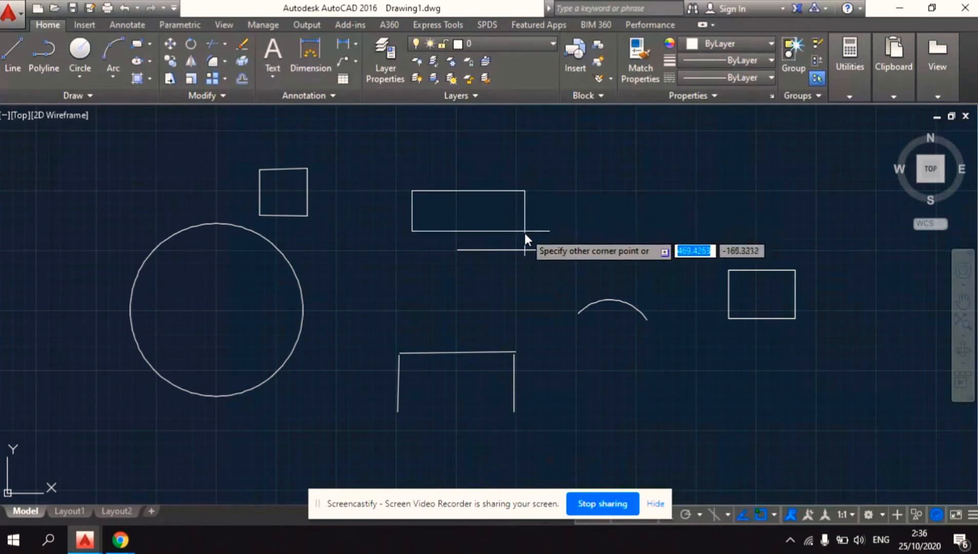
{"action": "left_click", "coordinate": [458, 231]}
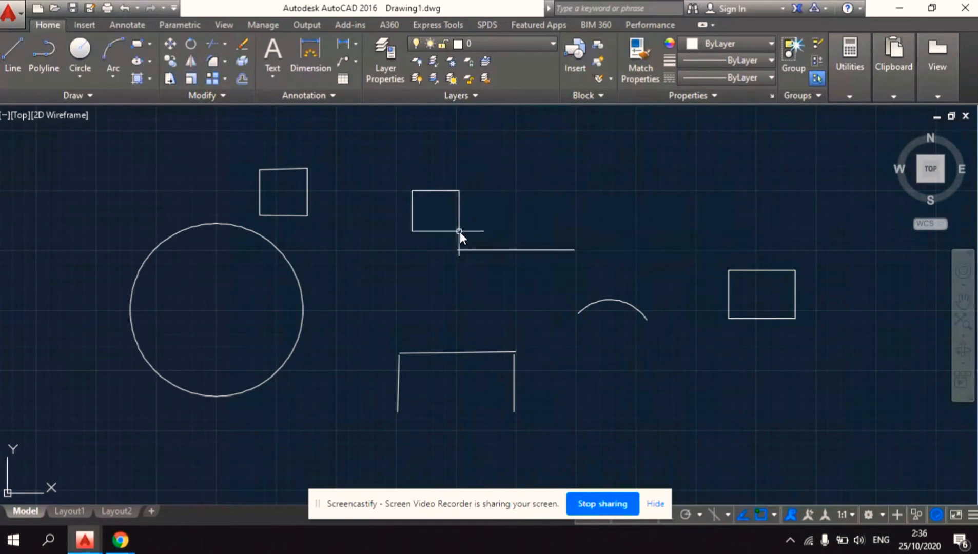
Draw a nearly round ellipse by its center above the arc, with a horizontal half-axis of about 272
{"action": "left_click", "coordinate": [138, 61]}
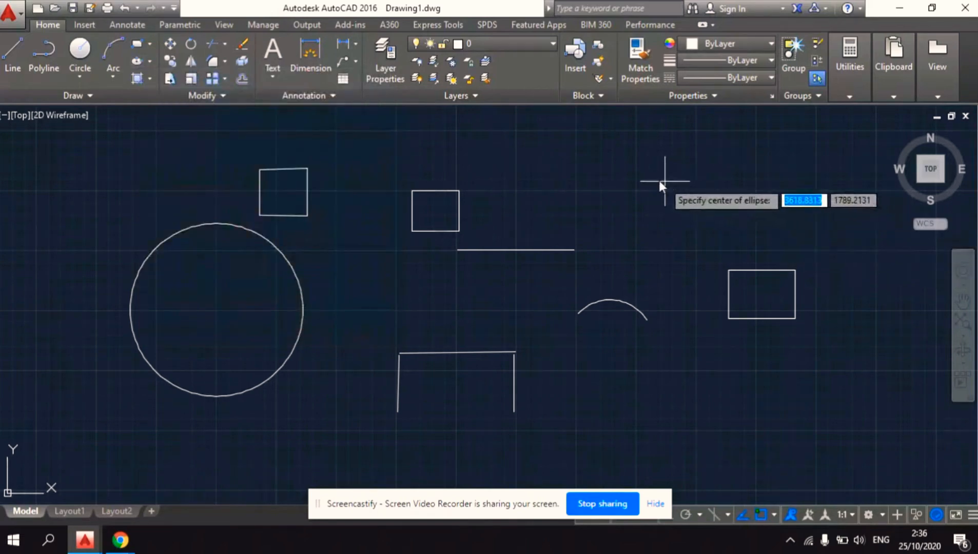
{"action": "left_click", "coordinate": [644, 177]}
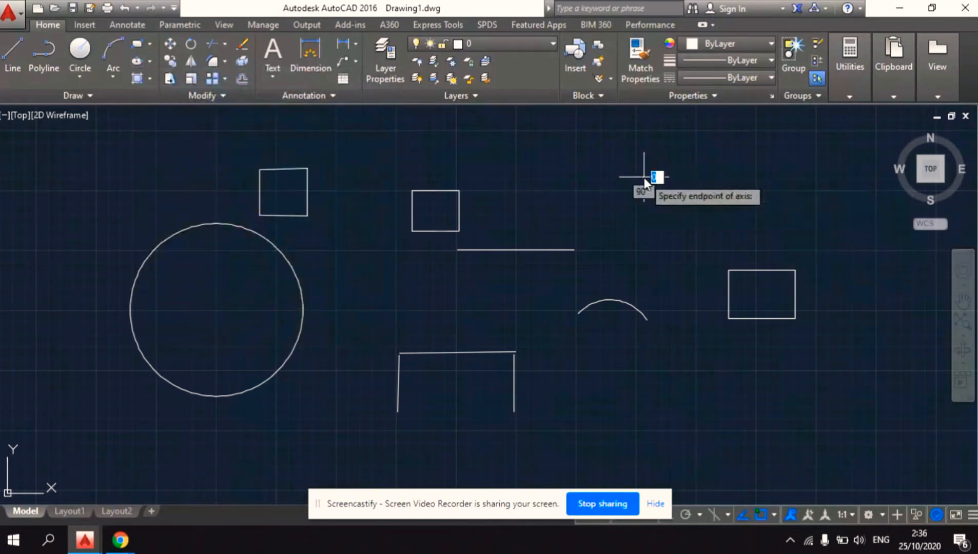
{"action": "left_click", "coordinate": [641, 247]}
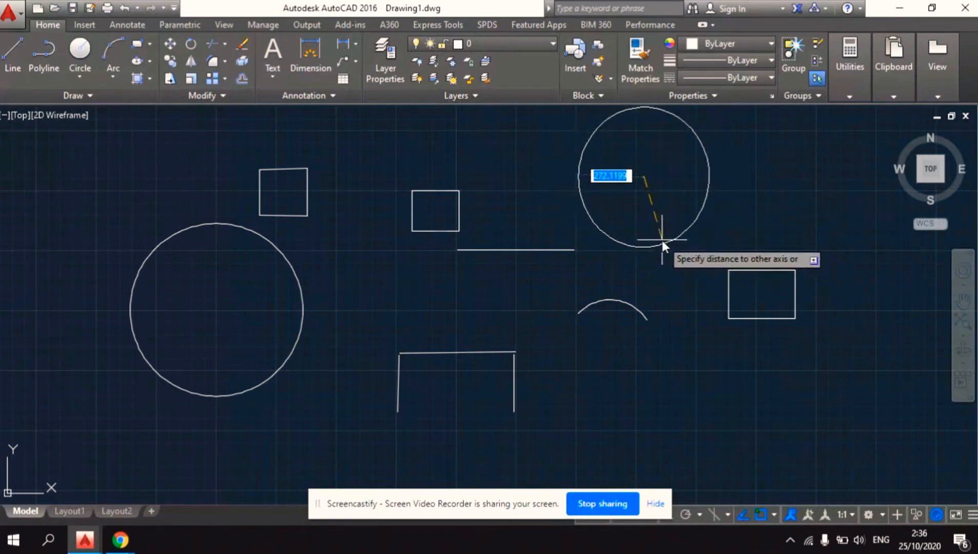
{"action": "left_click", "coordinate": [662, 240]}
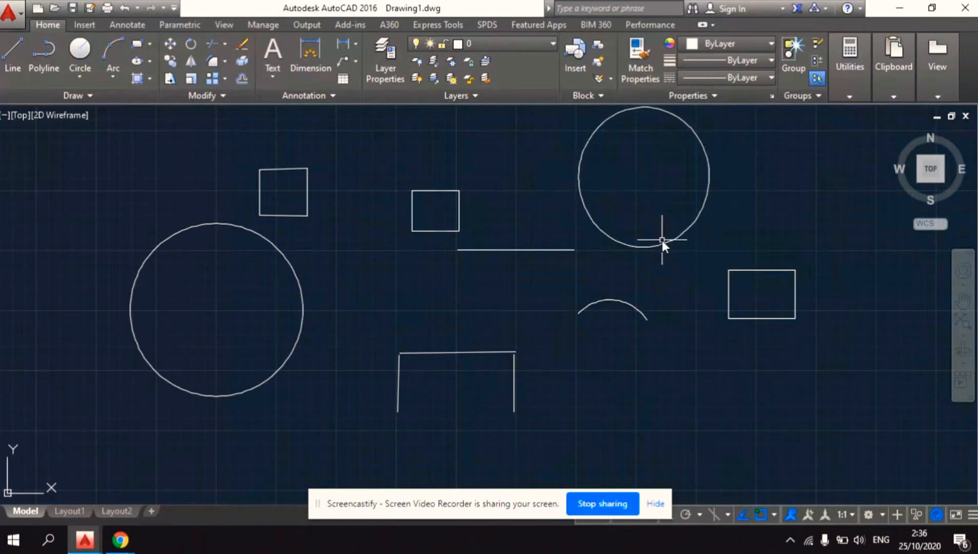
Draw a narrow upright ellipse between the arc and the polyline rectangle, with a vertical half-axis of about 292
{"action": "left_click", "coordinate": [135, 62]}
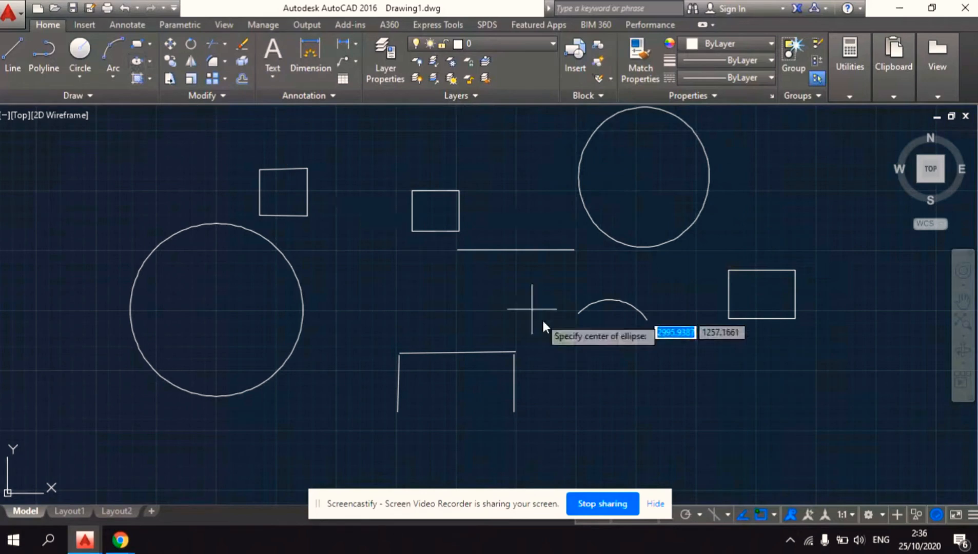
{"action": "left_click", "coordinate": [677, 347]}
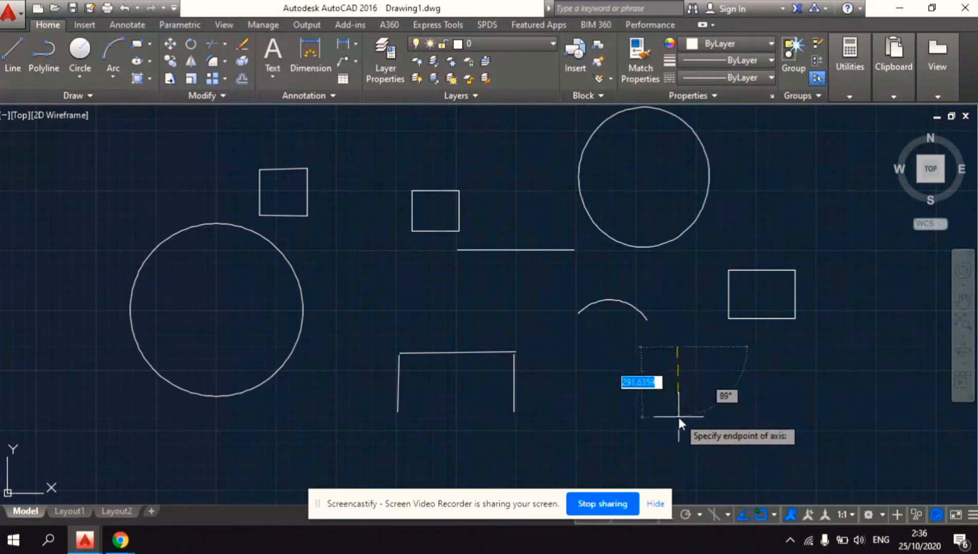
{"action": "left_click", "coordinate": [679, 417]}
{"action": "left_click", "coordinate": [673, 356]}
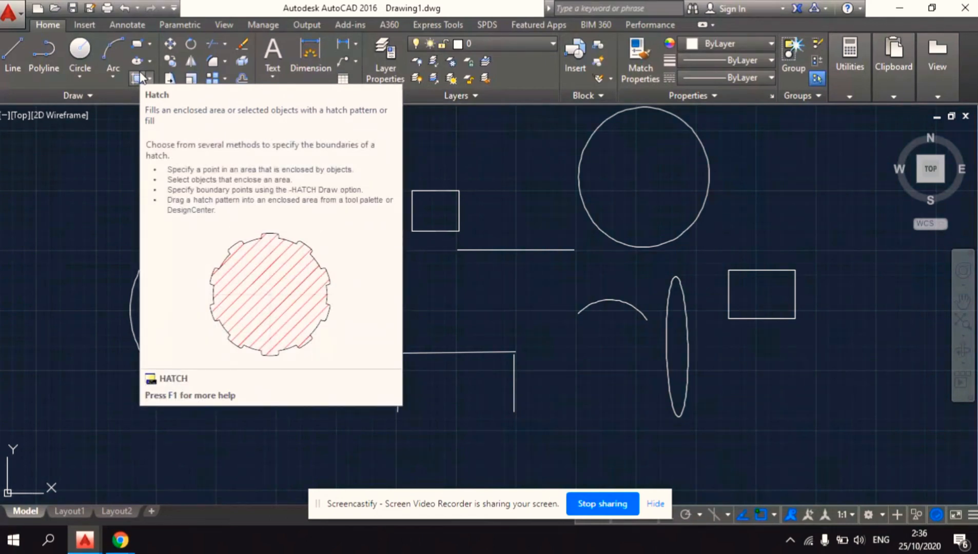
Hatch the inside of the large circle with the AR-CONC pattern at a scale of 4
{"action": "left_click", "coordinate": [140, 75]}
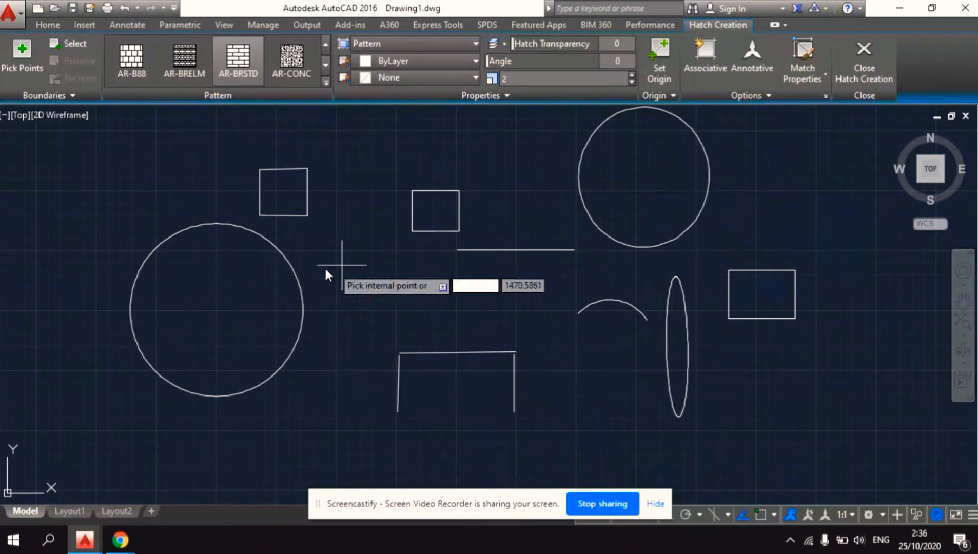
{"action": "left_click", "coordinate": [242, 277]}
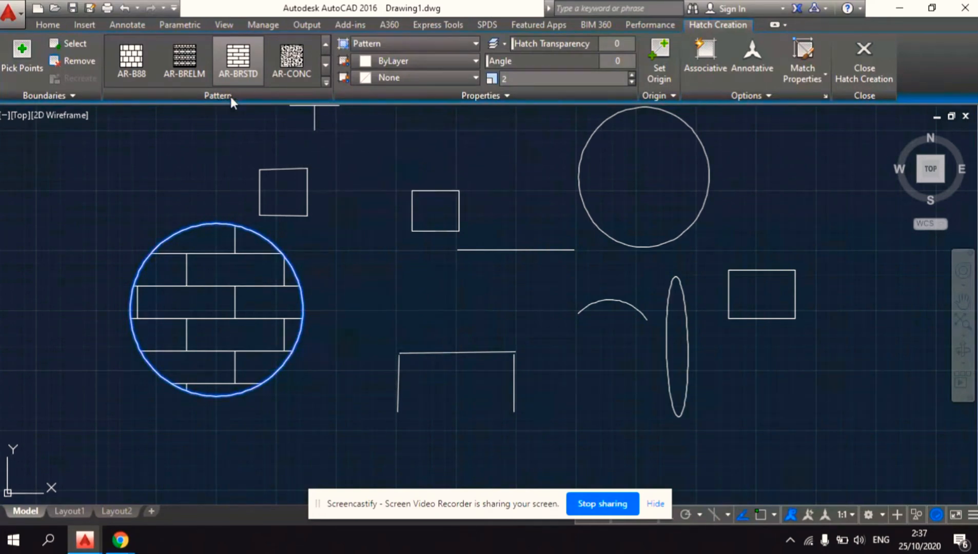
{"action": "left_click", "coordinate": [297, 74]}
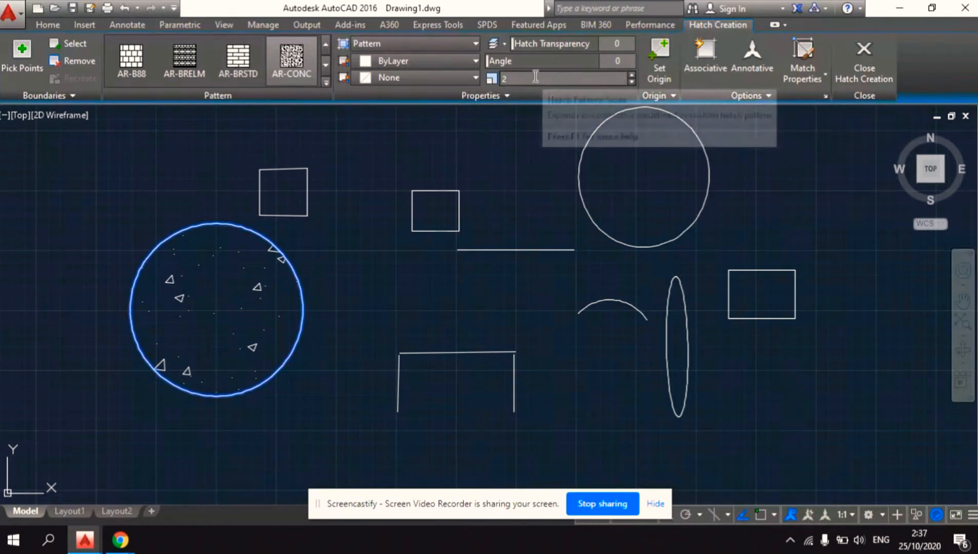
{"action": "left_click_drag", "start_coordinate": [527, 77], "coordinate": [474, 134]}
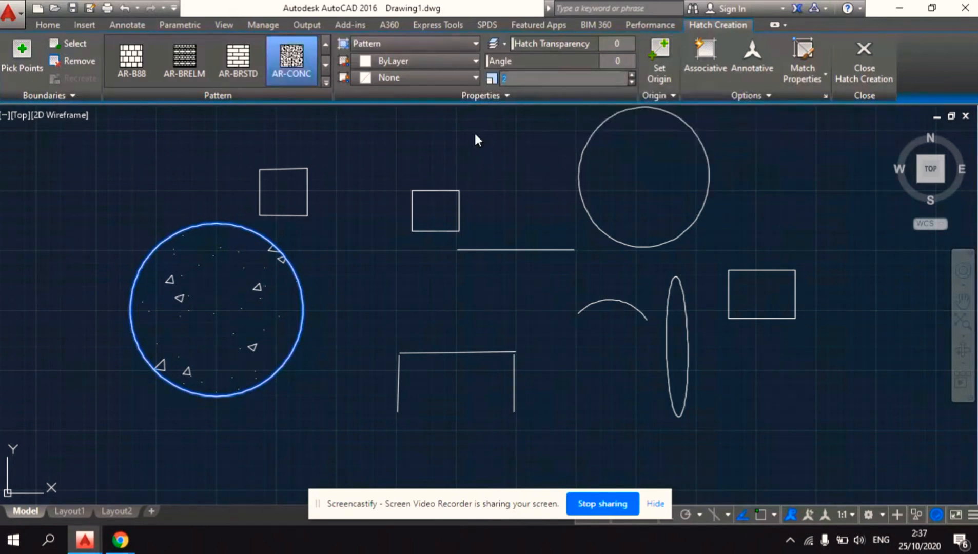
{"action": "type", "text": "4"}
{"action": "key", "text": "Return"}
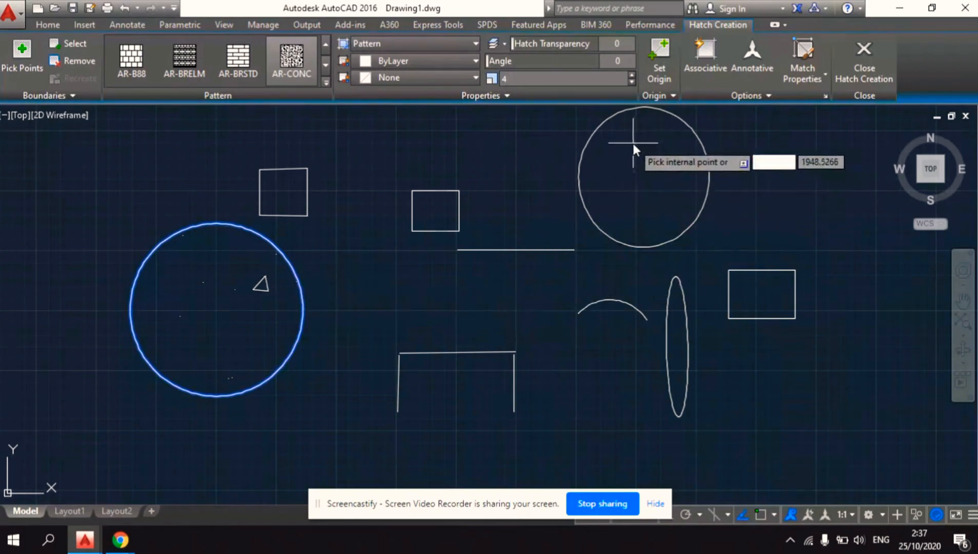
{"action": "key", "text": "Return"}
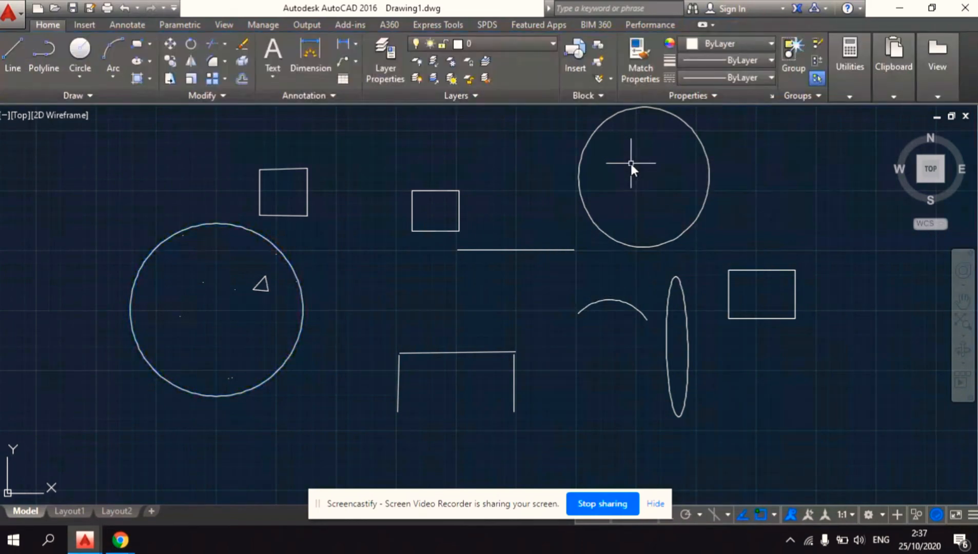
Hatch the inside of the nearly round ellipse with the same AR-CONC pattern at scale 4
{"action": "type", "text": "H"}
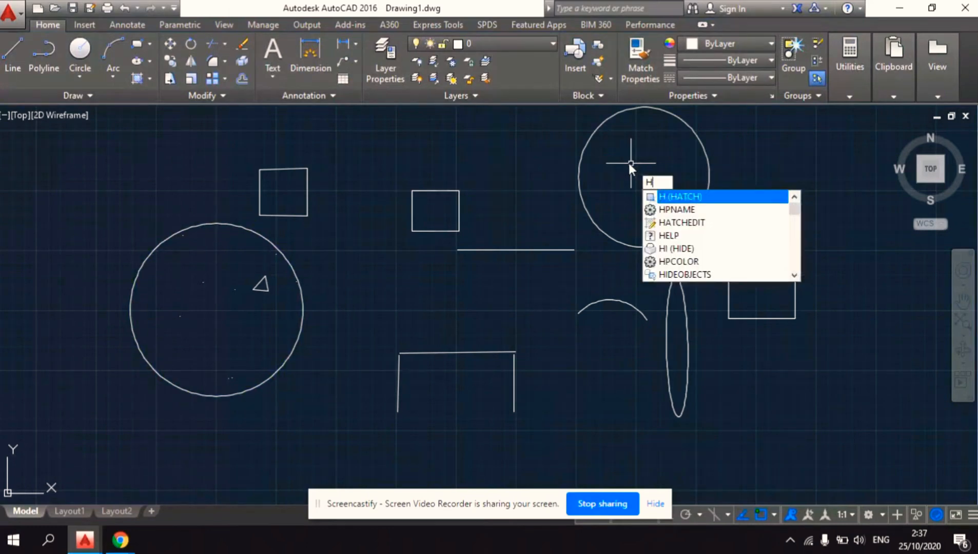
{"action": "key", "text": "Return"}
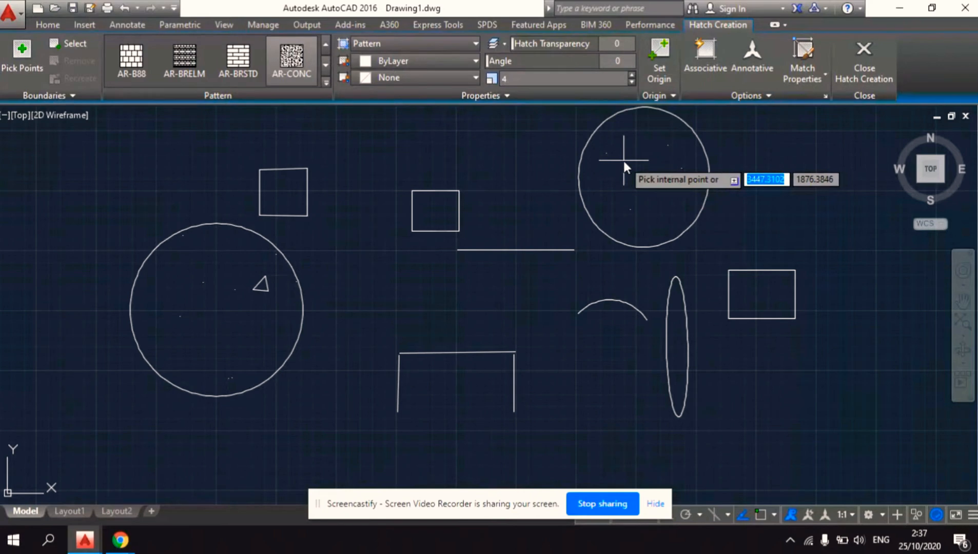
{"action": "left_click", "coordinate": [623, 160]}
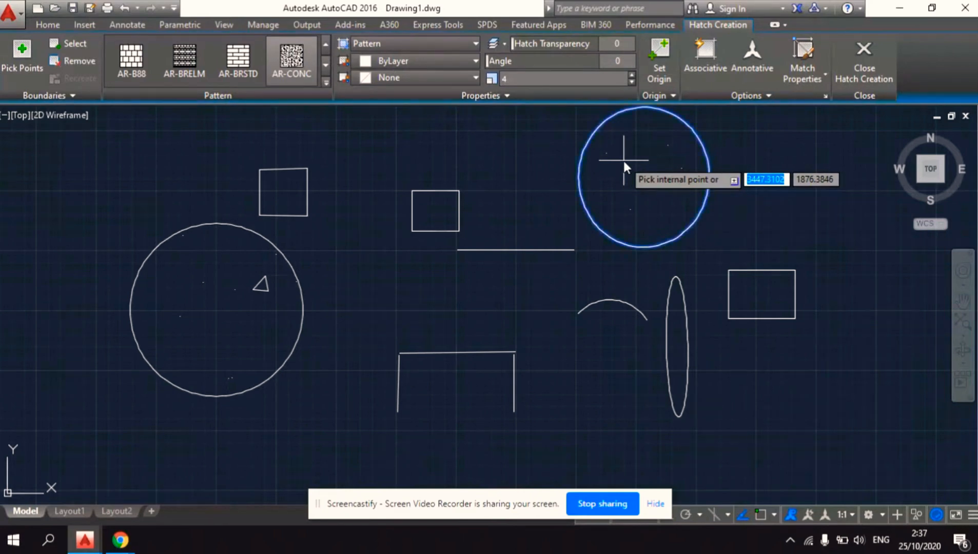
{"action": "right_click", "coordinate": [624, 161]}
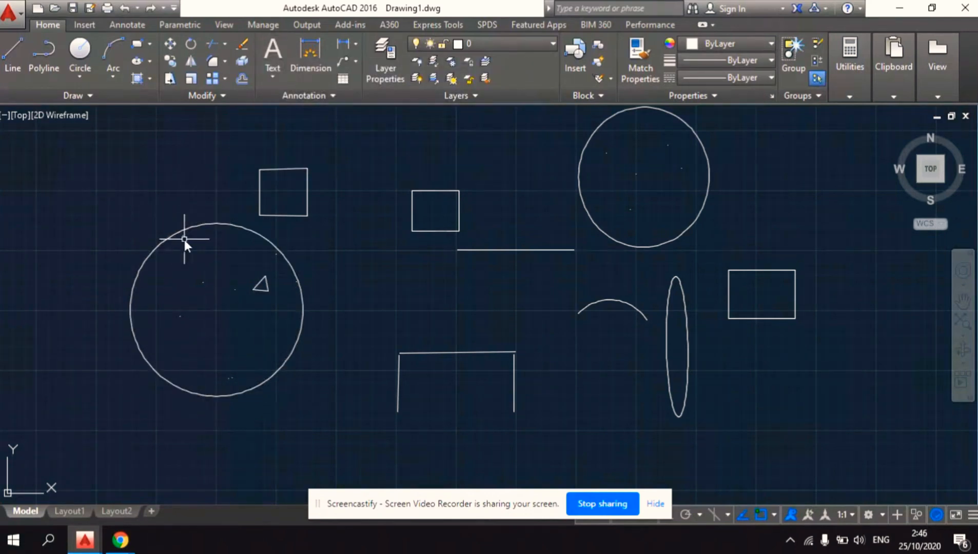
Place a multiline text box just below the large circle and enter the text LINGKARAN
{"action": "left_click", "coordinate": [269, 46]}
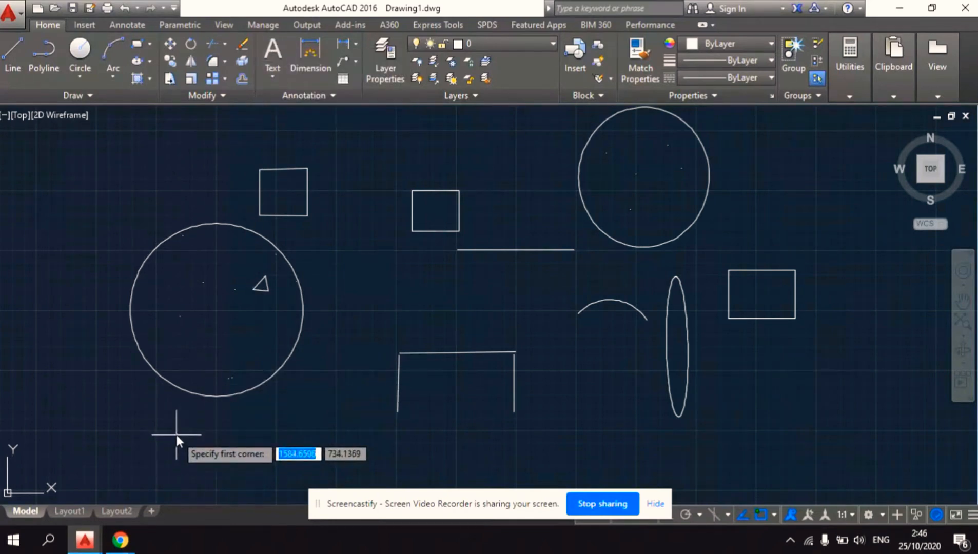
{"action": "left_click", "coordinate": [157, 422]}
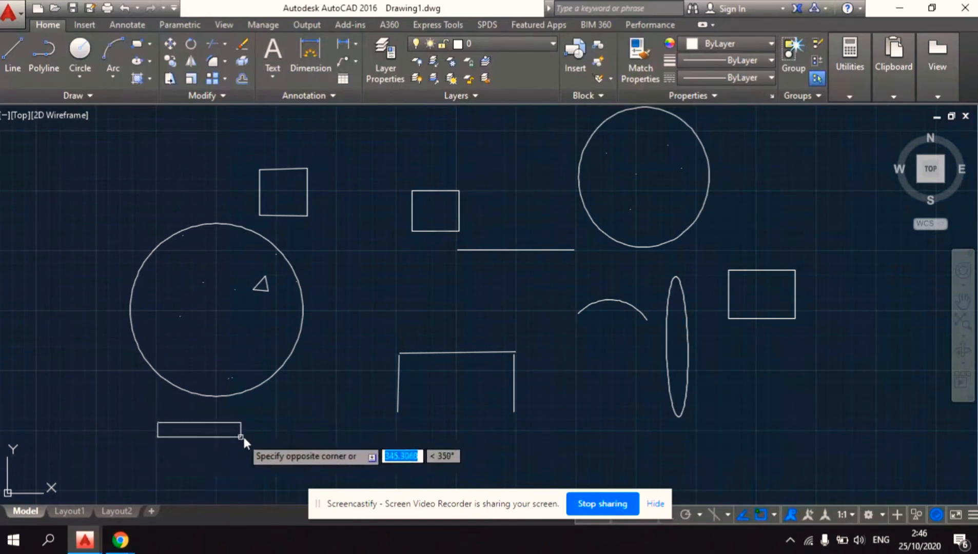
{"action": "left_click", "coordinate": [270, 453]}
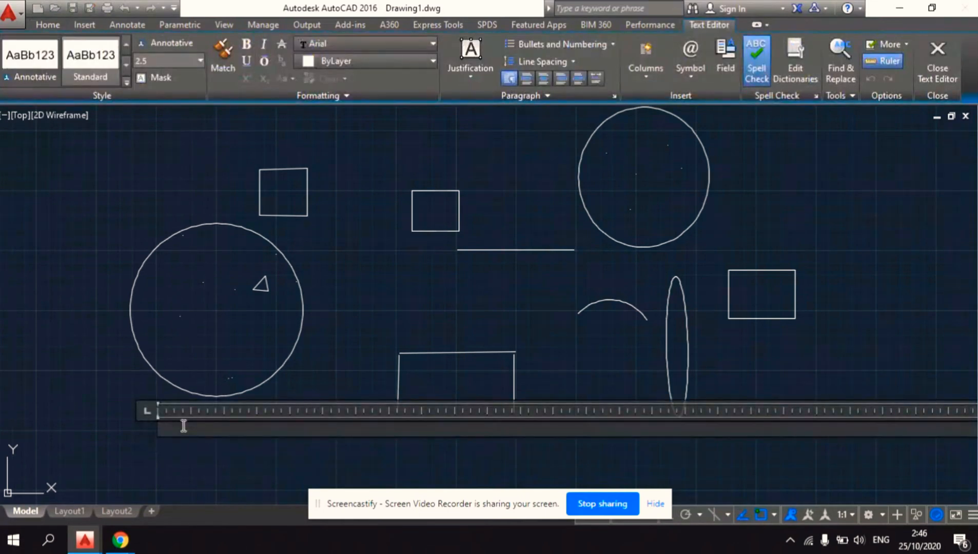
{"action": "type", "text": "LINGKARAN"}
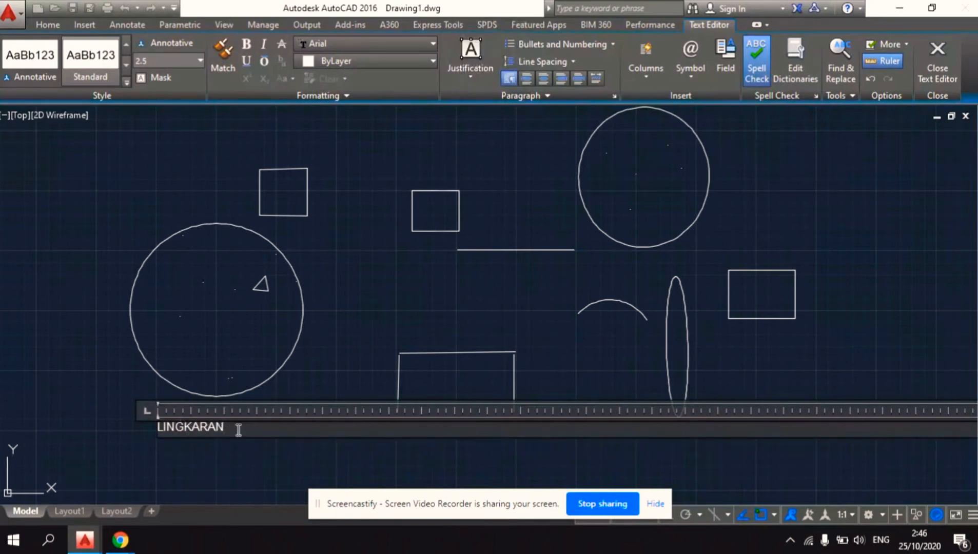
Set the height of the whole LINGKARAN text to 20 and make it bold
{"action": "left_click_drag", "start_coordinate": [232, 428], "coordinate": [118, 424]}
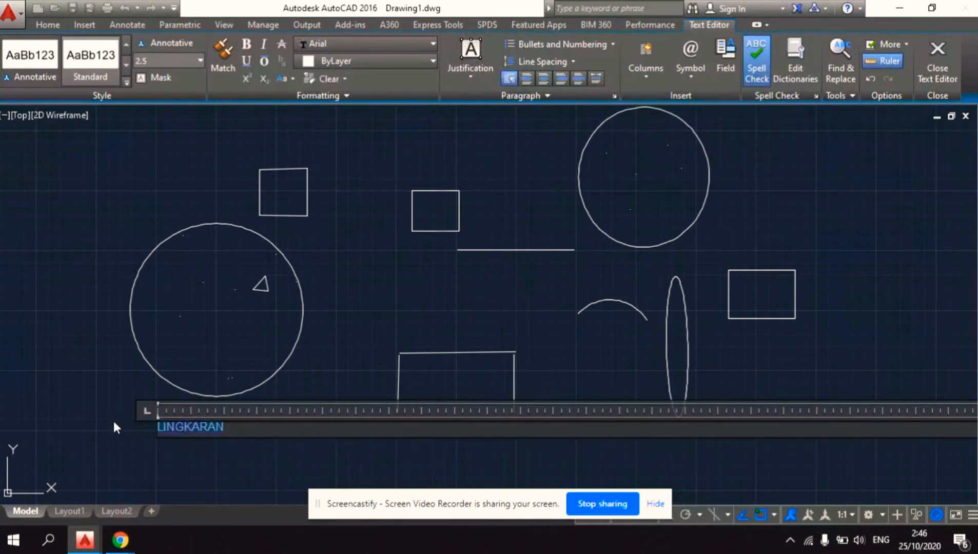
{"action": "left_click", "coordinate": [200, 60]}
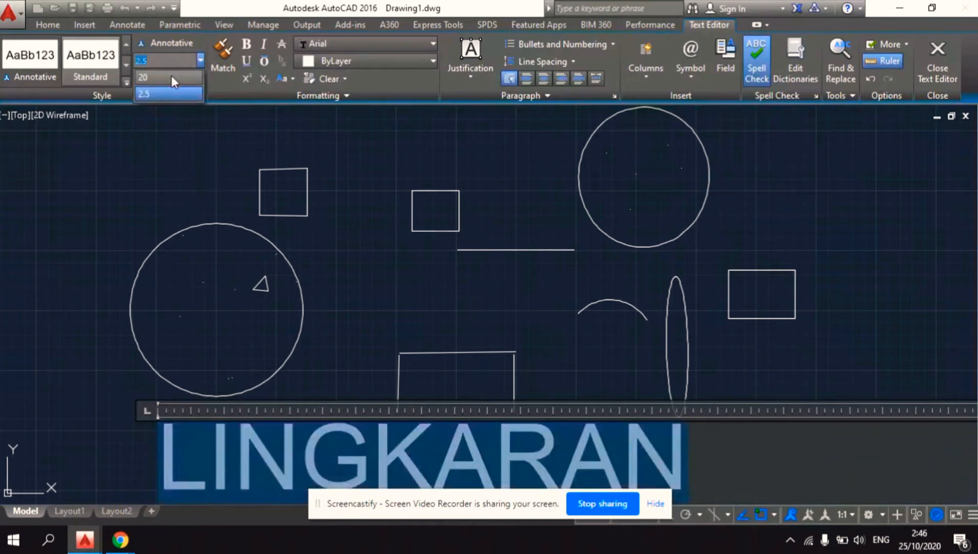
{"action": "left_click", "coordinate": [172, 77]}
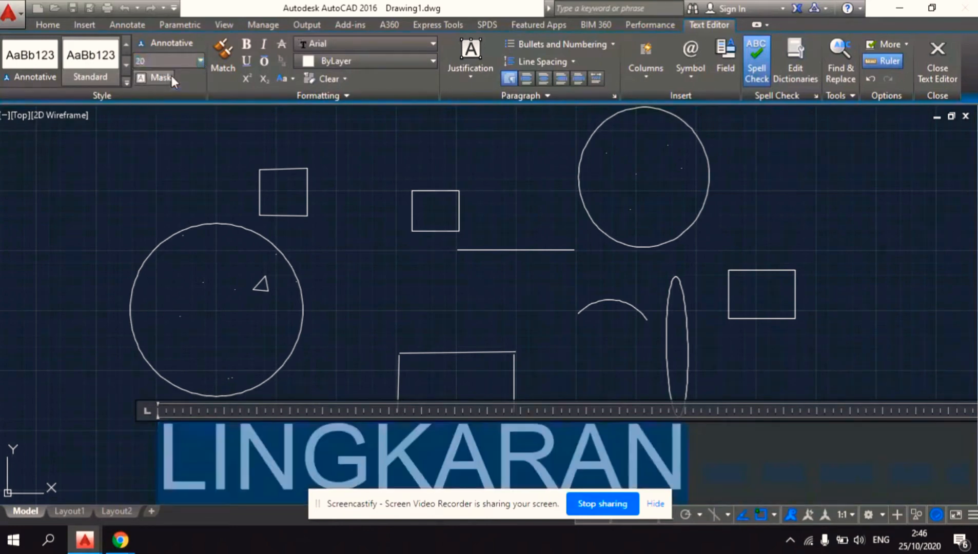
{"action": "left_click", "coordinate": [244, 53]}
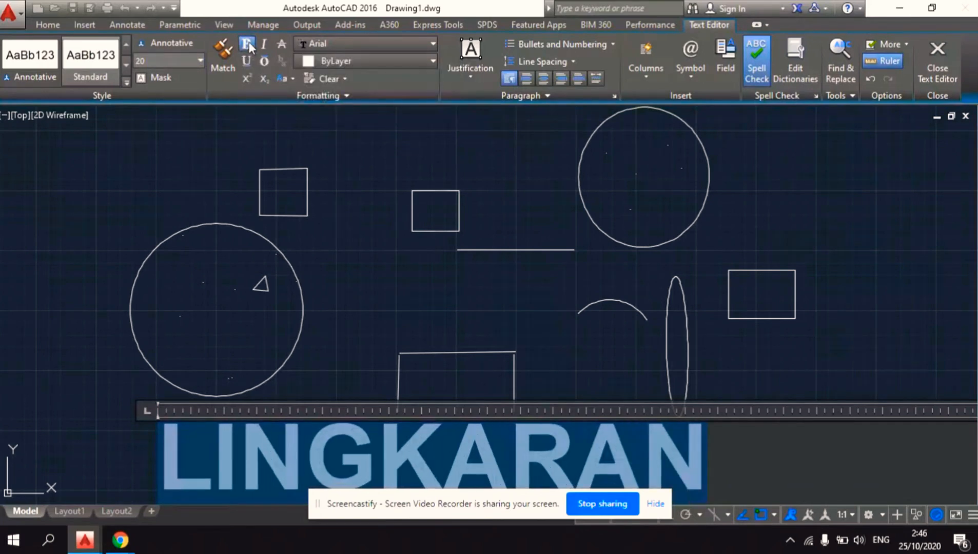
Make the LINGKARAN text italic, set its font to Arial Black and finish editing the text
{"action": "left_click", "coordinate": [263, 41]}
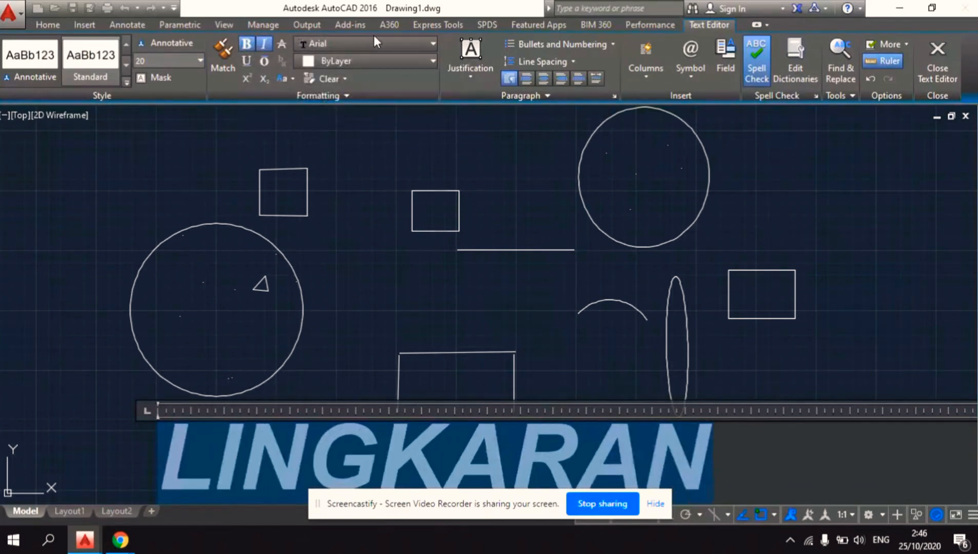
{"action": "left_click", "coordinate": [370, 48]}
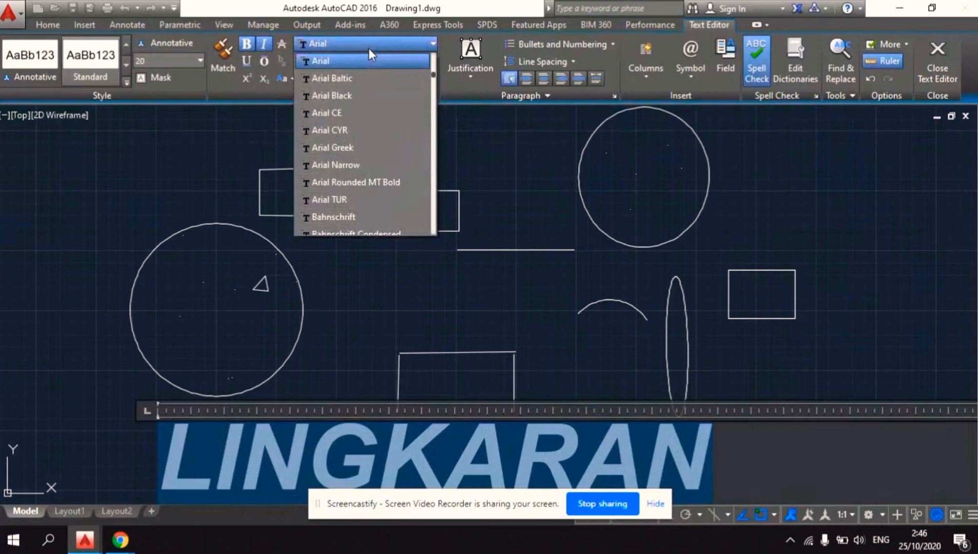
{"action": "left_click", "coordinate": [354, 95]}
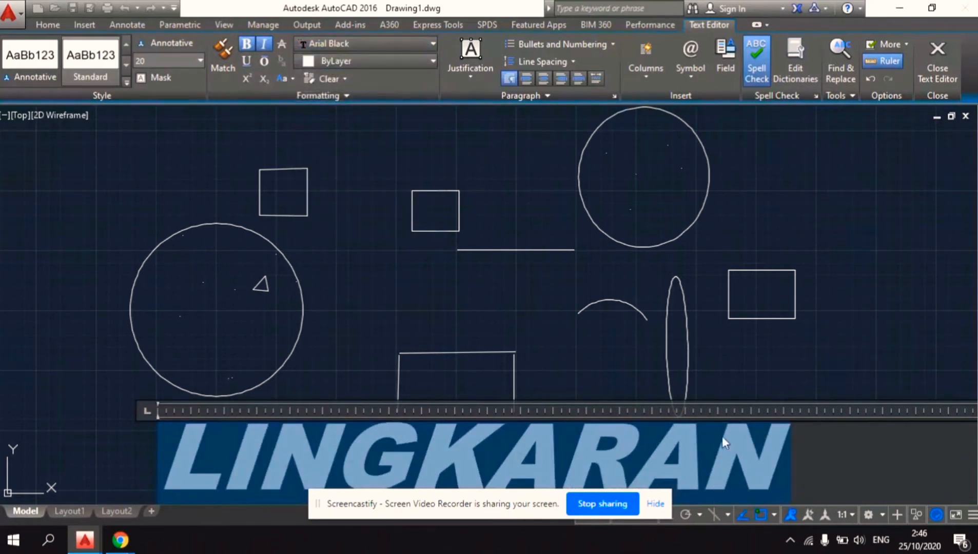
{"action": "left_click", "coordinate": [127, 355]}
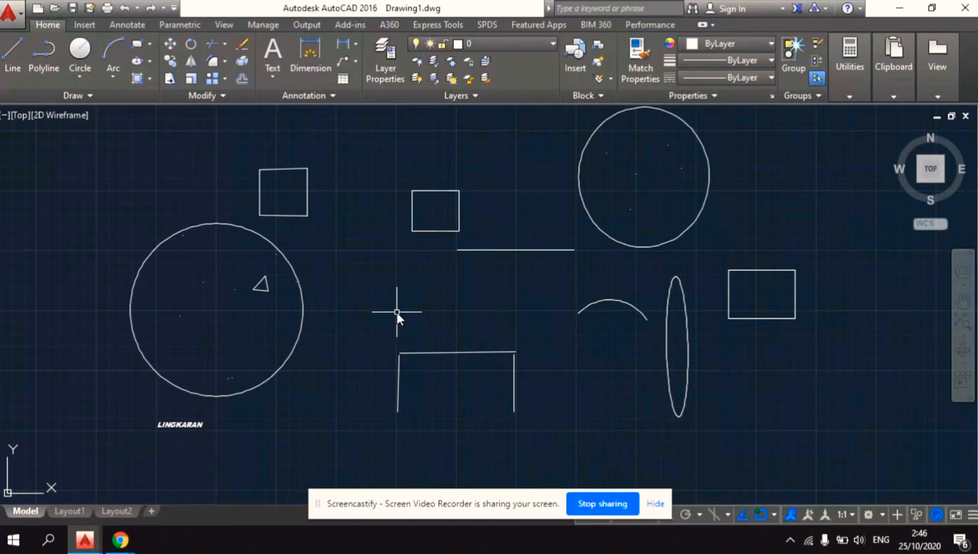
Draw a horizontal line 200 units long just above the open-bottomed three-sided shape
{"action": "type", "text": "l"}
{"action": "key", "text": "Return"}
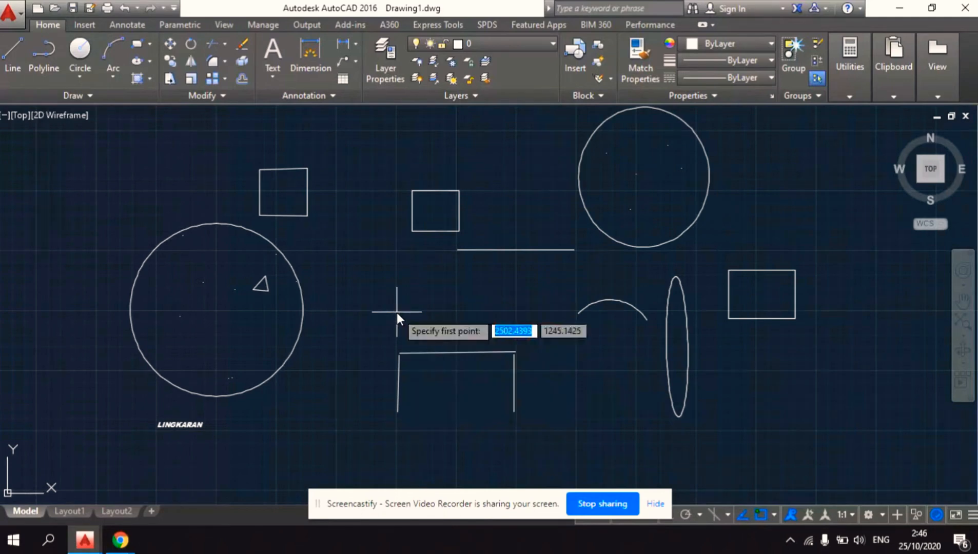
{"action": "left_click", "coordinate": [397, 313]}
{"action": "type", "text": "2"}
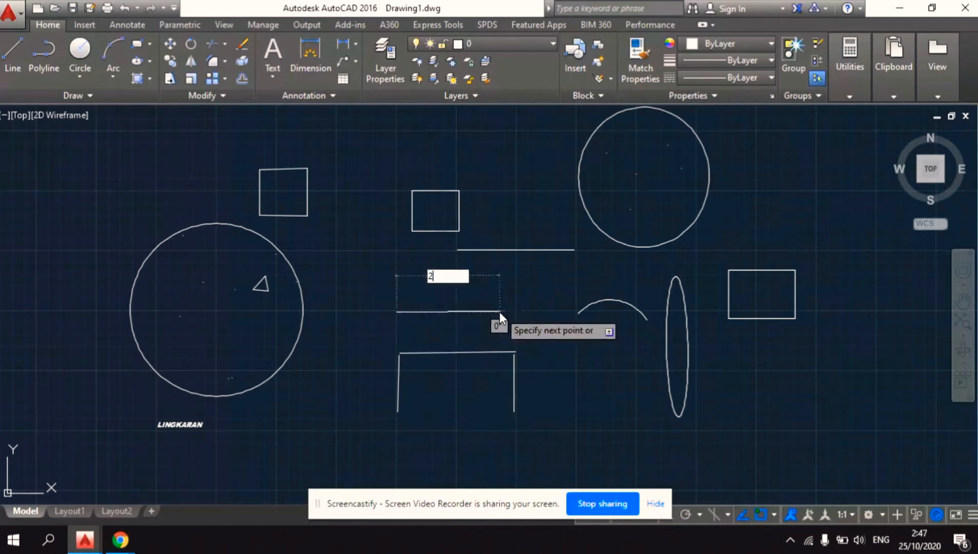
{"action": "type", "text": "00"}
{"action": "key", "text": "Return"}
{"action": "right_click", "coordinate": [500, 312]}
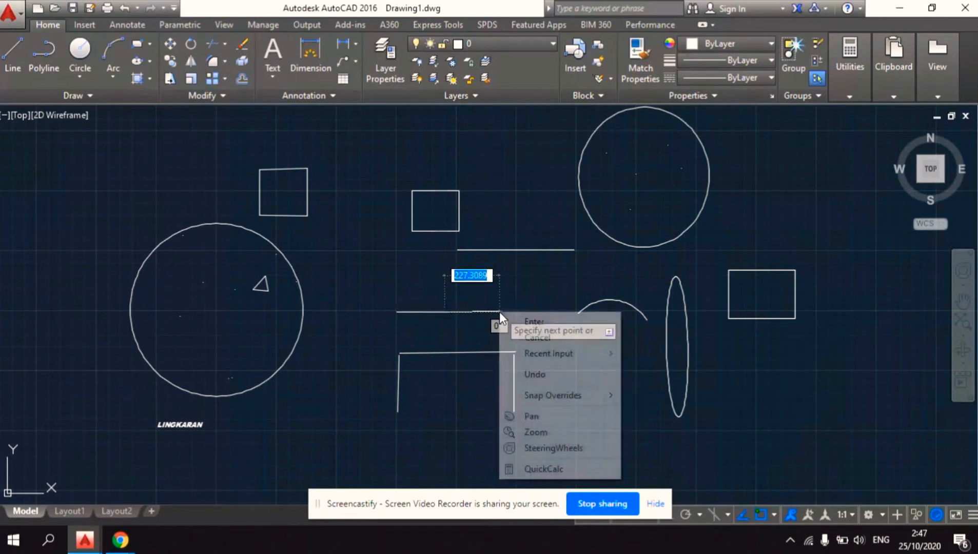
{"action": "left_click", "coordinate": [529, 322]}
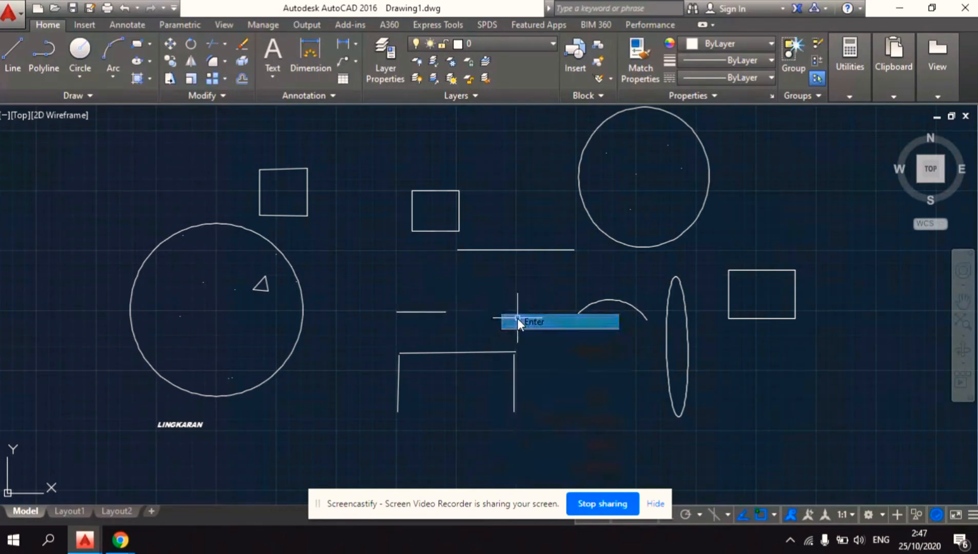
Add a linear dimension between the endpoints of the 200-unit line, placing the dimension line a short distance above it
{"action": "left_click", "coordinate": [311, 54]}
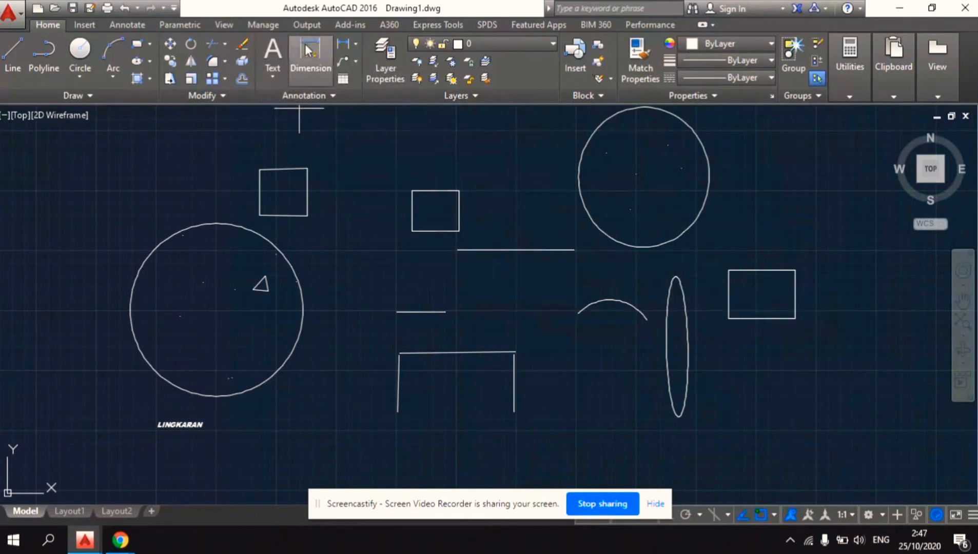
{"action": "left_click", "coordinate": [398, 311]}
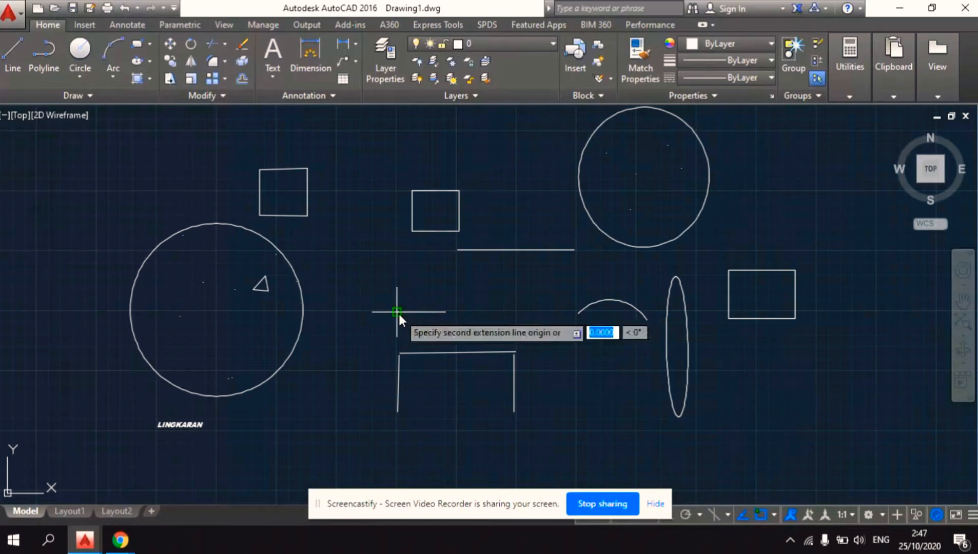
{"action": "left_click", "coordinate": [442, 311]}
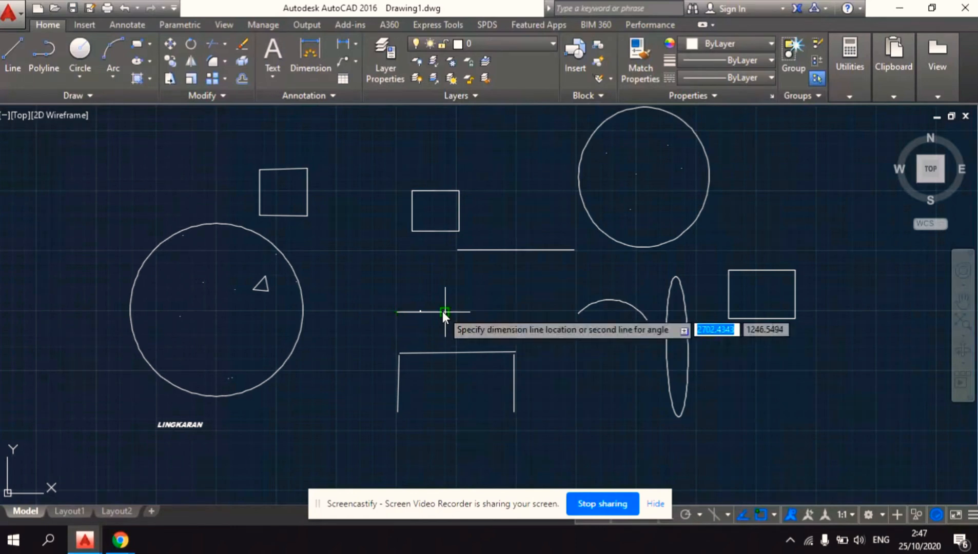
{"action": "left_click", "coordinate": [445, 291]}
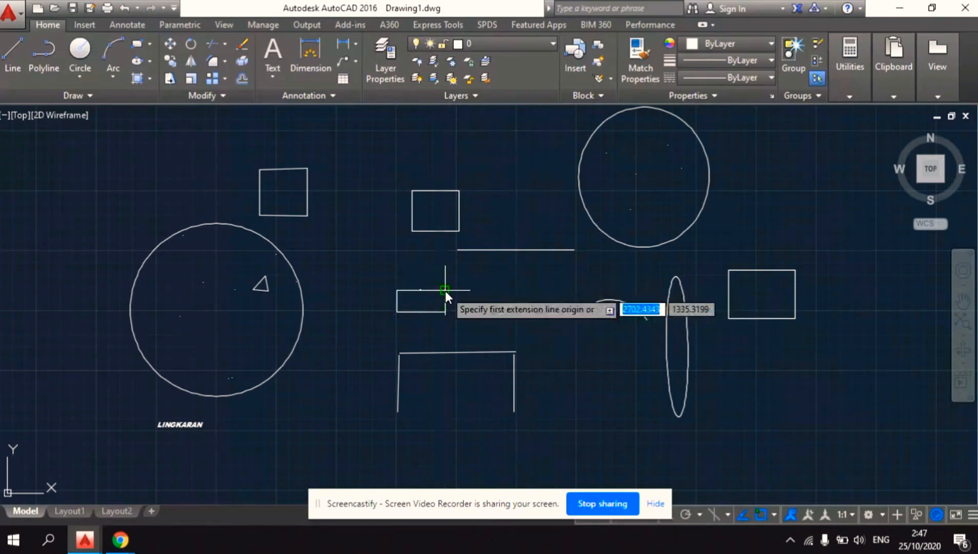
{"action": "scroll", "coordinate": [445, 291], "scroll_direction": "up", "scroll_amount": 8}
{"action": "scroll", "coordinate": [446, 291], "scroll_direction": "up", "scroll_amount": 4}
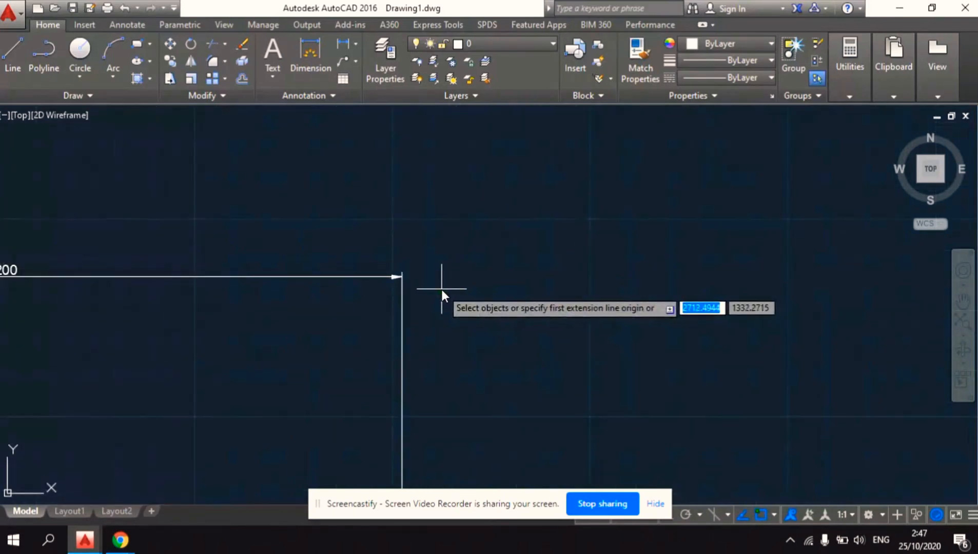
{"action": "scroll", "coordinate": [442, 290], "scroll_direction": "down", "scroll_amount": 2}
{"action": "scroll", "coordinate": [442, 289], "scroll_direction": "down", "scroll_amount": 5}
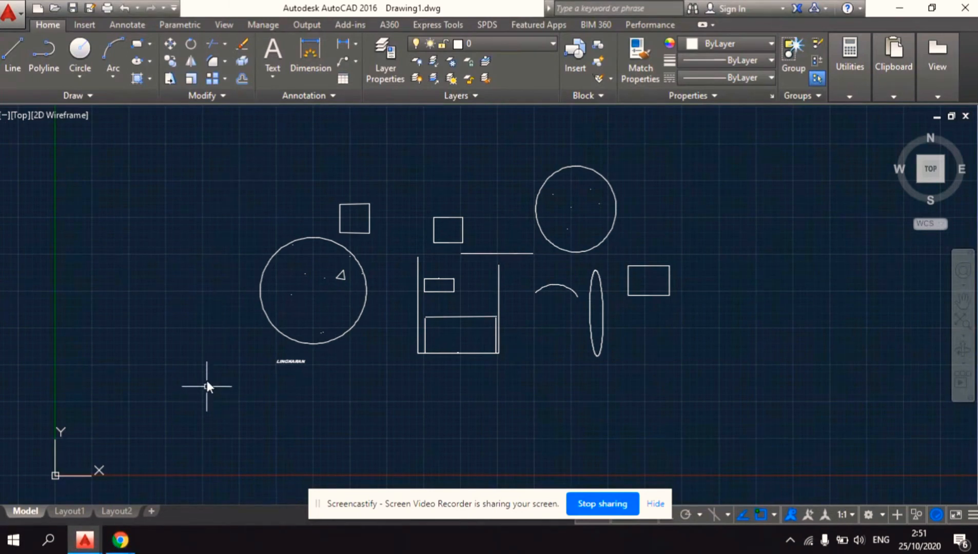
Select all the objects in the drawing and erase them
{"action": "mouse_move", "coordinate": [252, 170]}
{"action": "left_mouse_down"}
{"action": "mouse_move", "coordinate": [217, 335]}
{"action": "mouse_move", "coordinate": [257, 424]}
{"action": "mouse_move", "coordinate": [517, 434]}
{"action": "mouse_move", "coordinate": [753, 374]}
{"action": "mouse_move", "coordinate": [807, 217]}
{"action": "mouse_move", "coordinate": [818, 138]}
{"action": "left_mouse_up"}
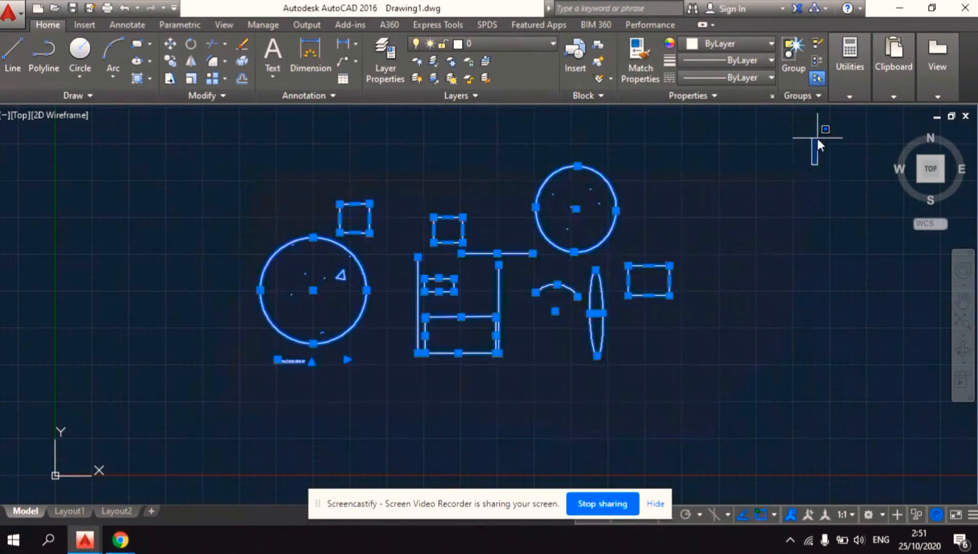
{"action": "left_click", "coordinate": [817, 139]}
{"action": "right_click", "coordinate": [692, 287]}
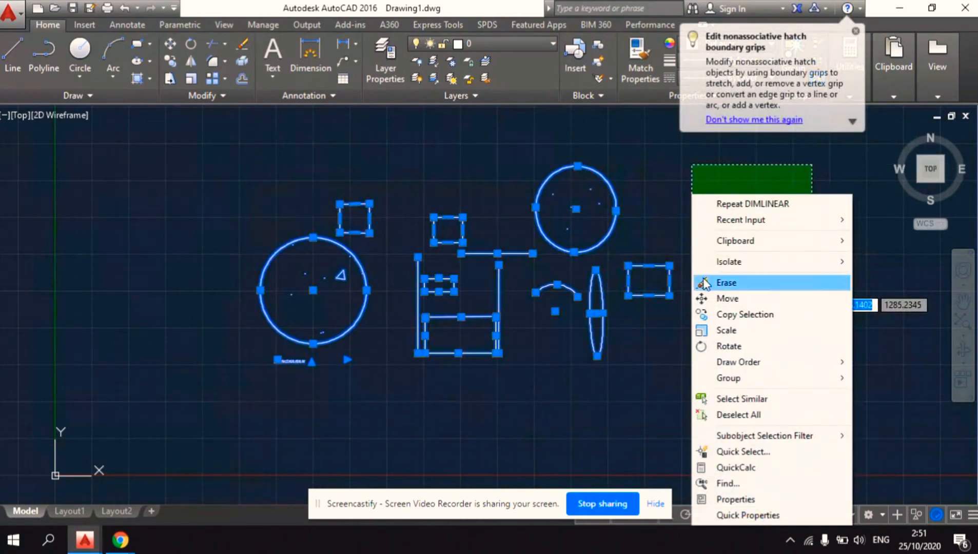
{"action": "left_click", "coordinate": [704, 281]}
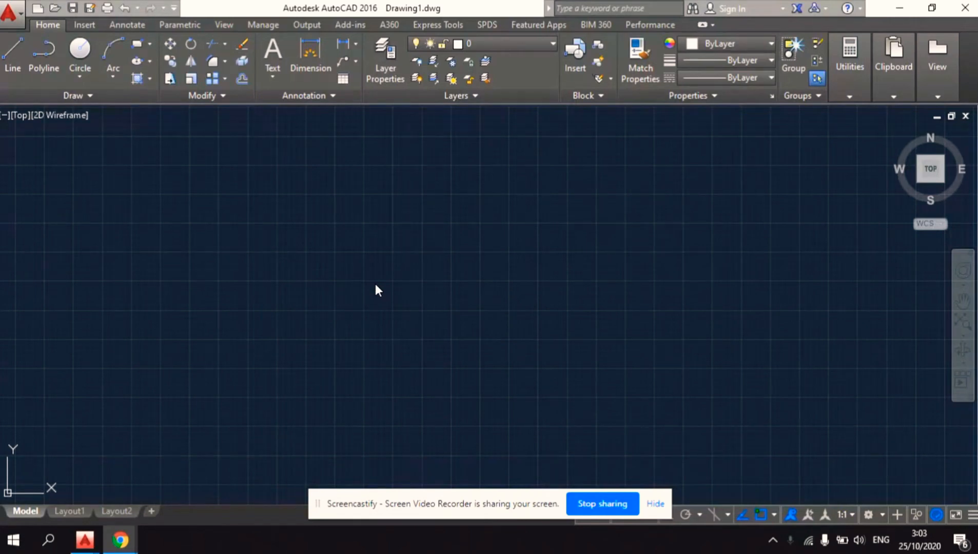
Draw a closed 200 by 150 rectangle from connected lines, starting at its lower-left corner and going counter-clockwise
{"action": "left_click", "coordinate": [365, 310]}
{"action": "type", "text": "L"}
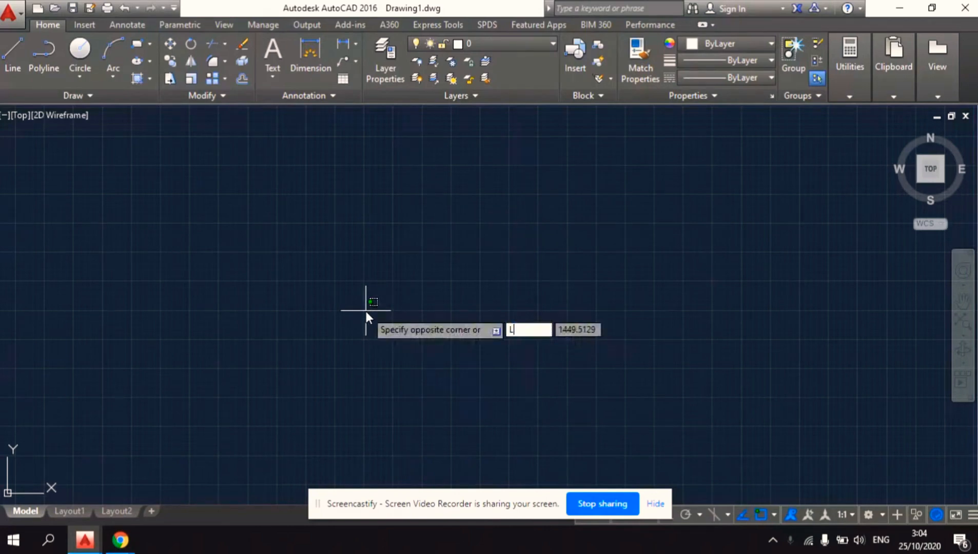
{"action": "key", "text": "Return"}
{"action": "left_click", "coordinate": [366, 311]}
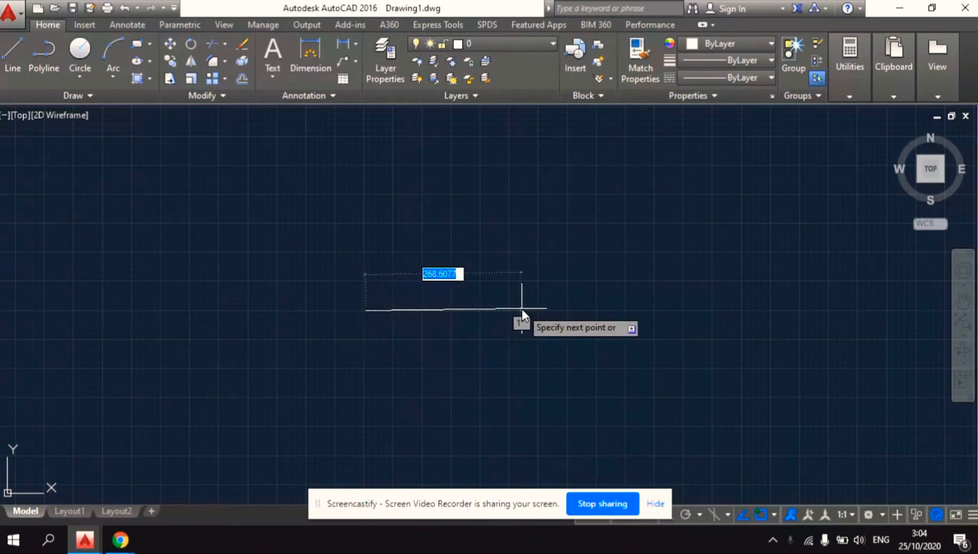
{"action": "type", "text": "200"}
{"action": "key", "text": "Return"}
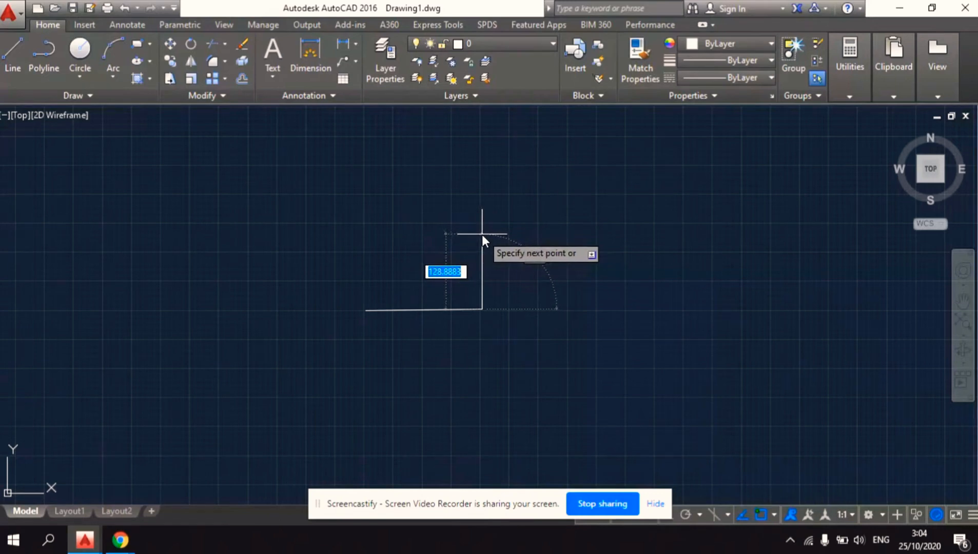
{"action": "type", "text": "150"}
{"action": "key", "text": "Return"}
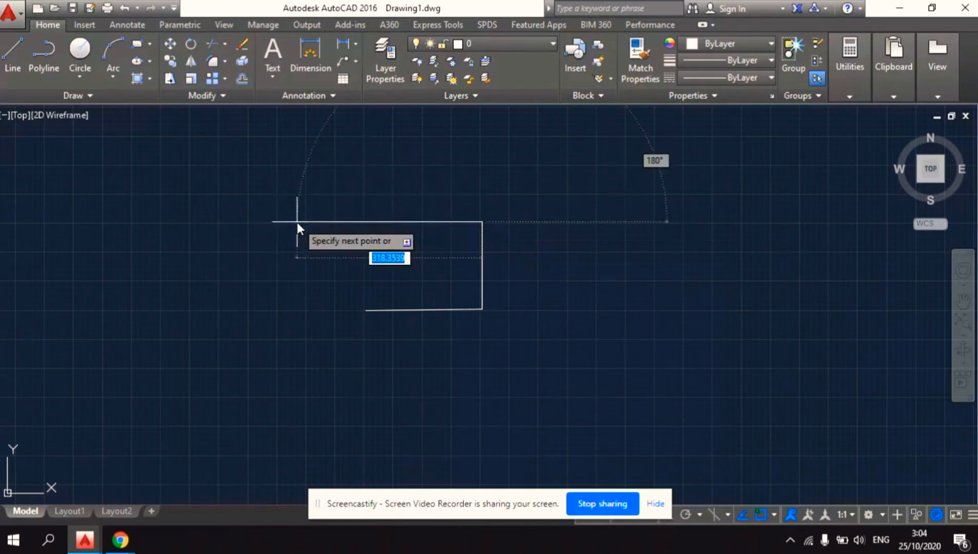
{"action": "type", "text": "200"}
{"action": "key", "text": "Return"}
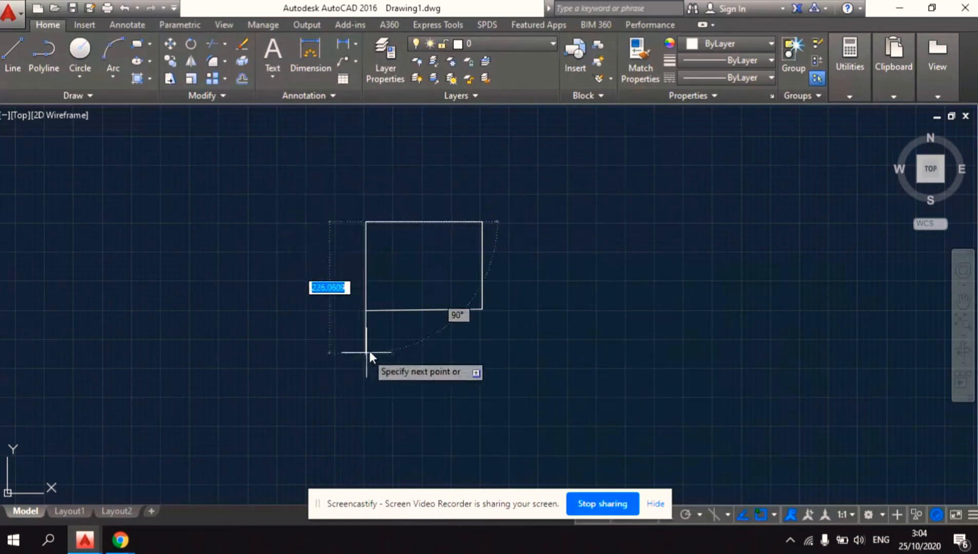
{"action": "type", "text": "15"}
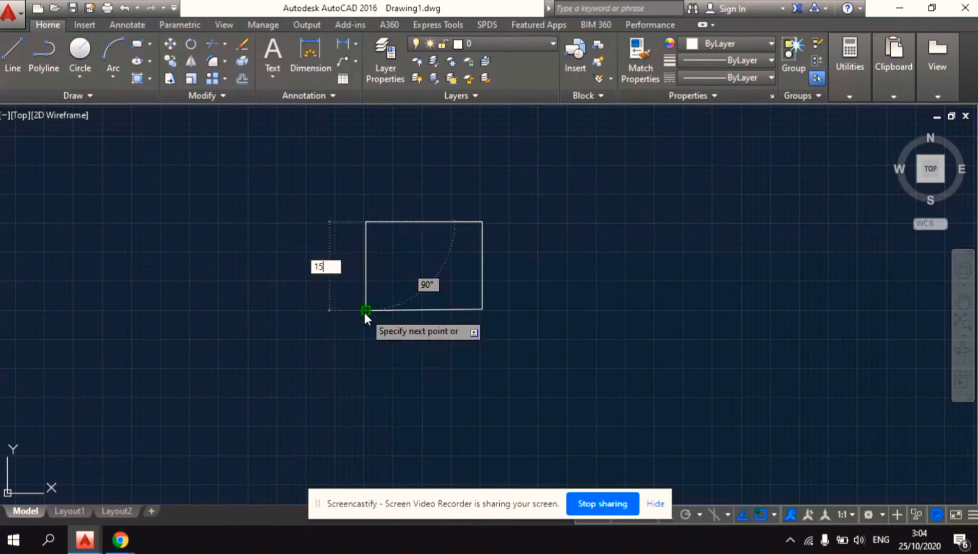
{"action": "key", "text": "BackSpace"}
{"action": "right_click", "coordinate": [359, 312]}
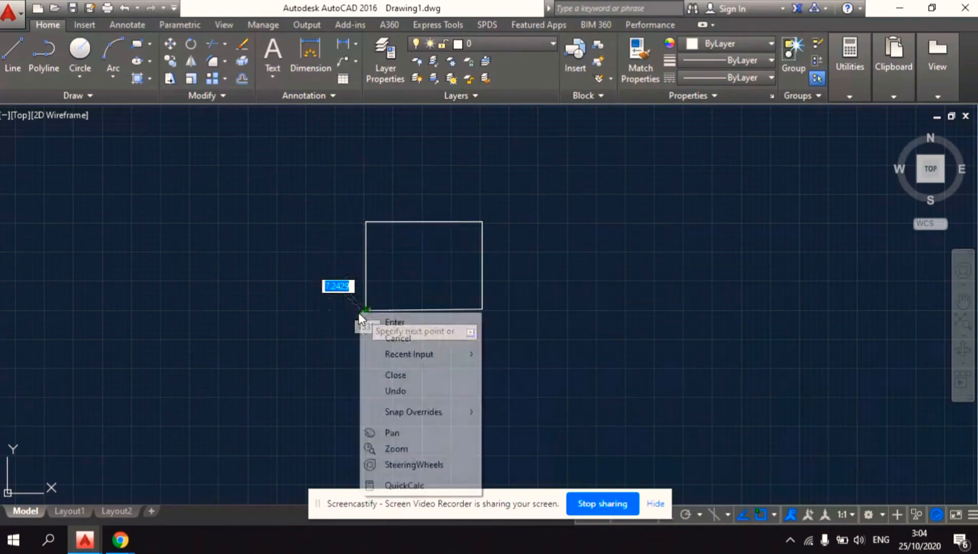
{"action": "left_click", "coordinate": [393, 322]}
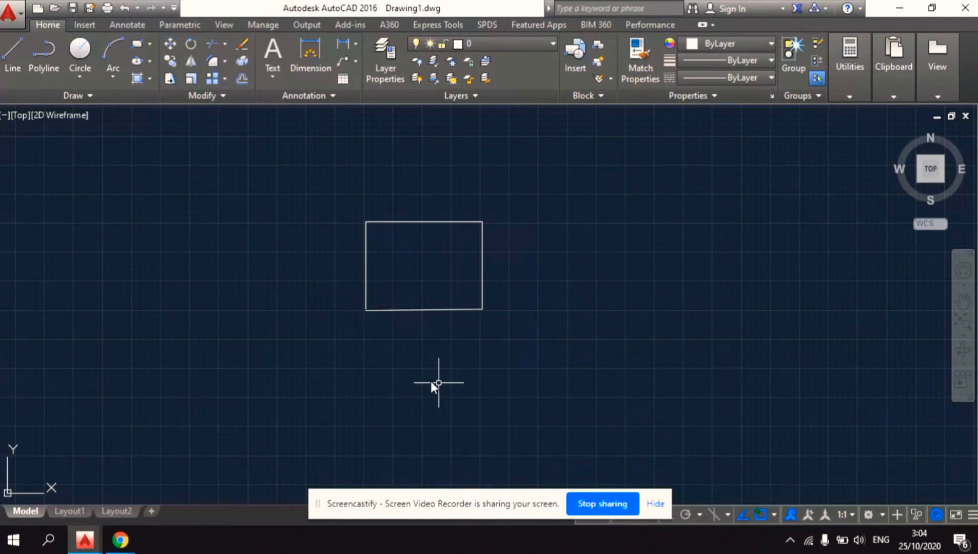
{"action": "scroll", "coordinate": [404, 324], "scroll_direction": "up", "scroll_amount": 2}
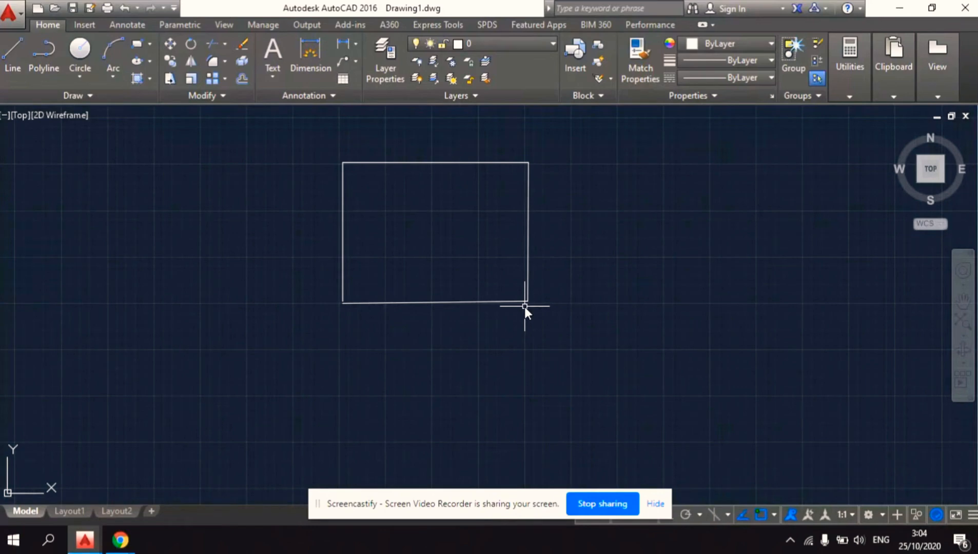
{"action": "scroll", "coordinate": [524, 307], "scroll_direction": "down", "scroll_amount": 2}
{"action": "scroll", "coordinate": [524, 307], "scroll_direction": "up", "scroll_amount": 2}
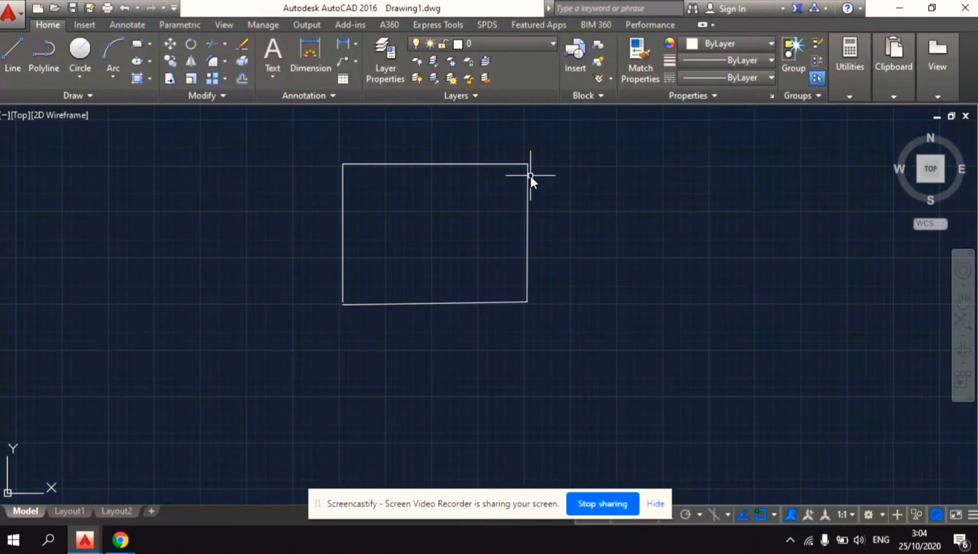
{"action": "scroll", "coordinate": [534, 182], "scroll_direction": "down", "scroll_amount": 4}
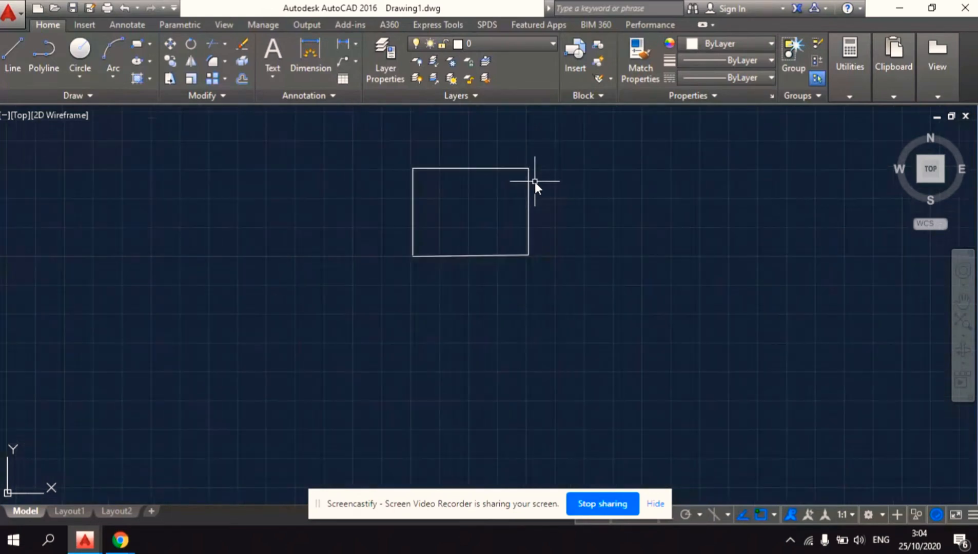
{"action": "scroll", "coordinate": [534, 182], "scroll_direction": "up", "scroll_amount": 4}
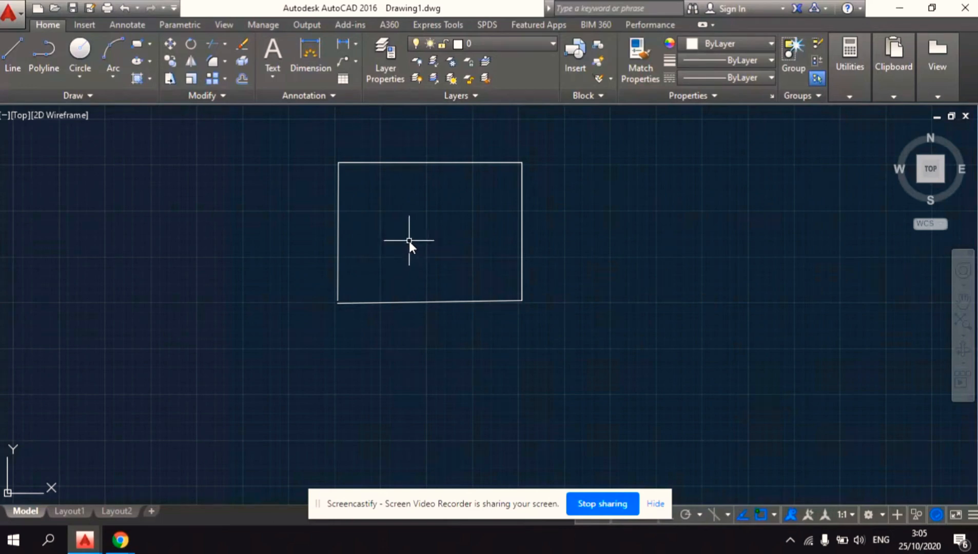
Draw connected lines inside the rectangle: a short horizontal landing near its centre, followed by three steps descending to the right
{"action": "type", "text": "l"}
{"action": "key", "text": "Return"}
{"action": "left_click", "coordinate": [414, 242]}
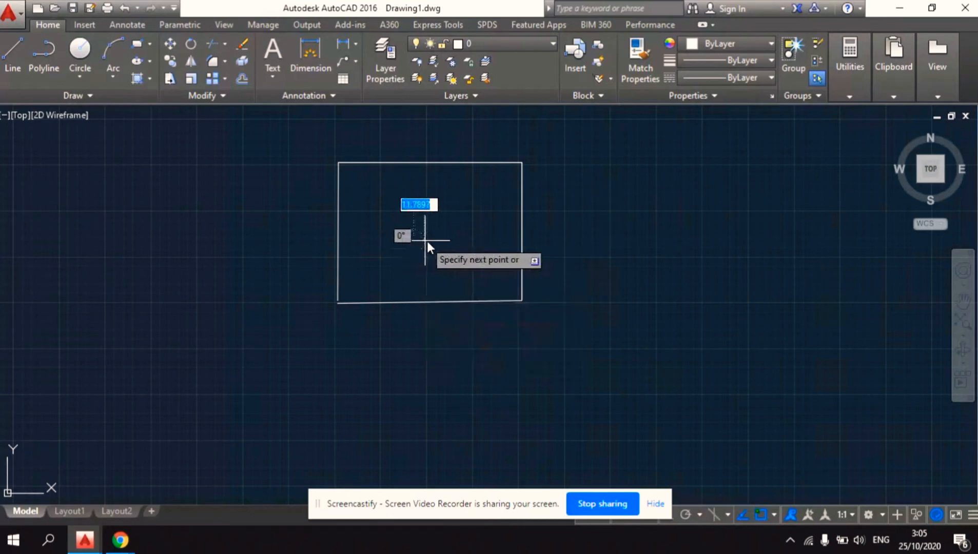
{"action": "left_click", "coordinate": [453, 242]}
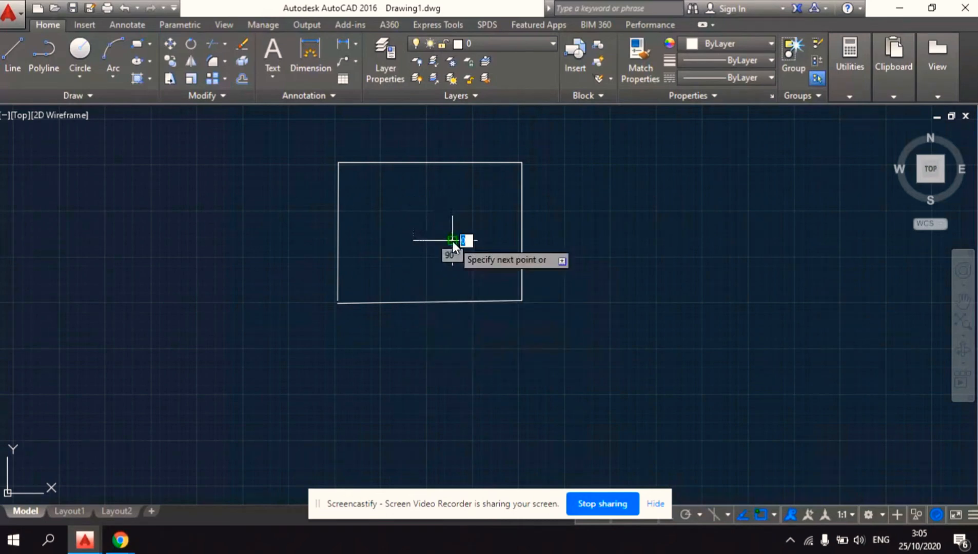
{"action": "scroll", "coordinate": [453, 255], "scroll_direction": "up", "scroll_amount": 3}
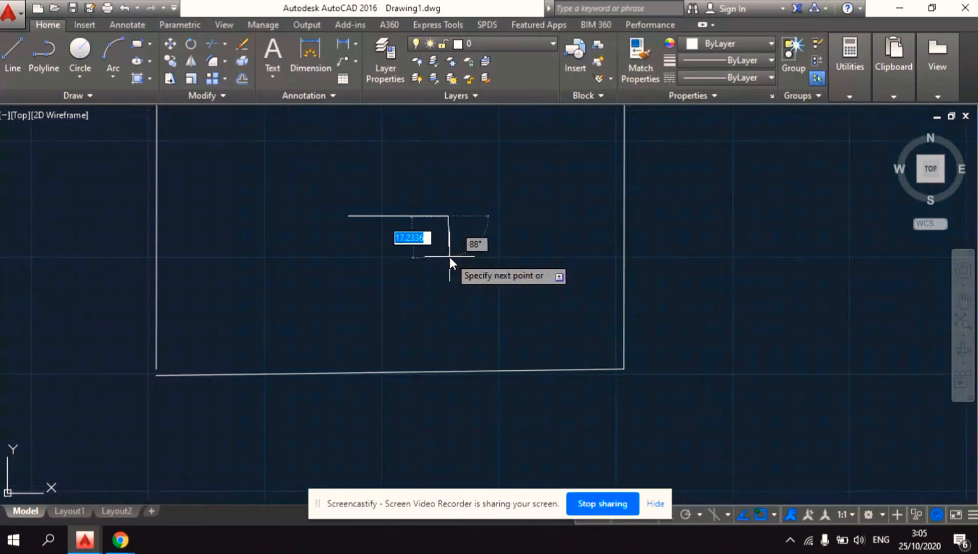
{"action": "scroll", "coordinate": [449, 256], "scroll_direction": "down", "scroll_amount": 2}
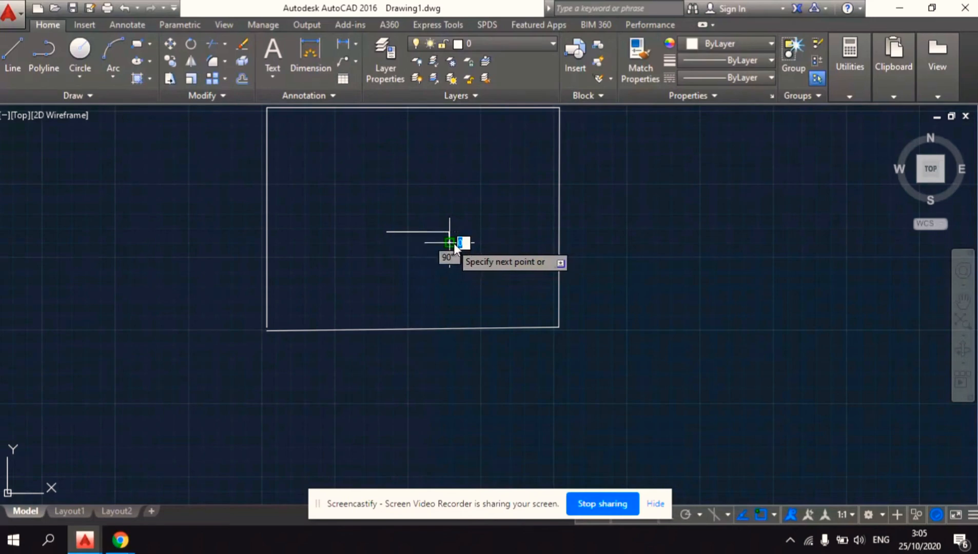
{"action": "left_click", "coordinate": [466, 244]}
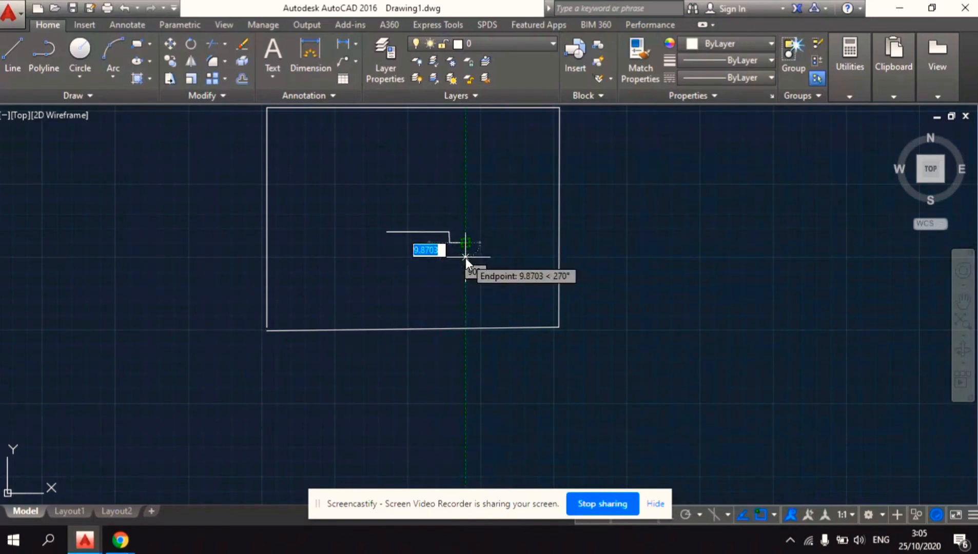
{"action": "left_click", "coordinate": [465, 257]}
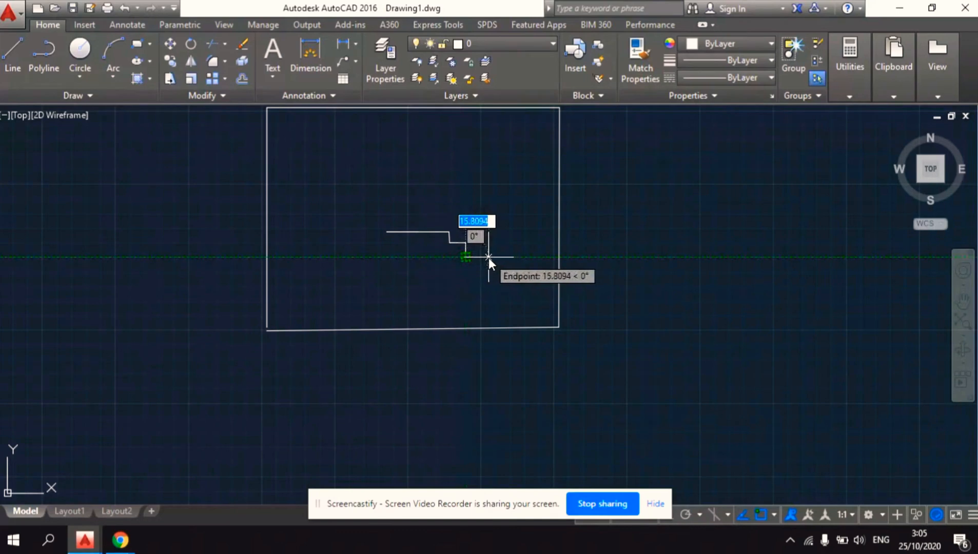
{"action": "left_click", "coordinate": [488, 258]}
{"action": "left_click", "coordinate": [488, 273]}
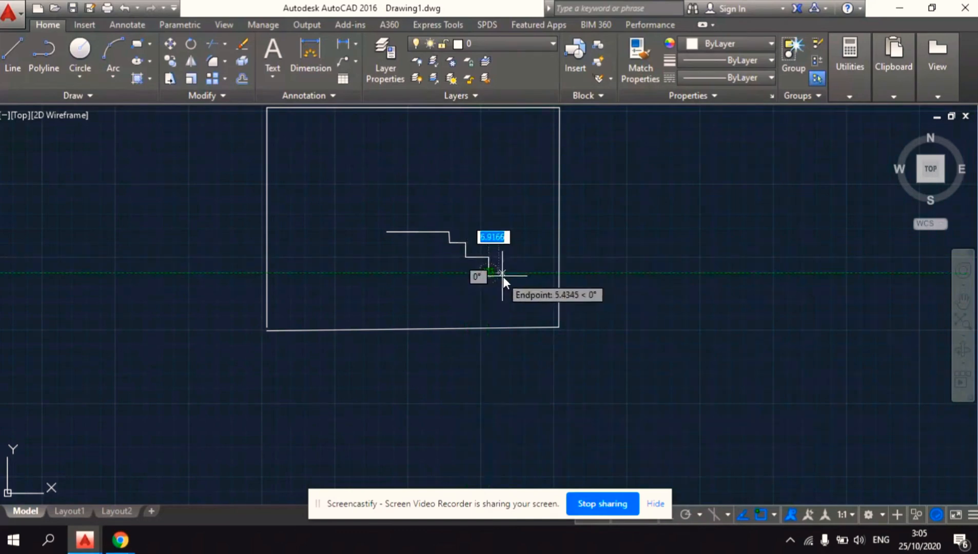
Continue the right-hand staircase with four more steps down to the rectangle's bottom edge, and end the line
{"action": "left_click", "coordinate": [503, 277]}
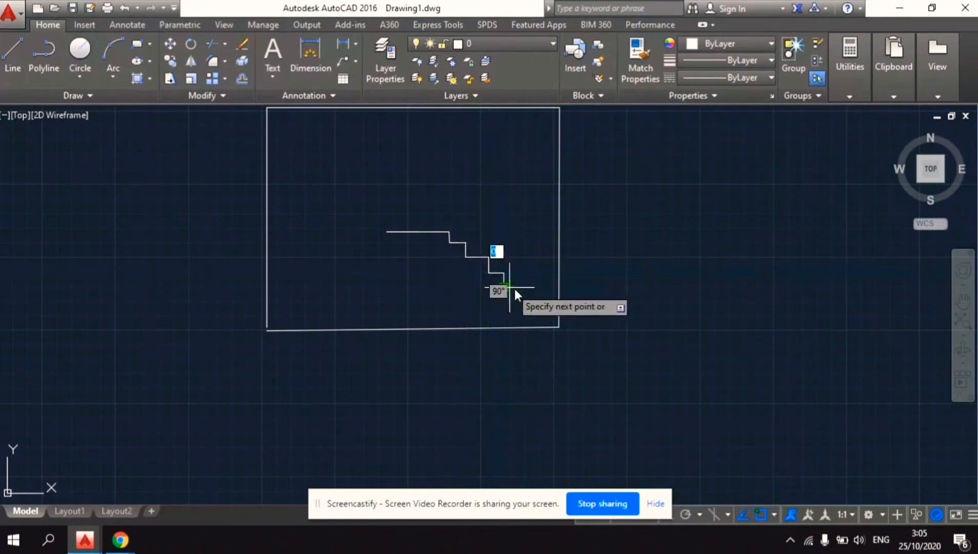
{"action": "left_click", "coordinate": [522, 287]}
{"action": "left_click", "coordinate": [524, 288]}
{"action": "left_click", "coordinate": [524, 300]}
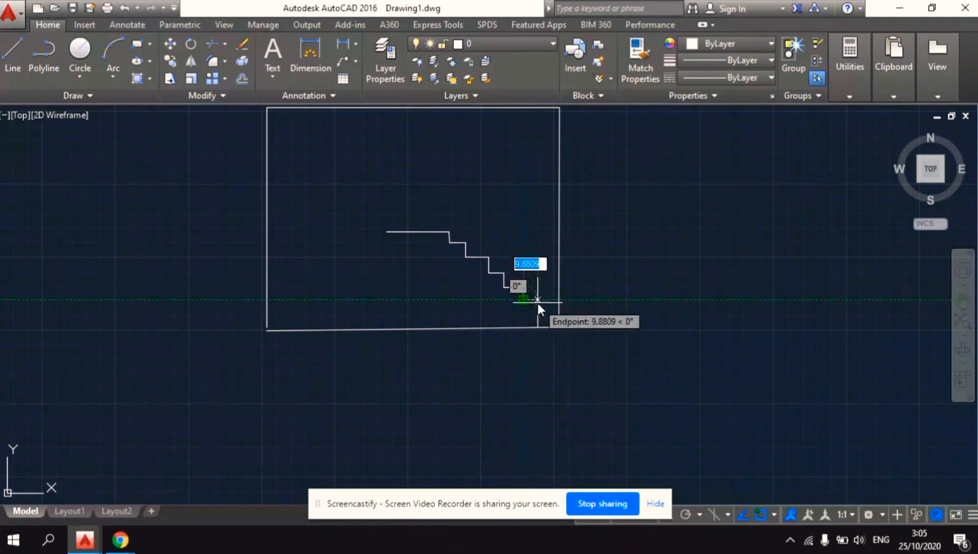
{"action": "left_click", "coordinate": [538, 311]}
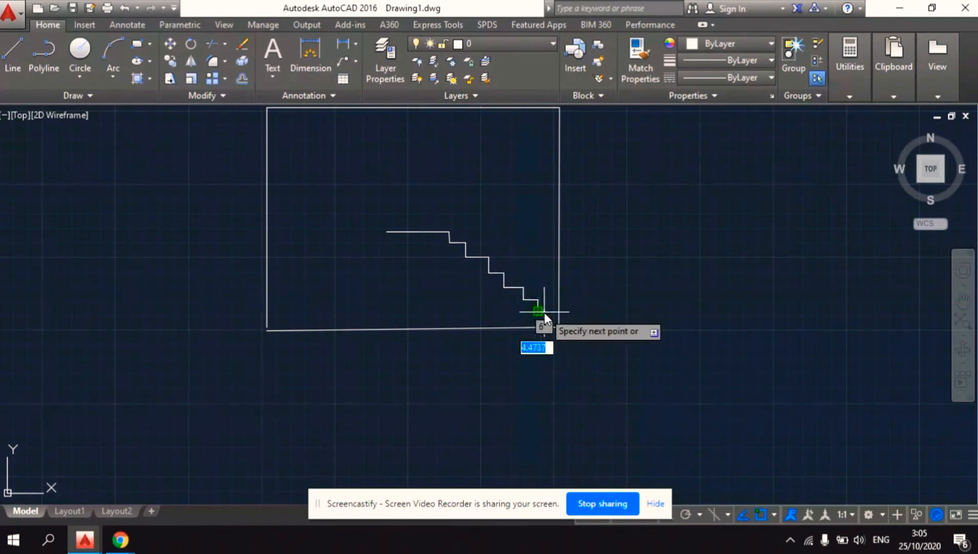
{"action": "left_click", "coordinate": [551, 311]}
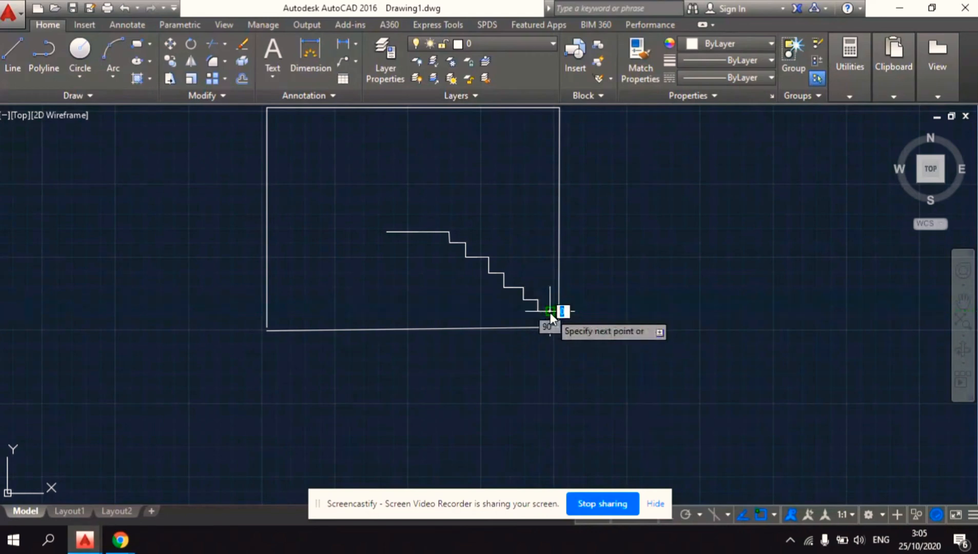
{"action": "right_click", "coordinate": [549, 322]}
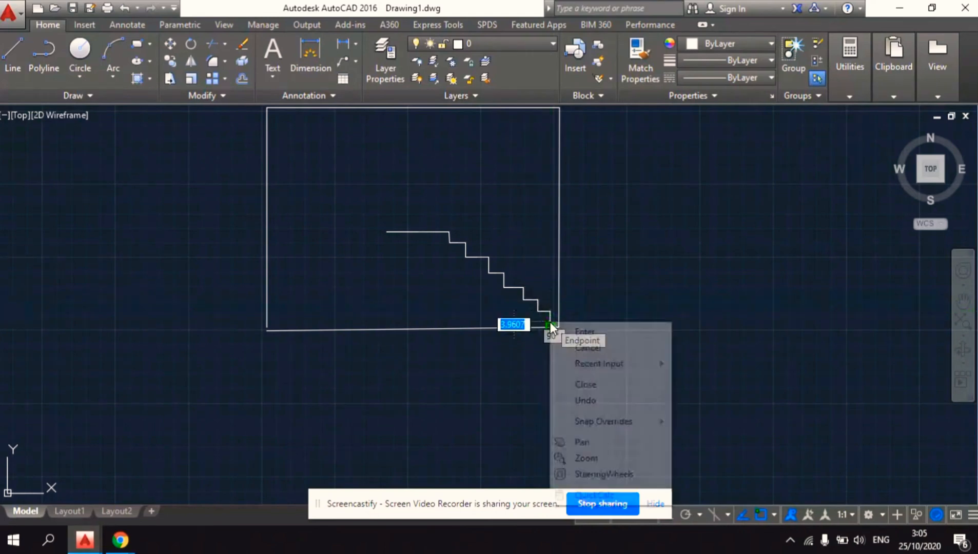
{"action": "left_click", "coordinate": [568, 327]}
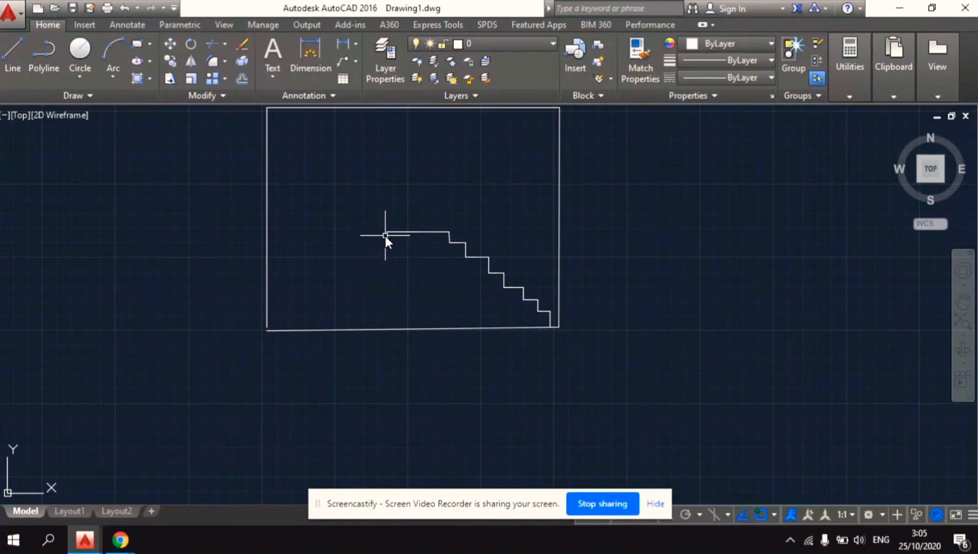
Draw a second connected line from the landing's left end, stepping down to the left to just above the rectangle's bottom edge
{"action": "type", "text": "l"}
{"action": "key", "text": "Return"}
{"action": "left_click", "coordinate": [385, 233]}
{"action": "left_click", "coordinate": [386, 244]}
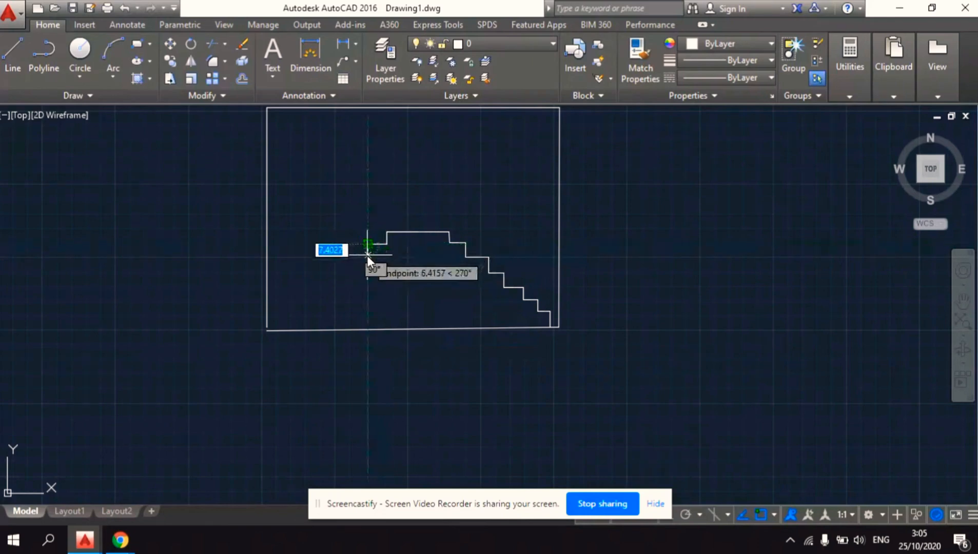
{"action": "left_click", "coordinate": [349, 255]}
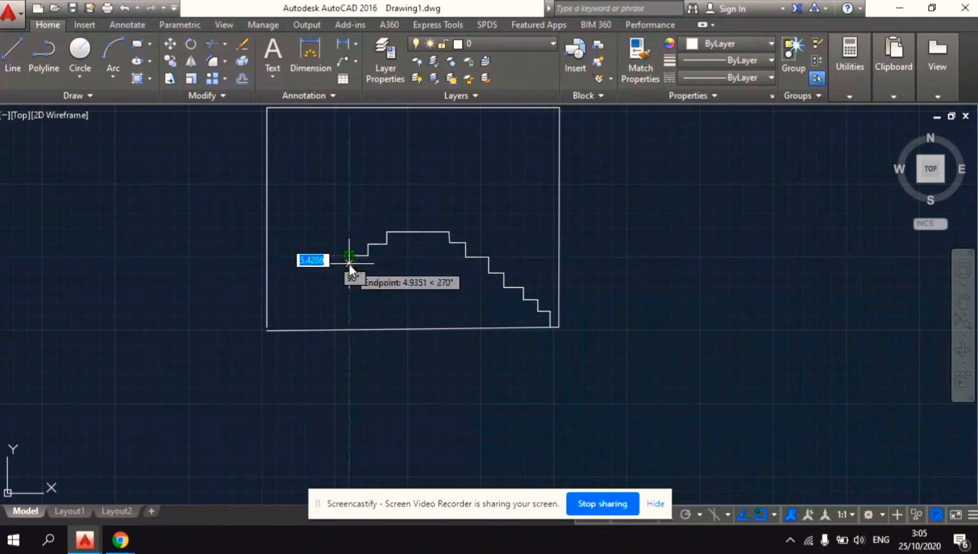
{"action": "left_click", "coordinate": [350, 270]}
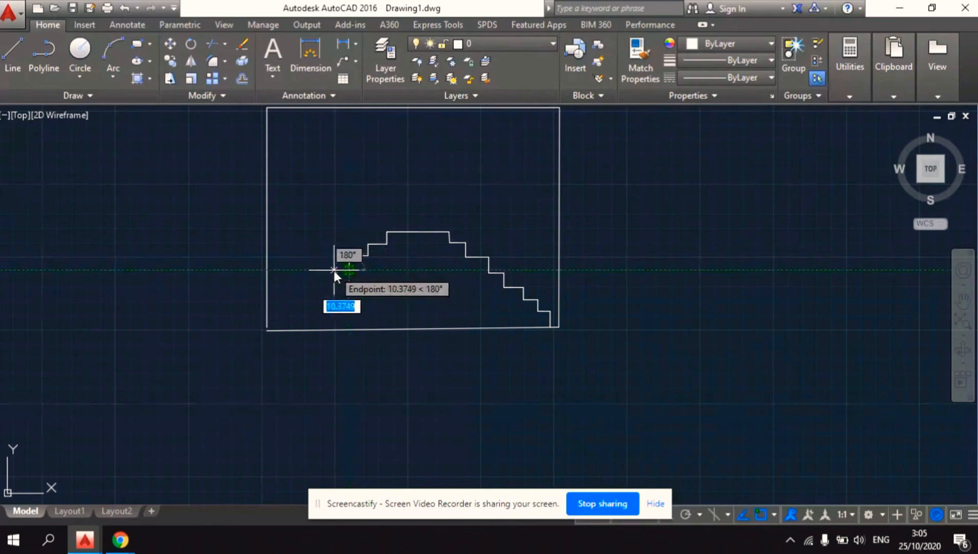
{"action": "left_click", "coordinate": [334, 270]}
{"action": "left_click", "coordinate": [332, 288]}
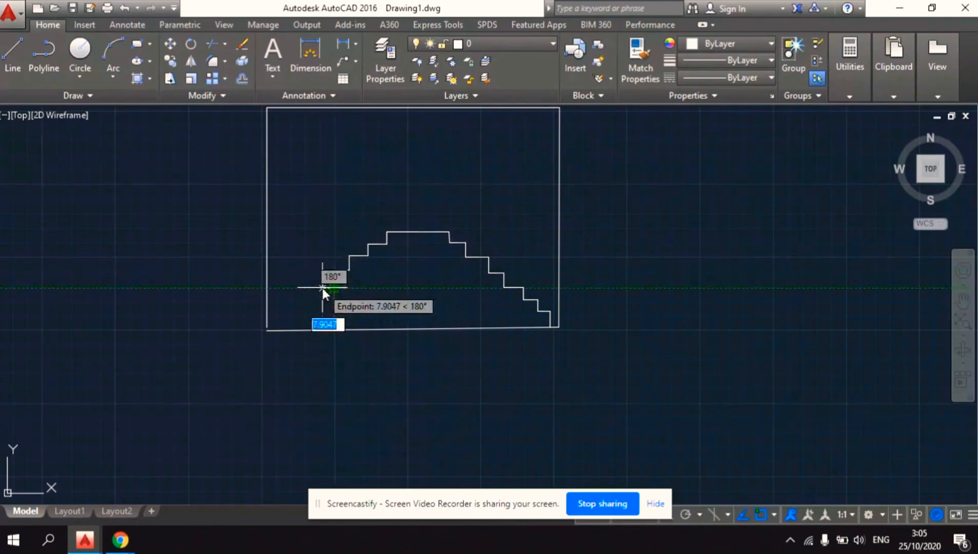
{"action": "left_click", "coordinate": [318, 288]}
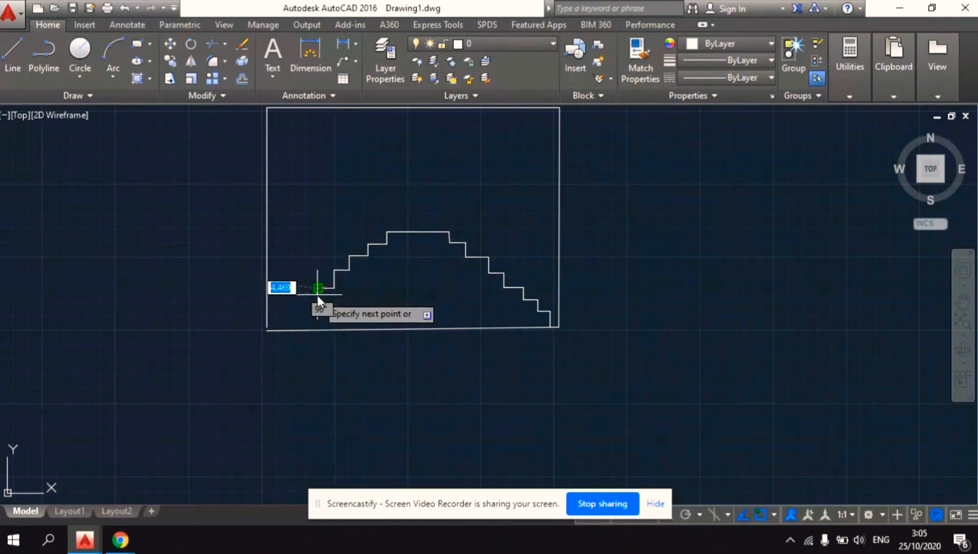
{"action": "left_click", "coordinate": [317, 302]}
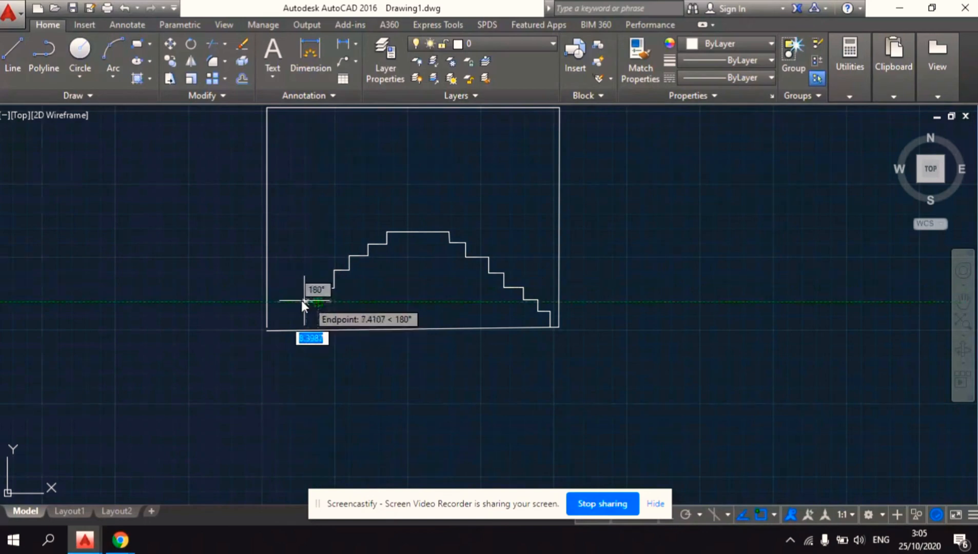
{"action": "left_click", "coordinate": [297, 303]}
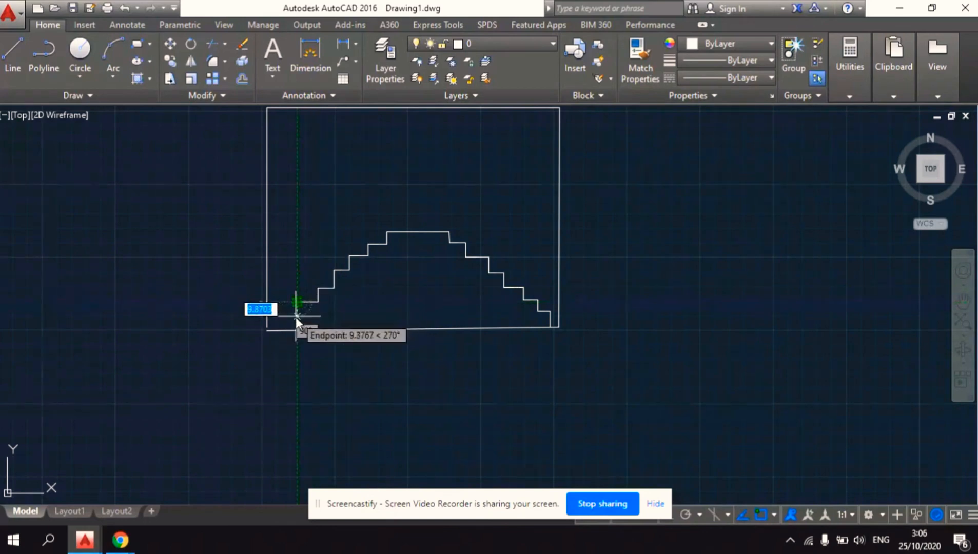
{"action": "left_click", "coordinate": [296, 316]}
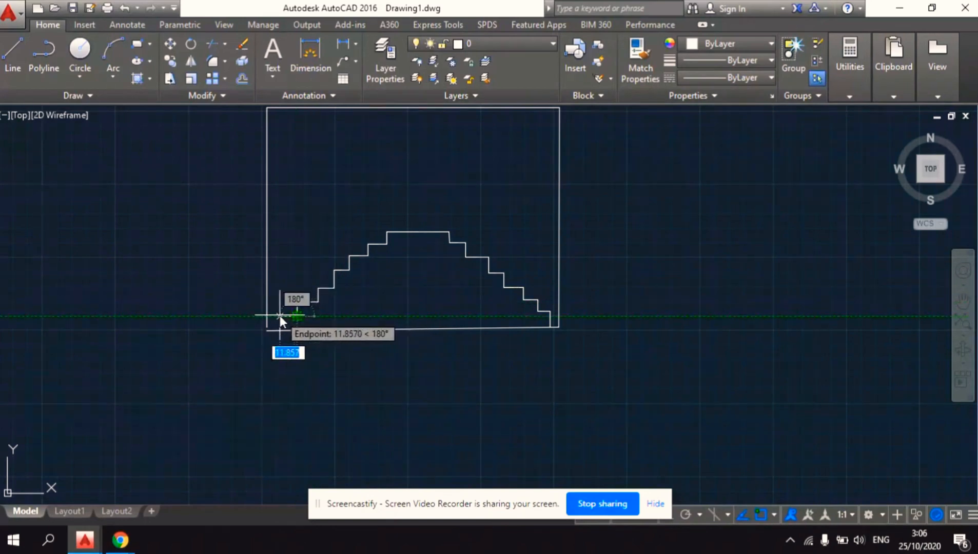
Try different endpoints for the lowest left tread near the rectangle's left side, undoing each attempt
{"action": "left_click", "coordinate": [280, 316]}
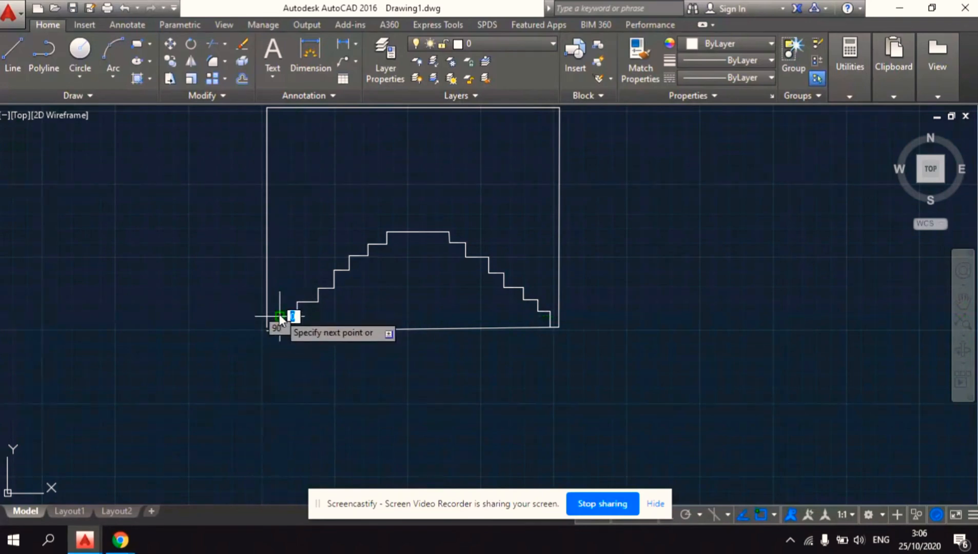
{"action": "key", "text": "ctrl+z"}
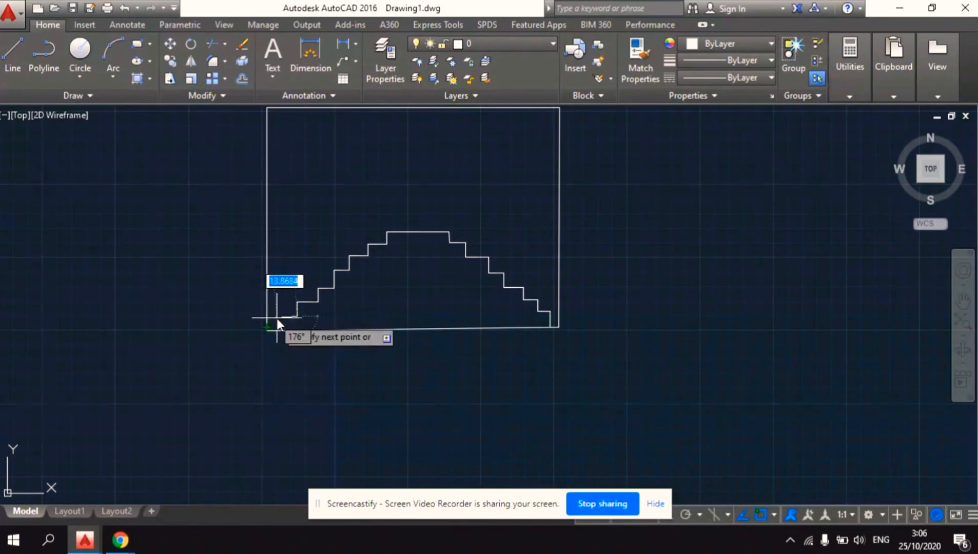
{"action": "left_click", "coordinate": [274, 318]}
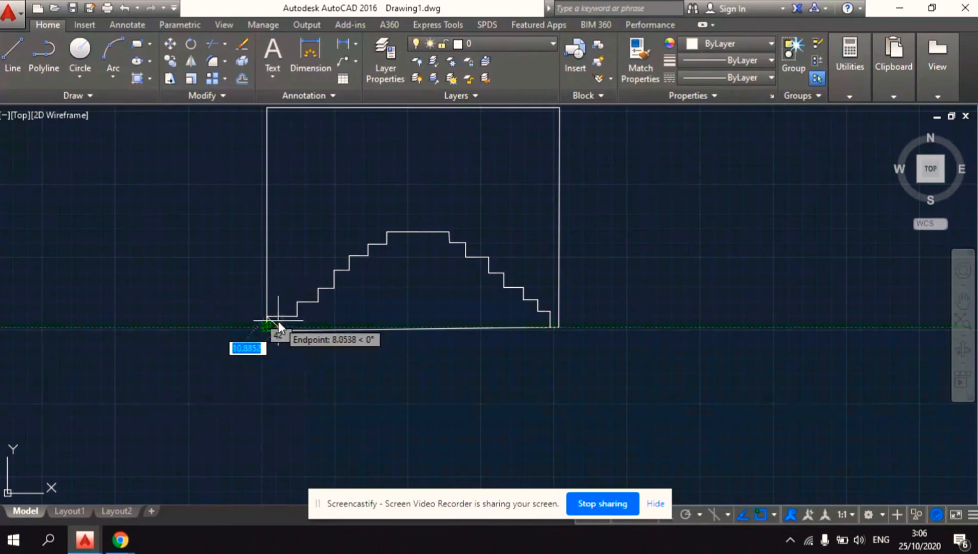
{"action": "left_click", "coordinate": [278, 321]}
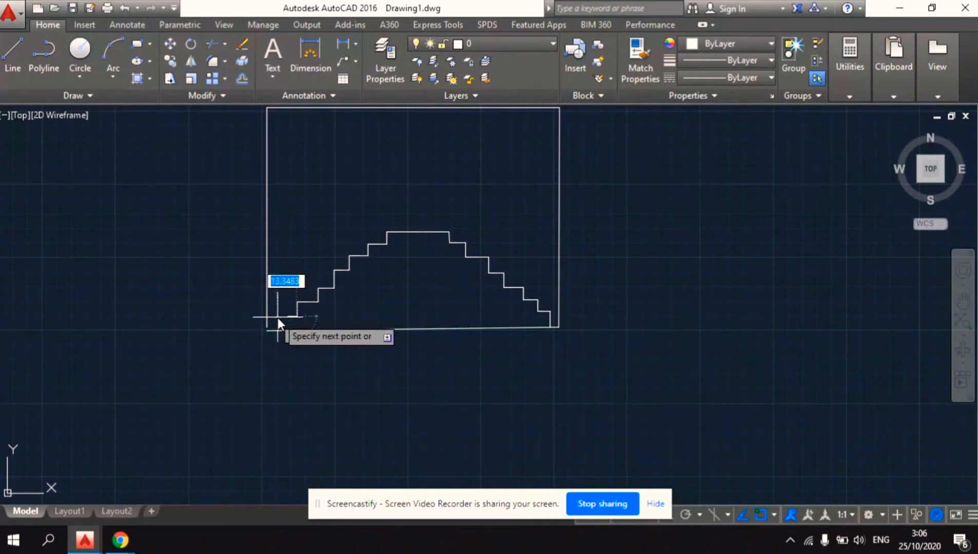
Finish the left staircase with a last tread just short of the rectangle's left side and a riser to the bottom edge
{"action": "left_click", "coordinate": [274, 318]}
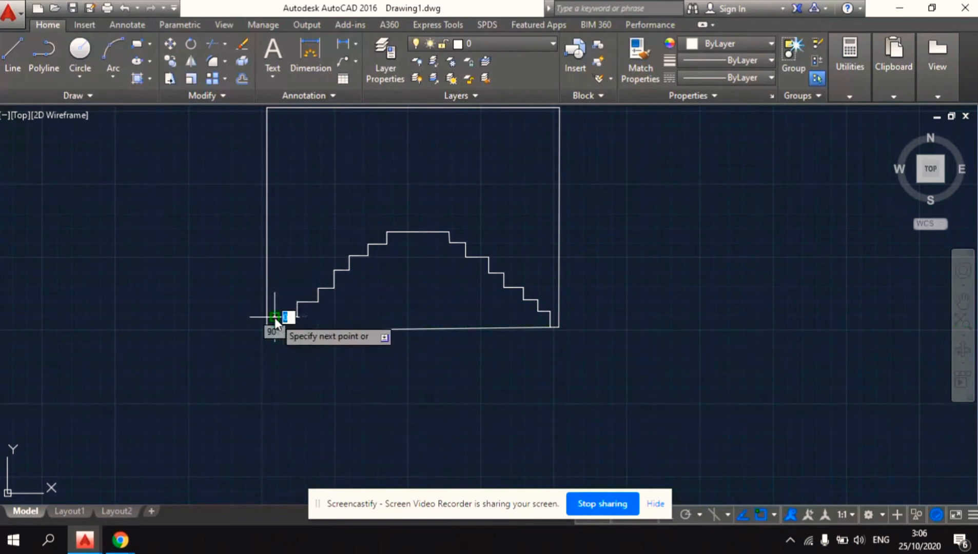
{"action": "right_click", "coordinate": [274, 328]}
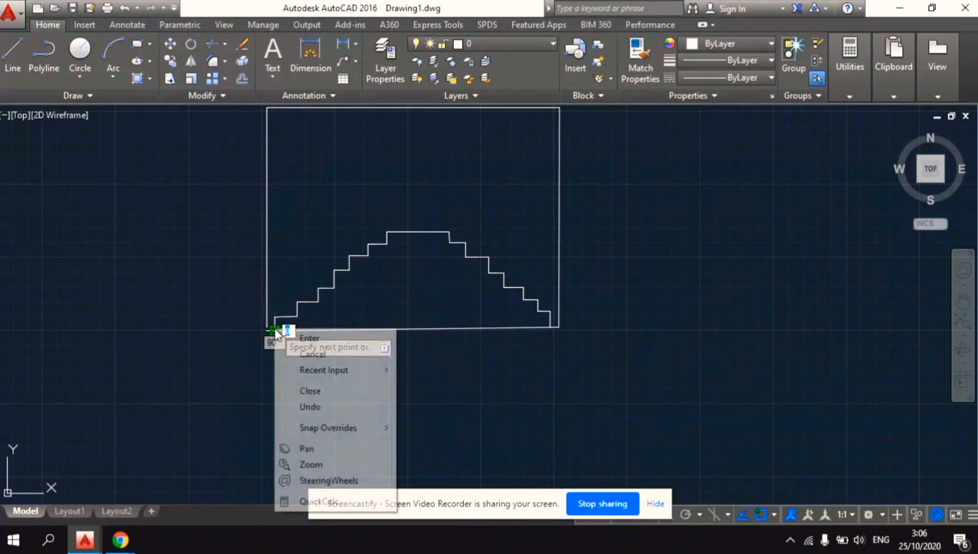
{"action": "left_click", "coordinate": [320, 350]}
From the rectangle's lower-left corner, draw connected lines 20 units down, about 22 further, across past its right side, up, and back to its lower-right corner
{"action": "scroll", "coordinate": [305, 335], "scroll_direction": "down", "scroll_amount": 4}
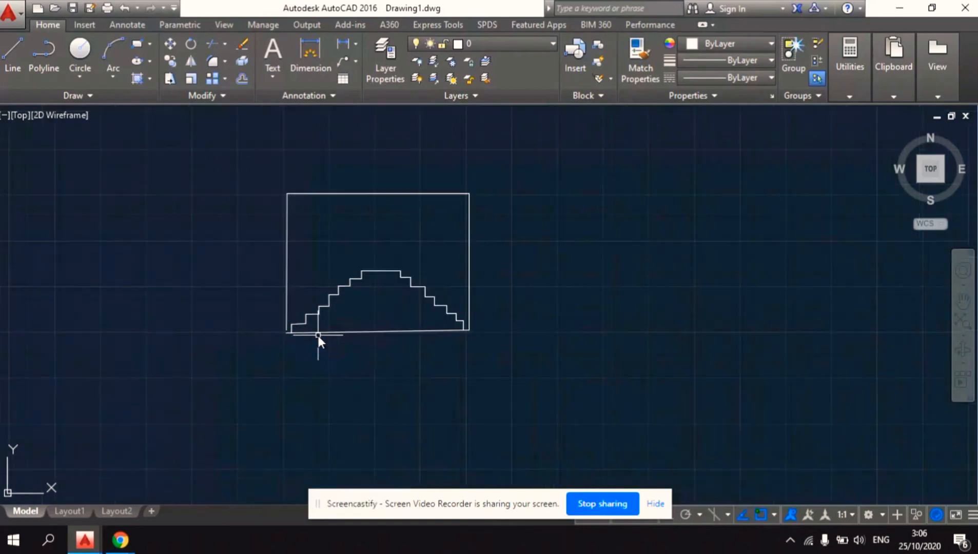
{"action": "scroll", "coordinate": [318, 335], "scroll_direction": "up", "scroll_amount": 2}
{"action": "scroll", "coordinate": [318, 337], "scroll_direction": "down", "scroll_amount": 2}
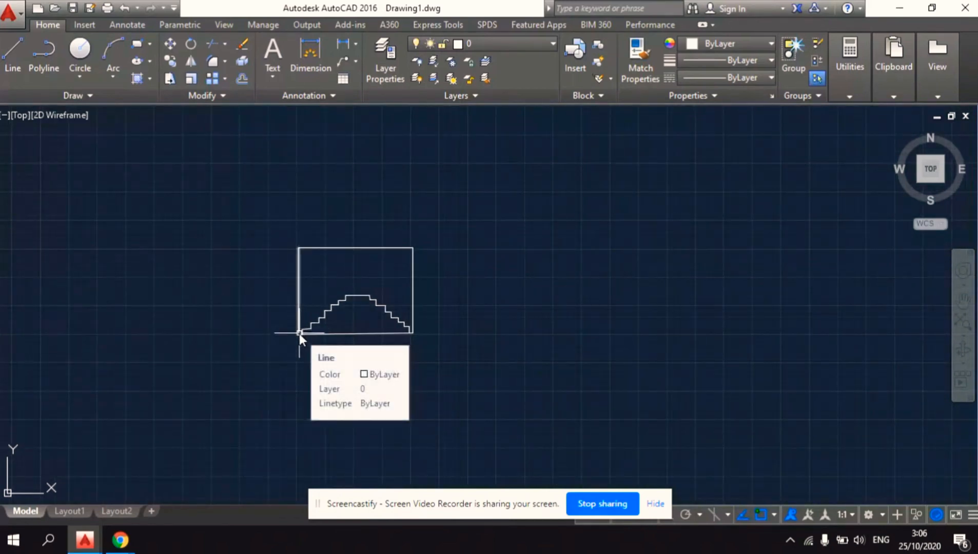
{"action": "type", "text": "L"}
{"action": "key", "text": "Return"}
{"action": "left_click", "coordinate": [299, 334]}
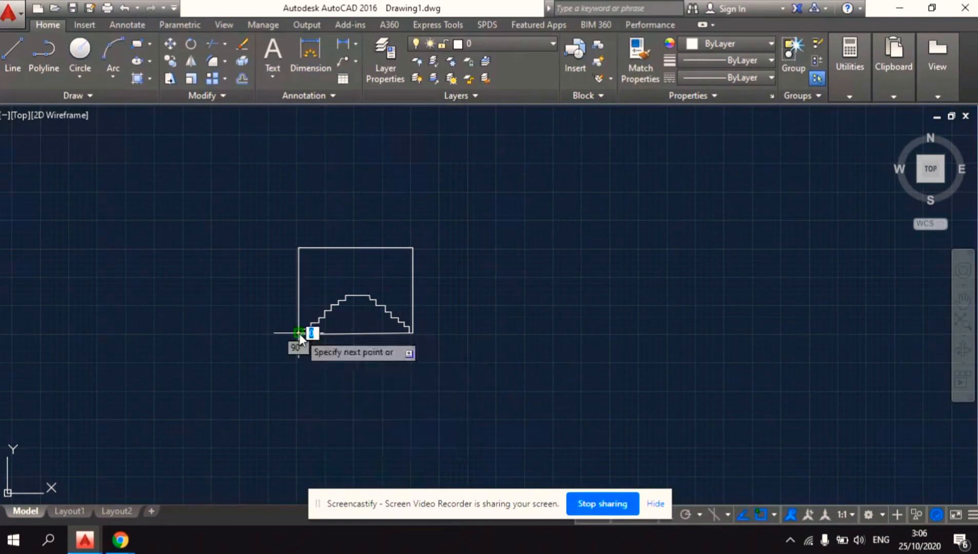
{"action": "type", "text": "20"}
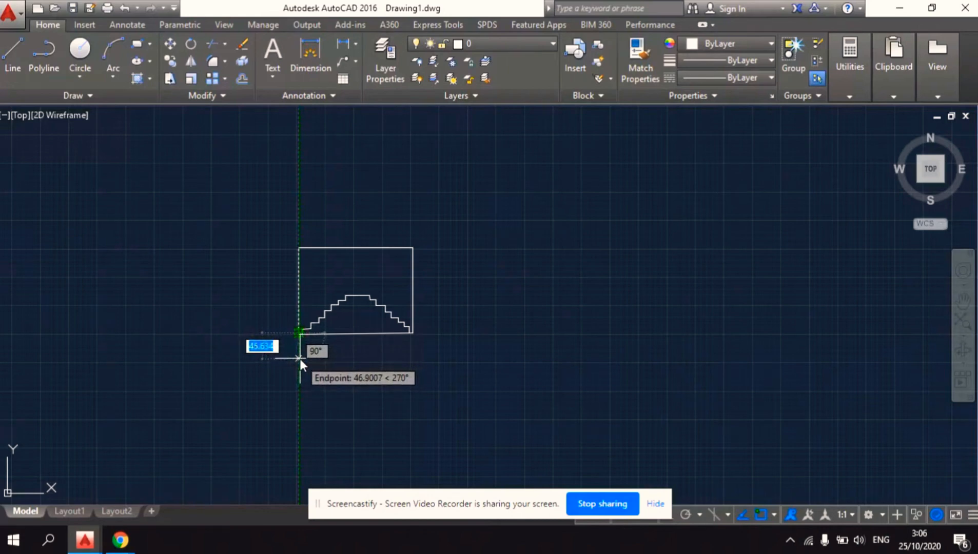
{"action": "type", "text": "20"}
{"action": "key", "text": "Return"}
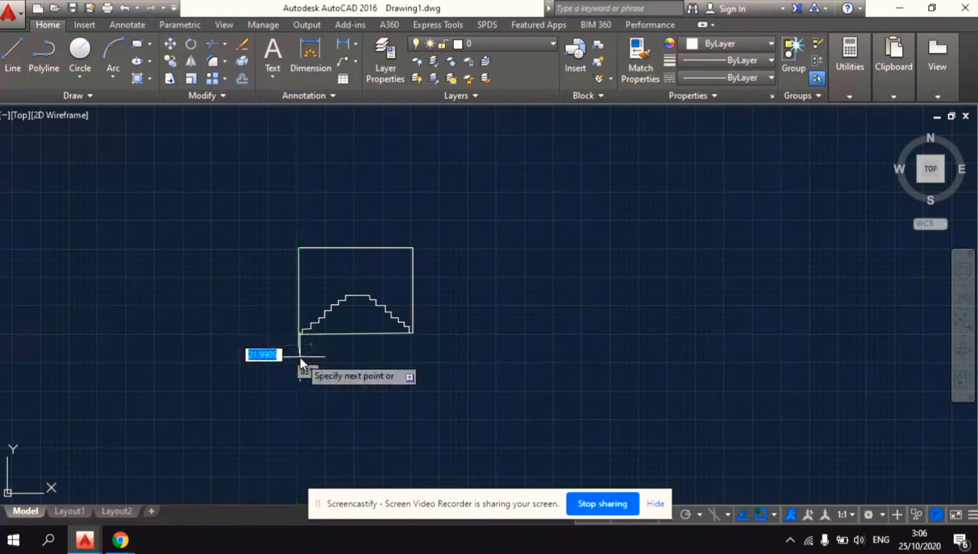
{"action": "left_click", "coordinate": [443, 358]}
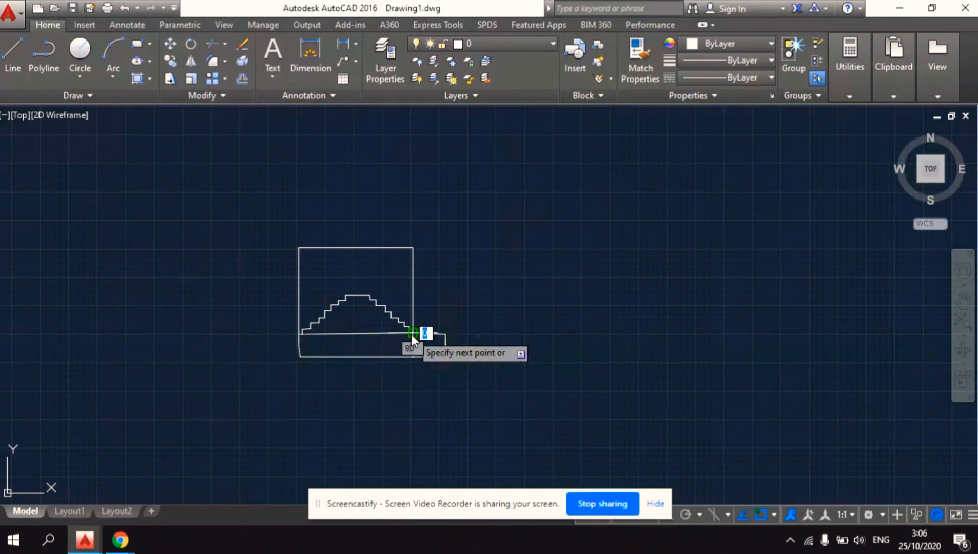
{"action": "right_click", "coordinate": [412, 334]}
{"action": "left_click", "coordinate": [427, 342]}
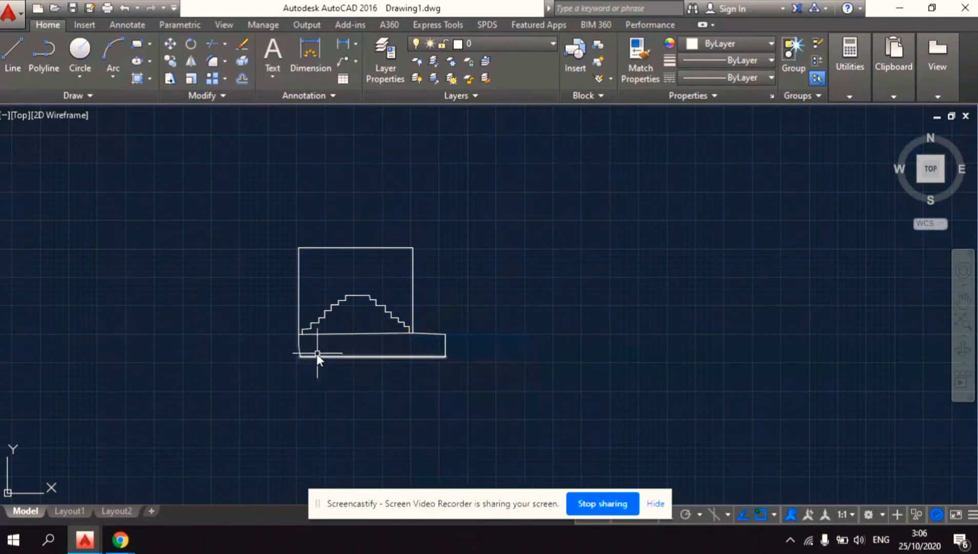
Erase the base's left side line and shorten the remaining stub below the rectangle's lower-left corner back to that corner
{"action": "left_click", "coordinate": [298, 346]}
{"action": "right_click", "coordinate": [298, 346]}
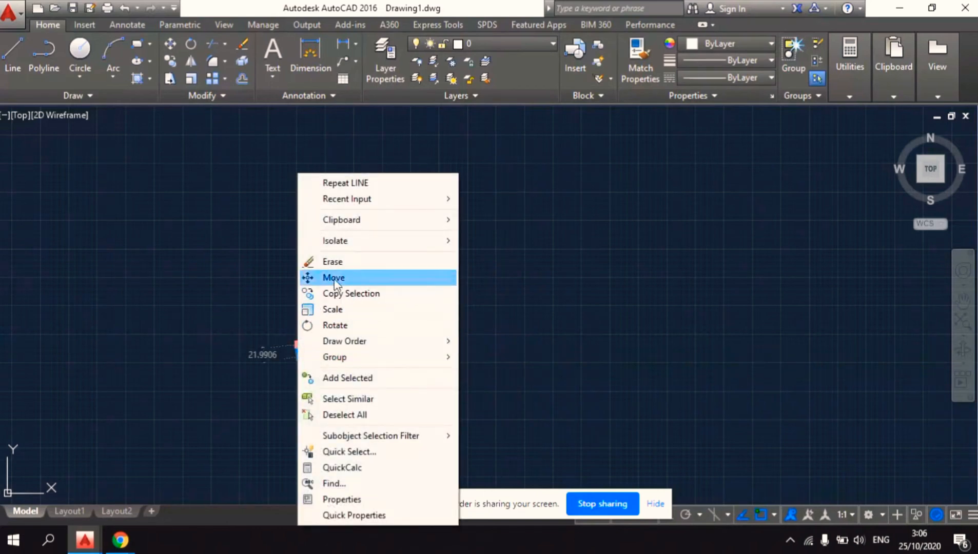
{"action": "left_click", "coordinate": [329, 261]}
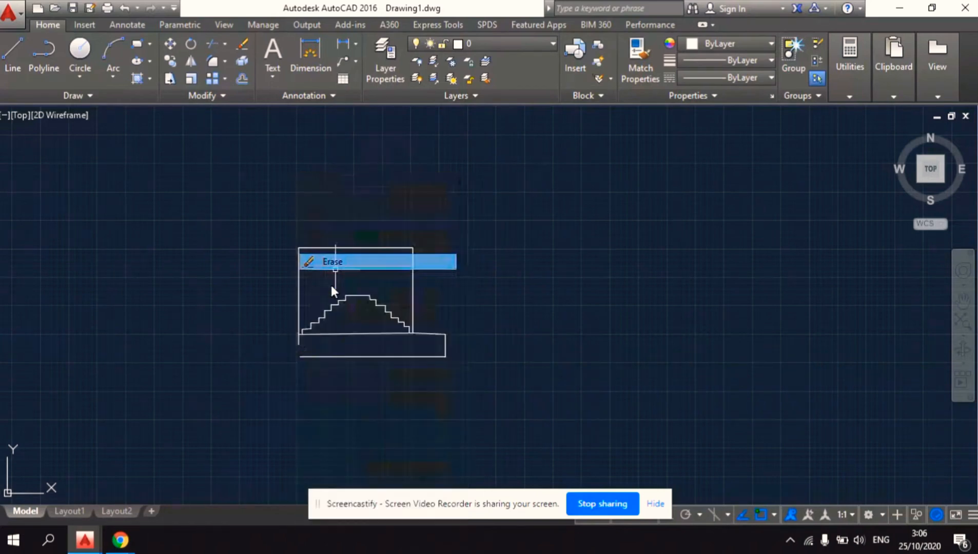
{"action": "left_click", "coordinate": [301, 339]}
{"action": "left_click", "coordinate": [299, 335]}
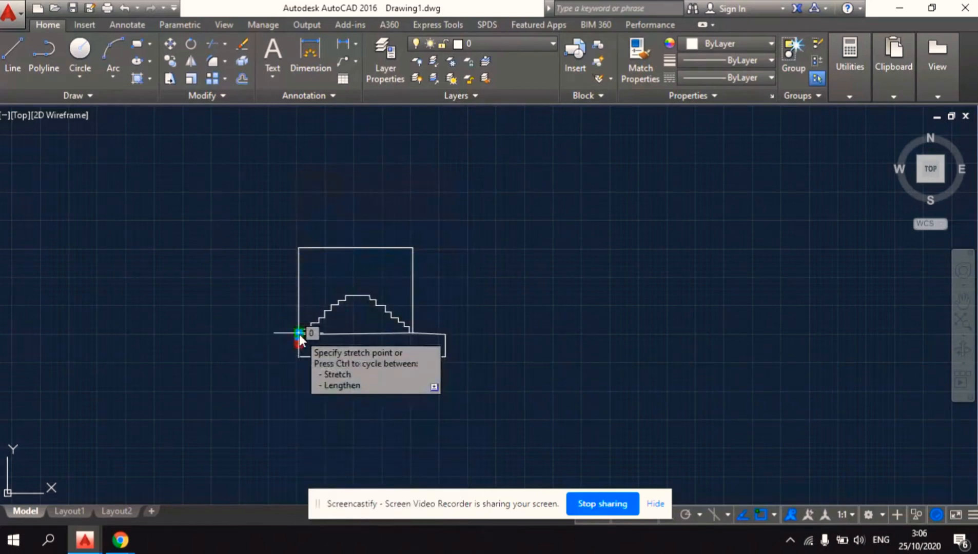
{"action": "left_click", "coordinate": [299, 334]}
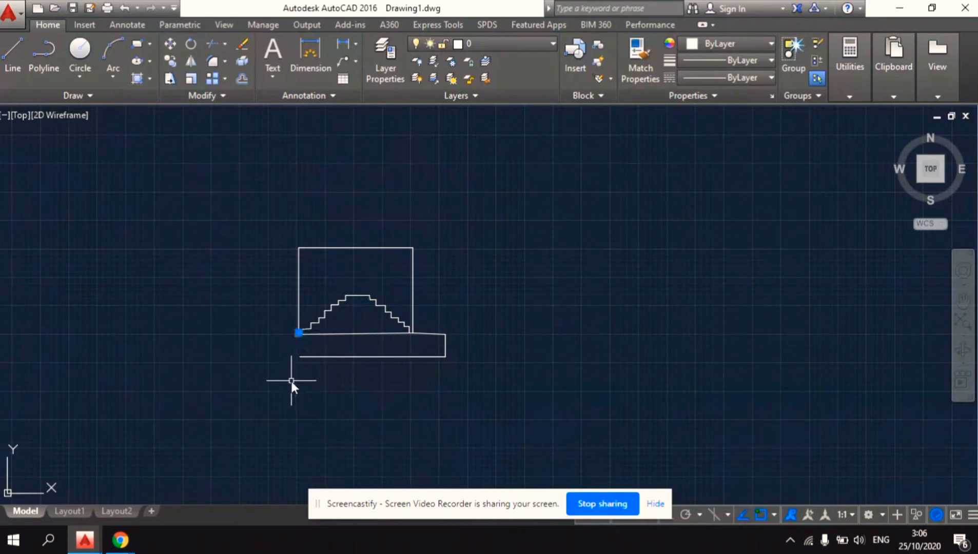
{"action": "key", "text": "Escape"}
Draw connected lines from the rectangle's lower-left corner outward to the left, down, and back to the left end of the base's bottom line
{"action": "type", "text": "l"}
{"action": "key", "text": "Return"}
{"action": "left_click", "coordinate": [298, 333]}
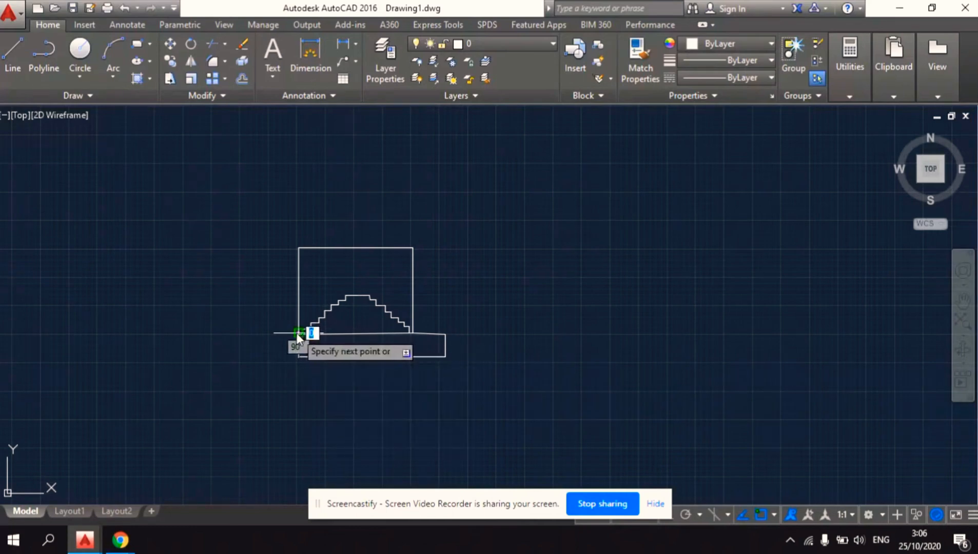
{"action": "left_click", "coordinate": [267, 356]}
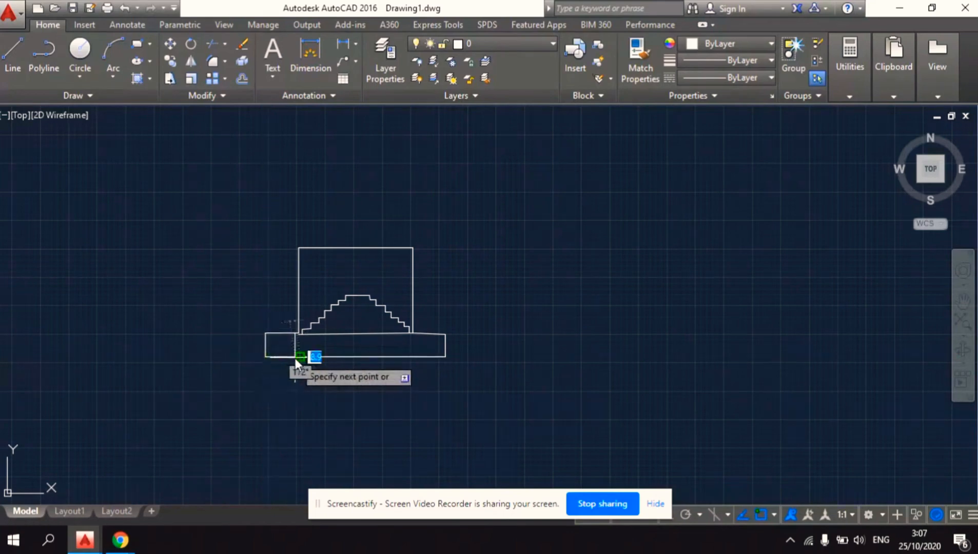
{"action": "right_click", "coordinate": [295, 359]}
{"action": "left_click", "coordinate": [340, 185]}
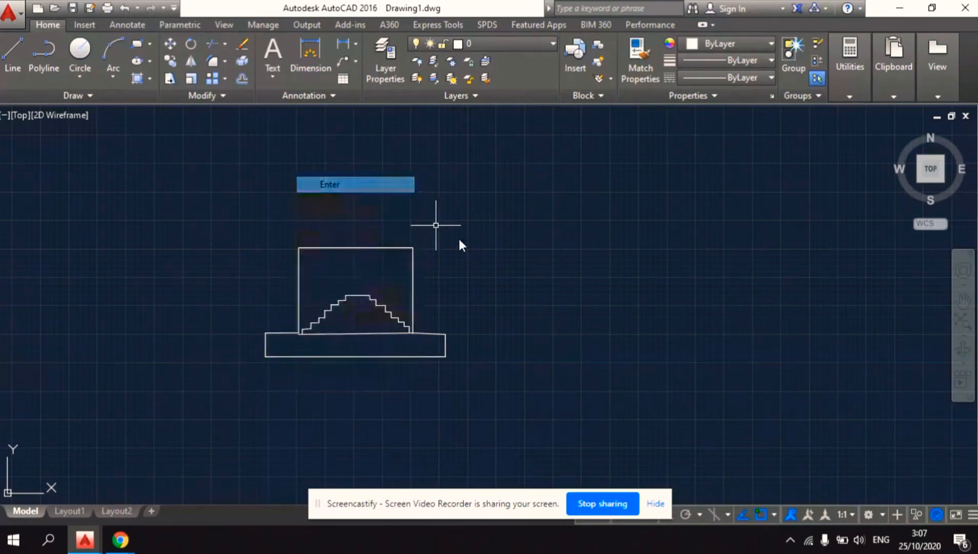
{"action": "scroll", "coordinate": [494, 347], "scroll_direction": "down", "scroll_amount": 2}
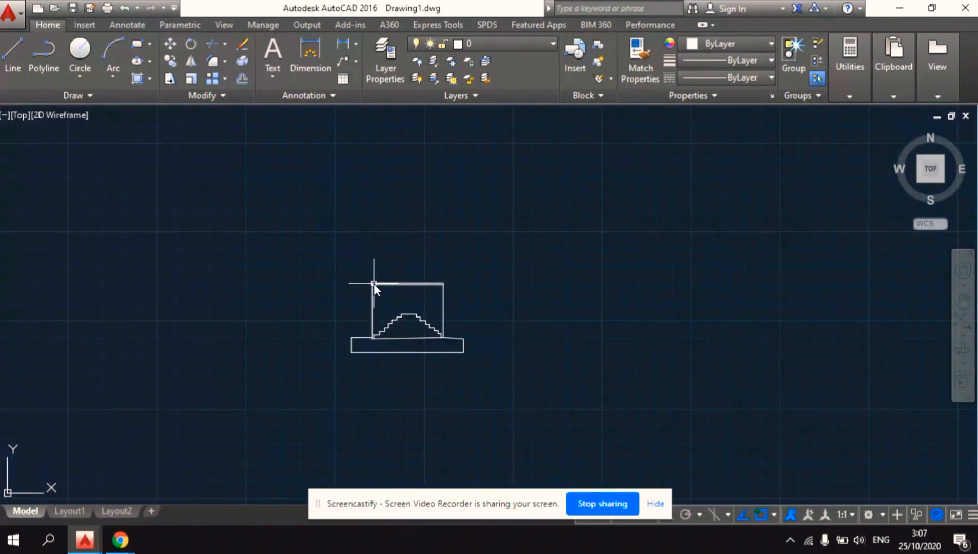
{"action": "type", "text": "l"}
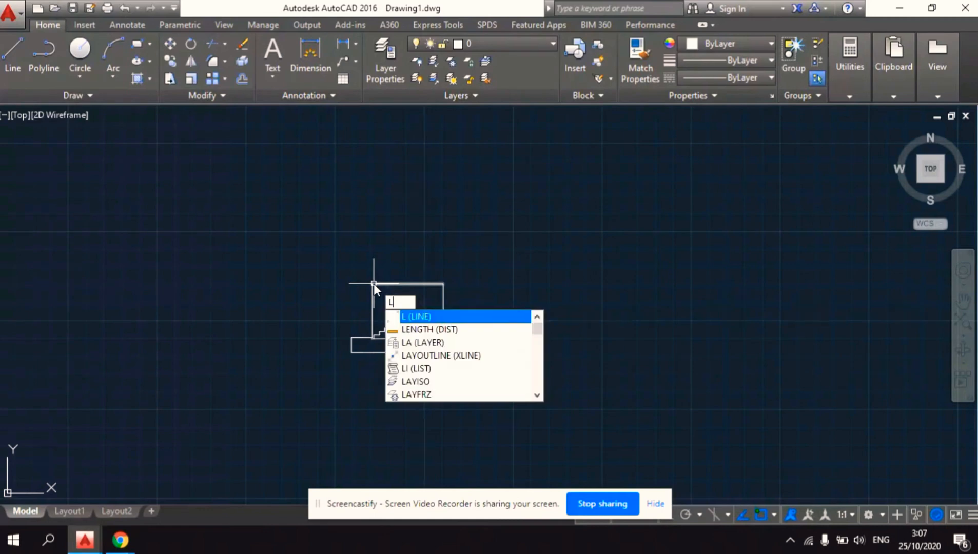
{"action": "key", "text": "BackSpace"}
{"action": "left_click", "coordinate": [374, 283]}
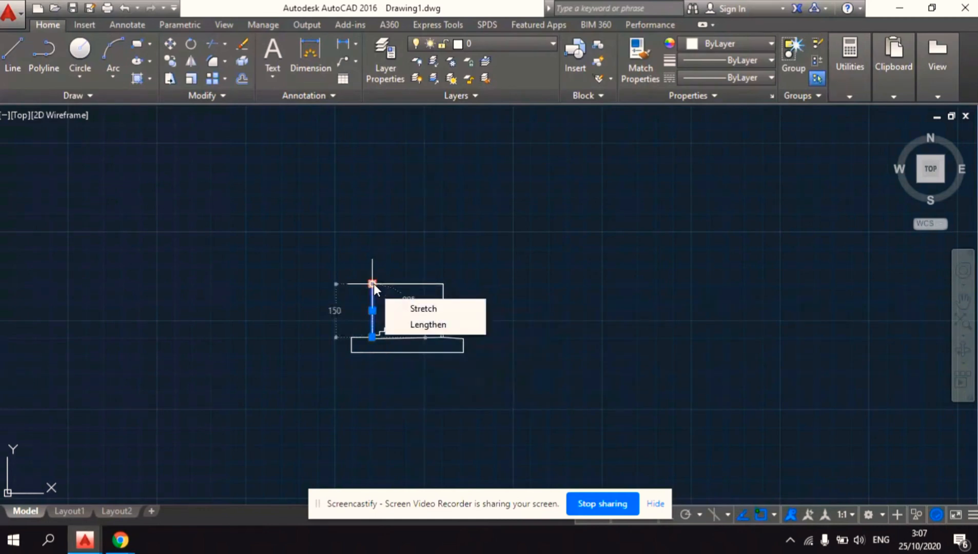
{"action": "key", "text": "Escape"}
{"action": "key", "text": "Escape"}
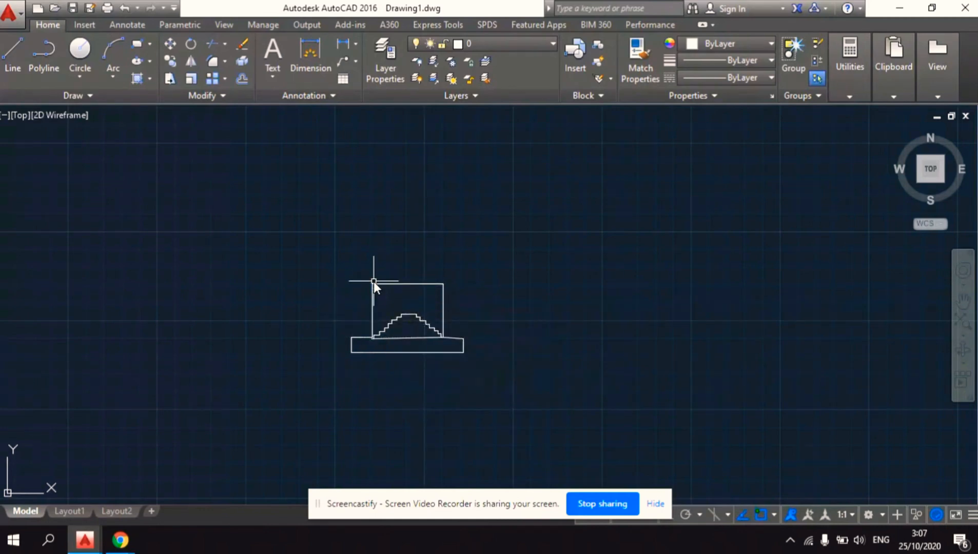
Draw connected lines from the rectangle's upper-left corner up, across, and down to its upper-right corner, forming a narrow band on top
{"action": "type", "text": "l"}
{"action": "key", "text": "Return"}
{"action": "left_click", "coordinate": [374, 283]}
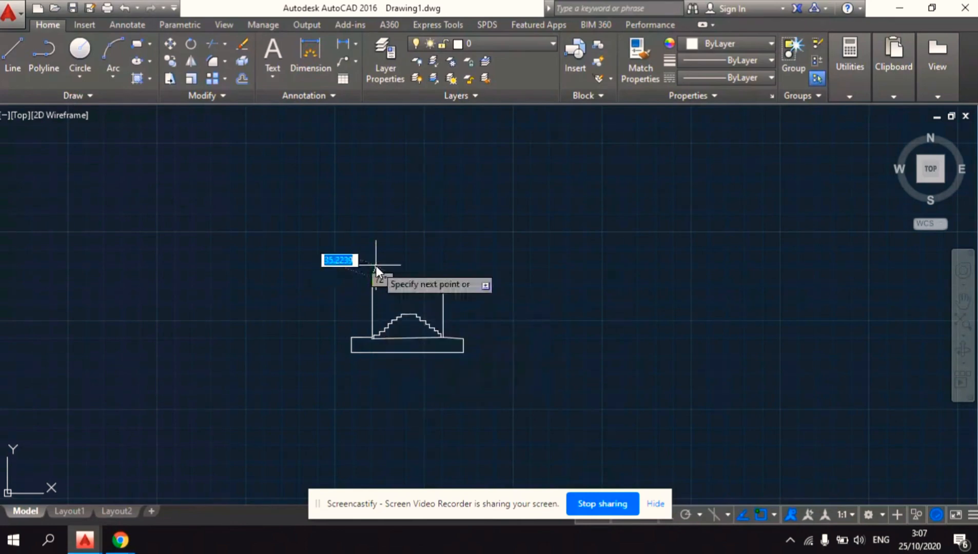
{"action": "left_click", "coordinate": [443, 283]}
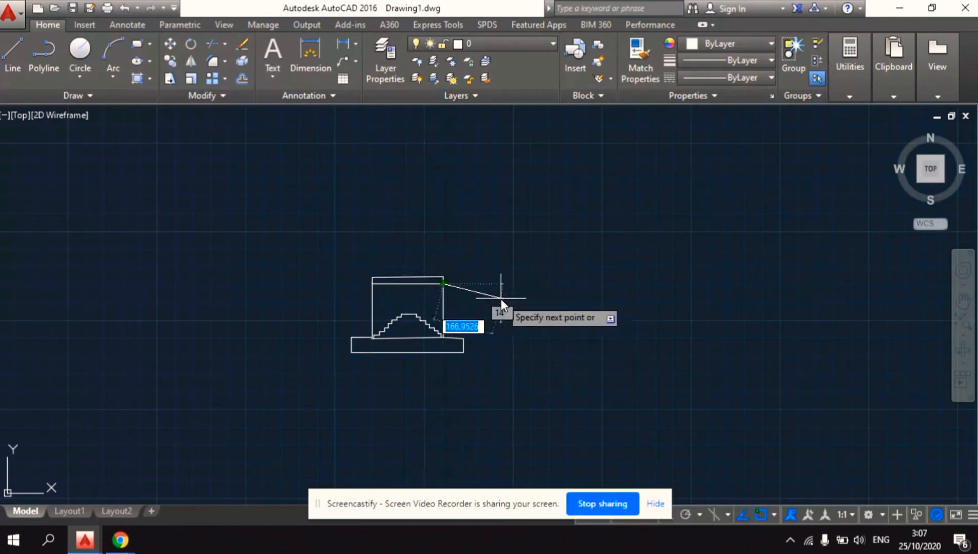
{"action": "right_click", "coordinate": [502, 299]}
{"action": "left_click", "coordinate": [517, 307]}
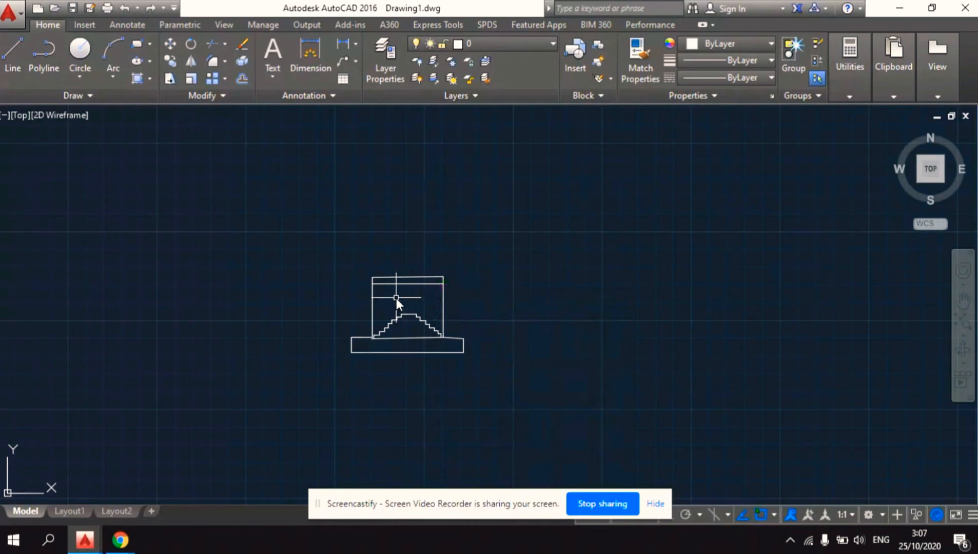
{"action": "scroll", "coordinate": [396, 298], "scroll_direction": "up", "scroll_amount": 5}
{"action": "scroll", "coordinate": [398, 298], "scroll_direction": "up", "scroll_amount": 2}
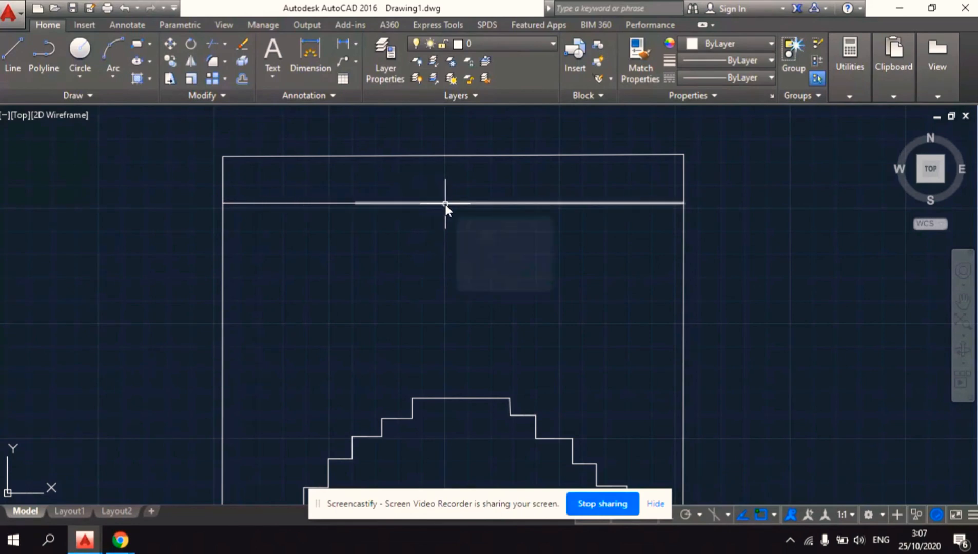
{"action": "type", "text": "l"}
{"action": "key", "text": "Return"}
{"action": "left_click", "coordinate": [423, 196]}
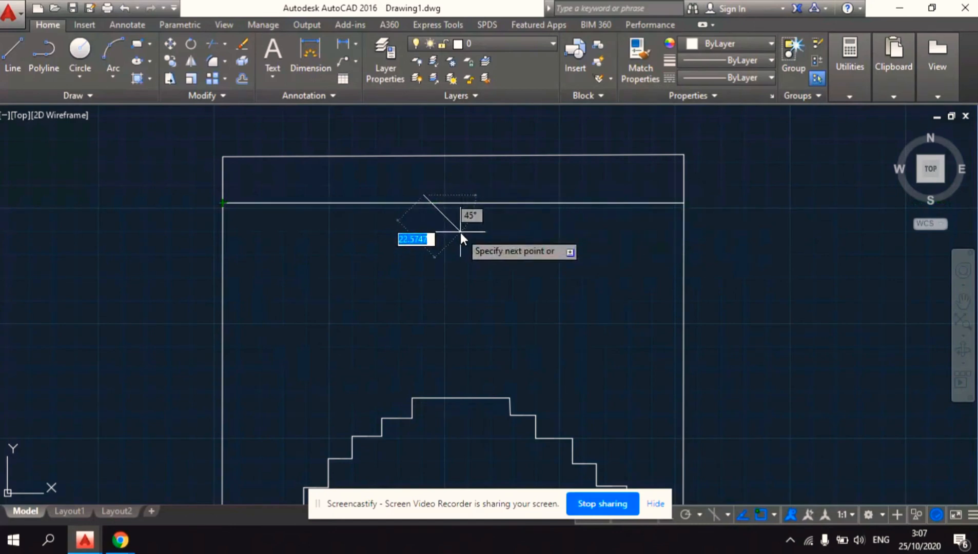
{"action": "key", "text": "Escape"}
{"action": "key", "text": "Return"}
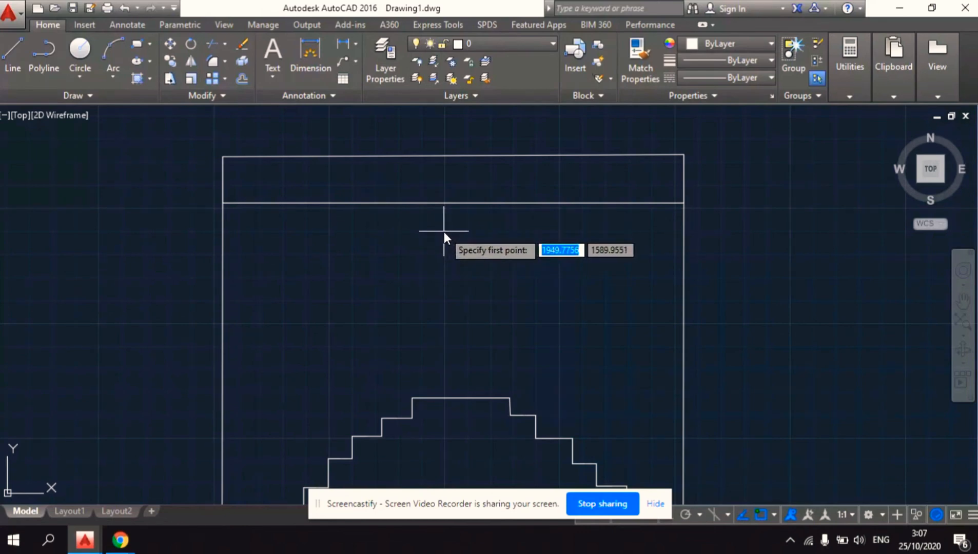
Draw three connected lines forming an open-bottomed box across the middle of the band's lower edge, its right side about 17.5 units long
{"action": "type", "text": "L"}
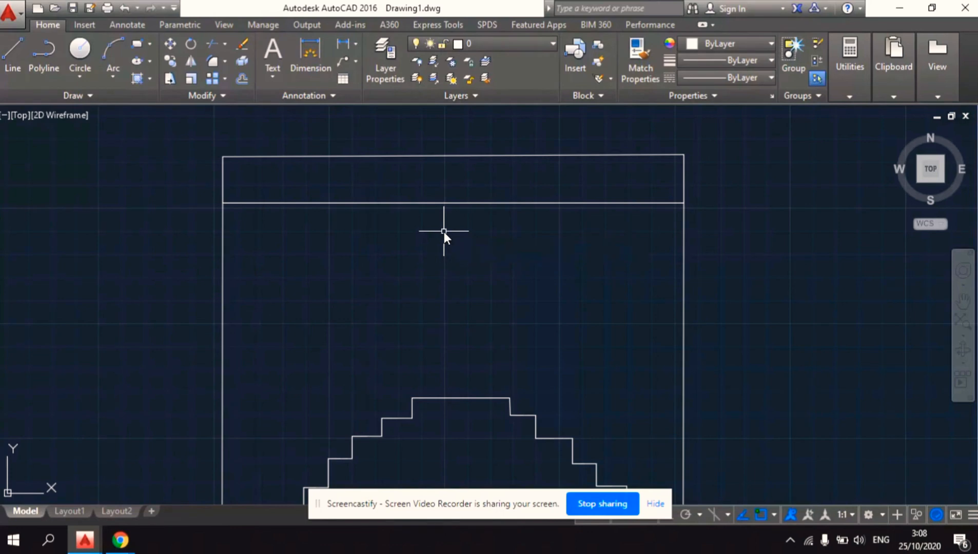
{"action": "key", "text": "Return"}
{"action": "left_click", "coordinate": [444, 231]}
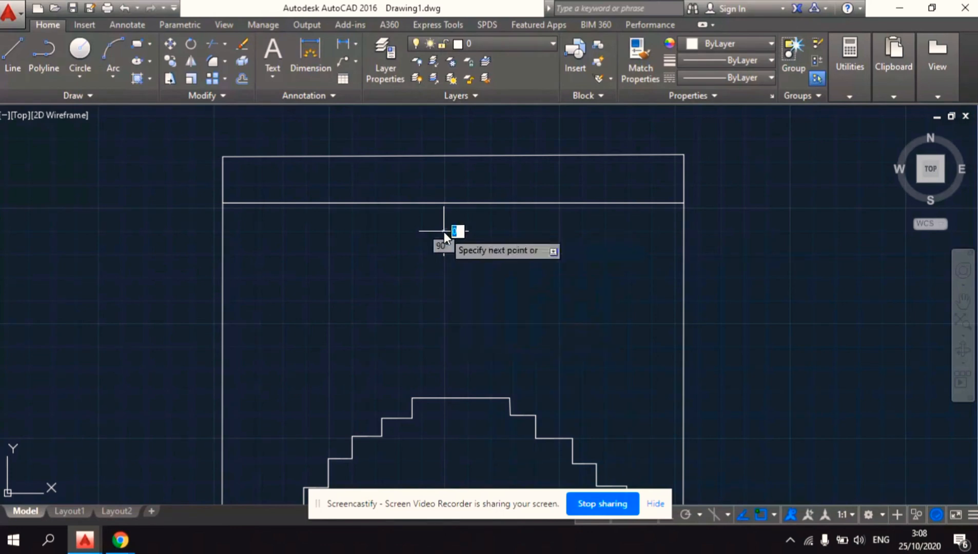
{"action": "left_click", "coordinate": [444, 185]}
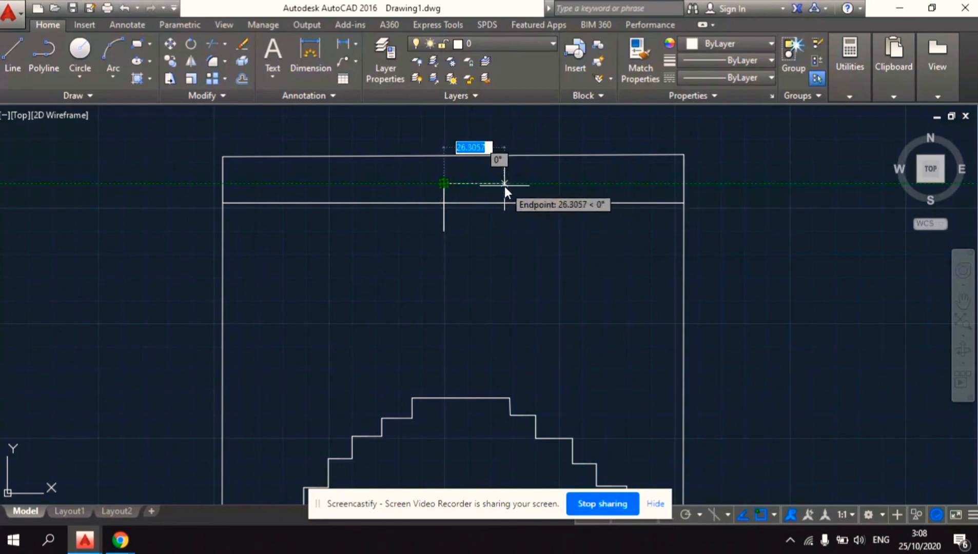
{"action": "left_click", "coordinate": [489, 184]}
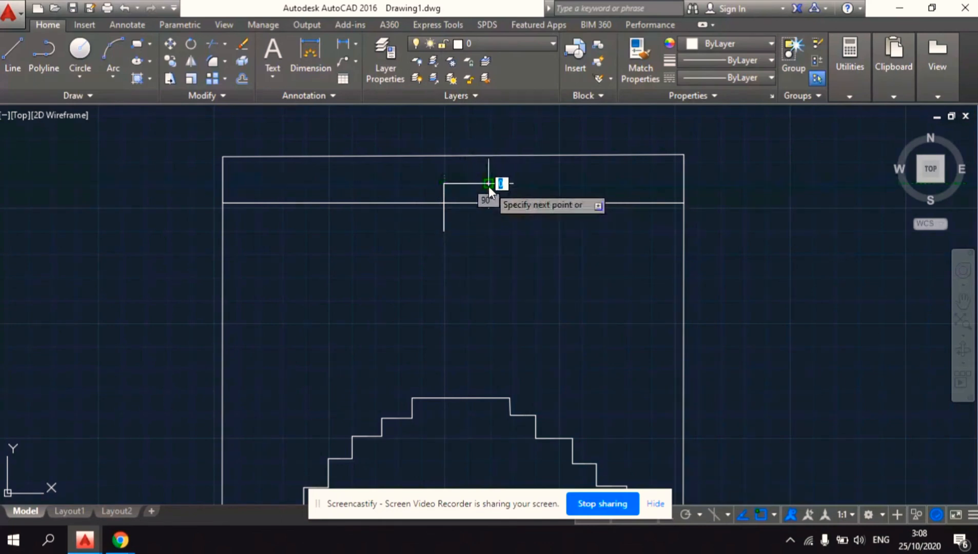
{"action": "left_click", "coordinate": [488, 223]}
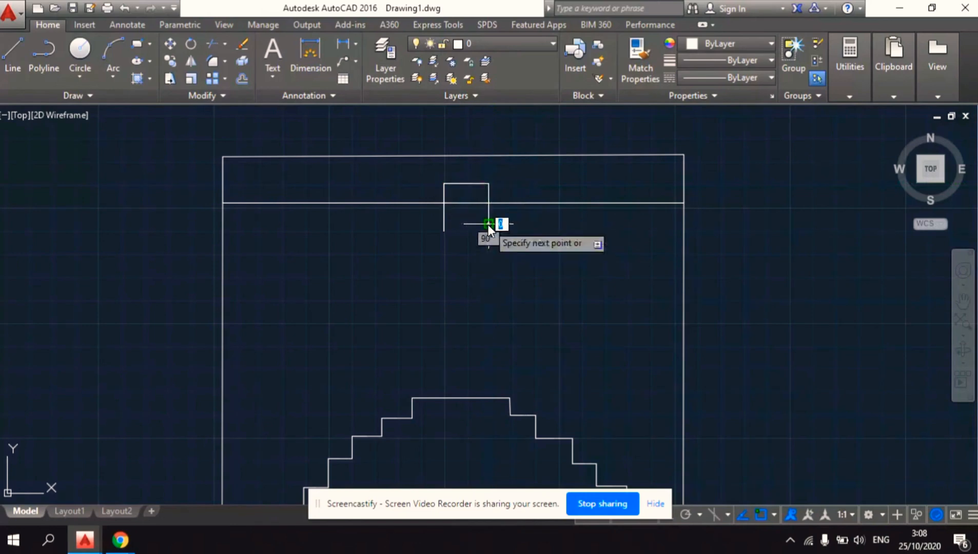
{"action": "right_click", "coordinate": [489, 224]}
{"action": "left_click", "coordinate": [506, 229]}
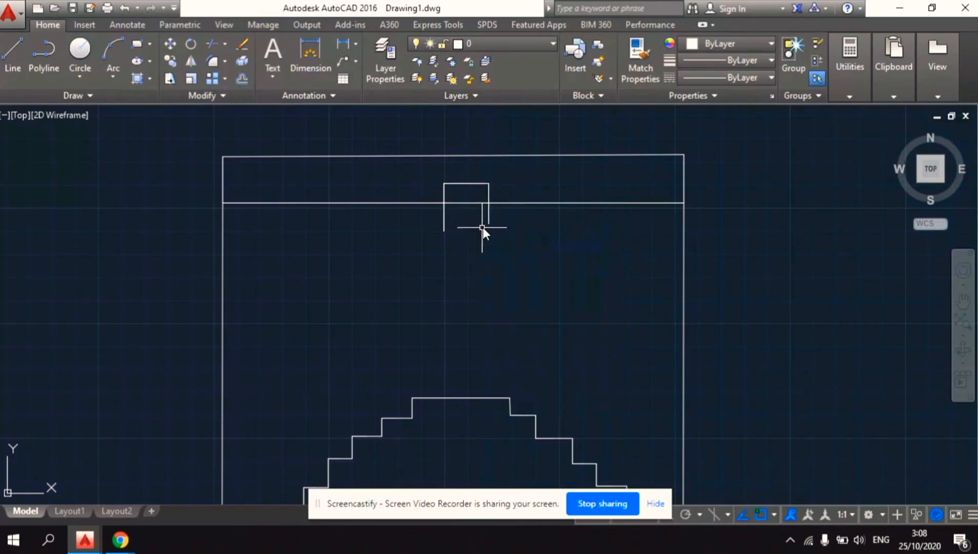
Shorten both sides of the small open box so their lower ends meet the band's lower edge
{"action": "left_click", "coordinate": [489, 217]}
{"action": "left_click", "coordinate": [488, 224]}
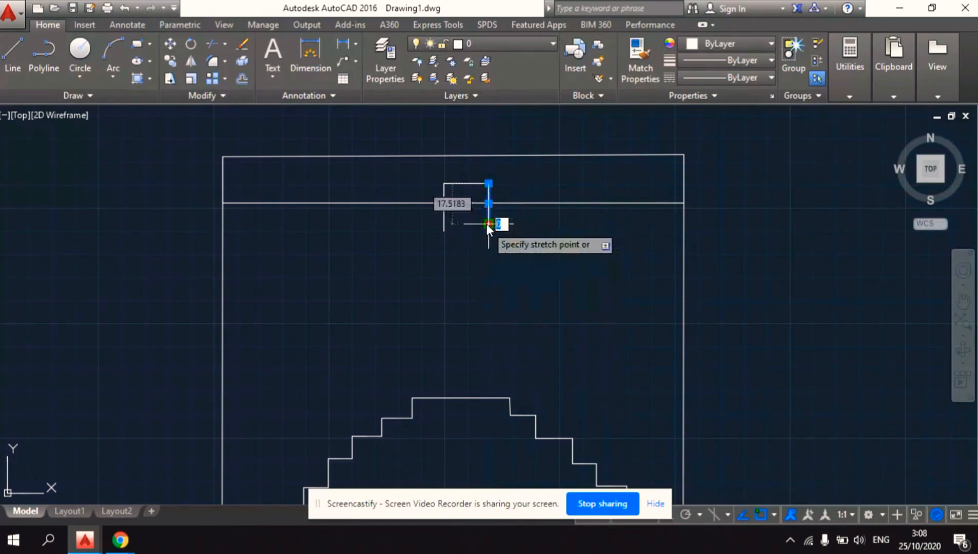
{"action": "left_click", "coordinate": [491, 205]}
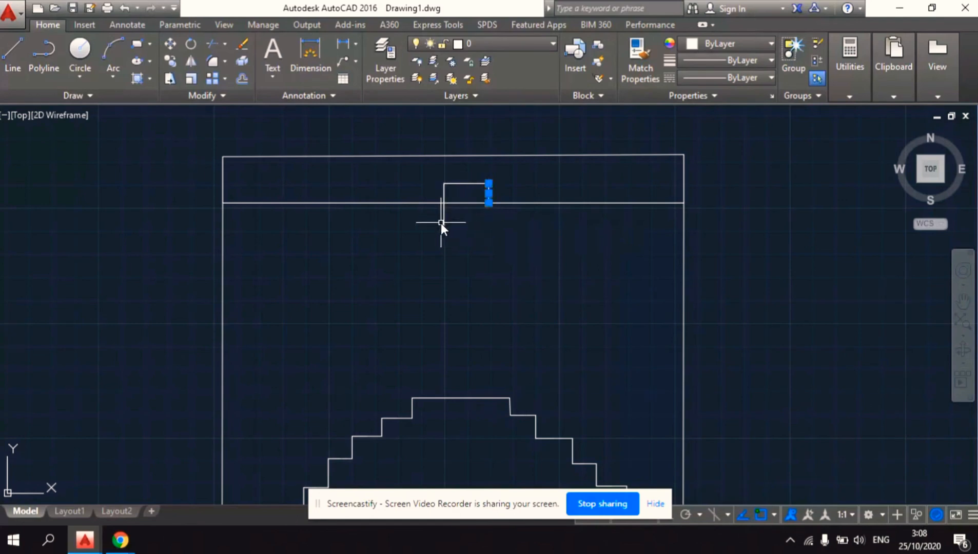
{"action": "left_click", "coordinate": [442, 222]}
{"action": "left_click", "coordinate": [444, 229]}
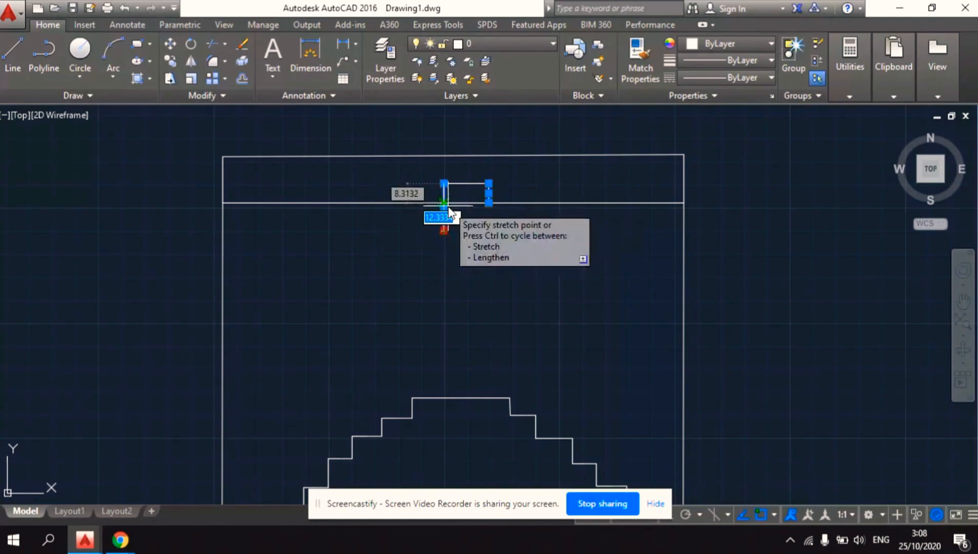
{"action": "left_click", "coordinate": [446, 209]}
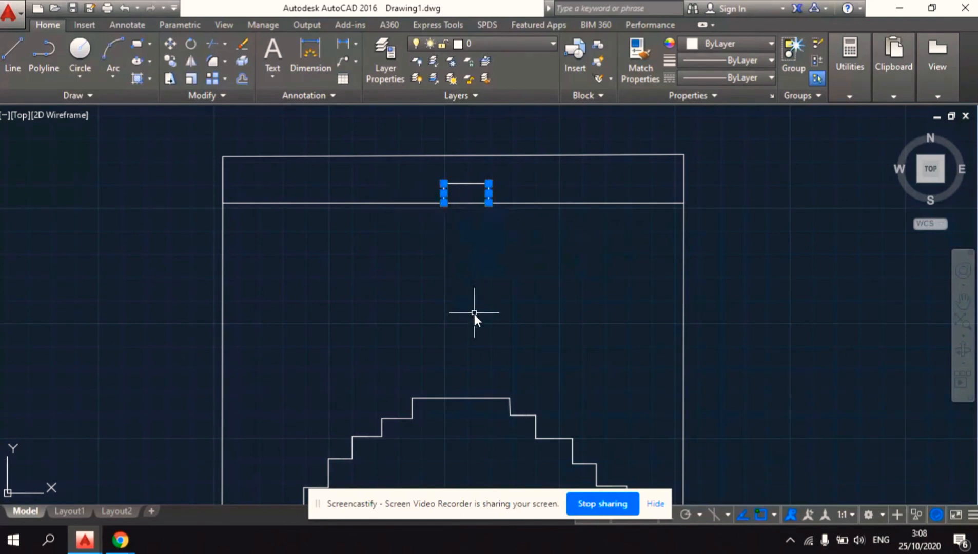
{"action": "key", "text": "Escape"}
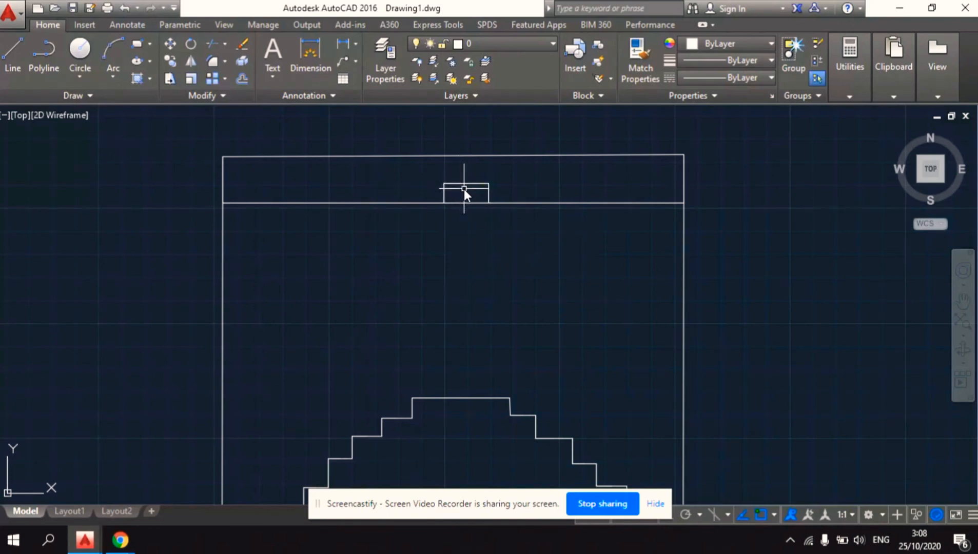
{"action": "type", "text": "l"}
{"action": "key", "text": "Return"}
{"action": "left_click", "coordinate": [464, 189]}
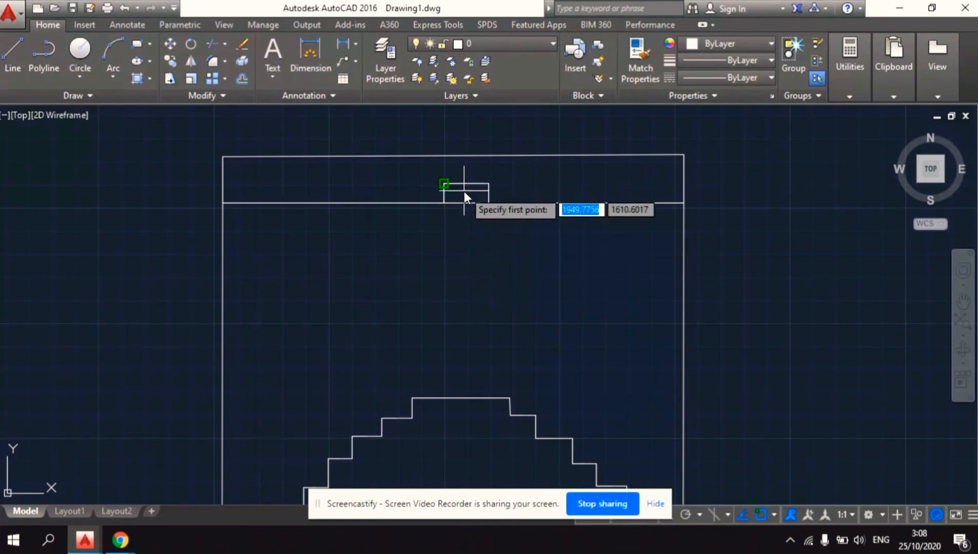
{"action": "key", "text": "Escape"}
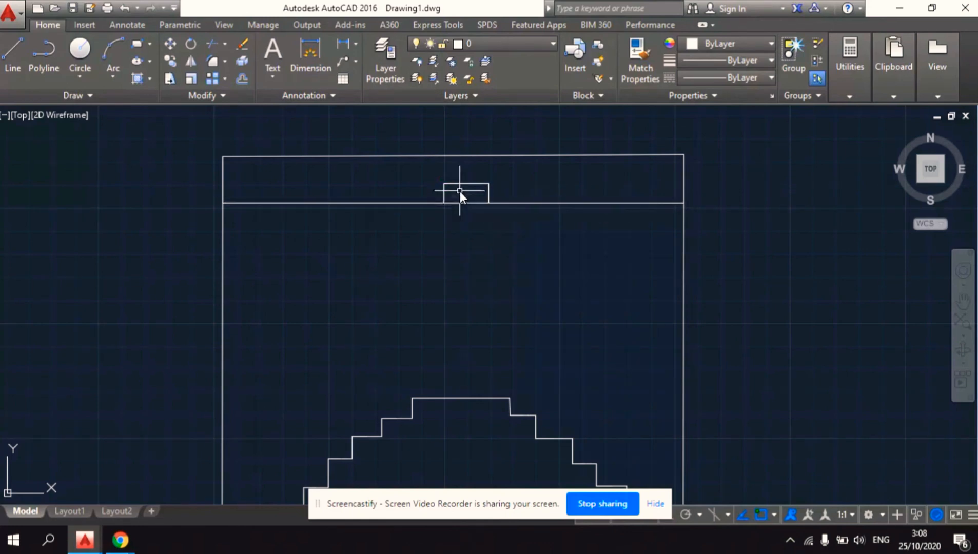
Start a line just below the small box, under the band's lower edge
{"action": "type", "text": "L"}
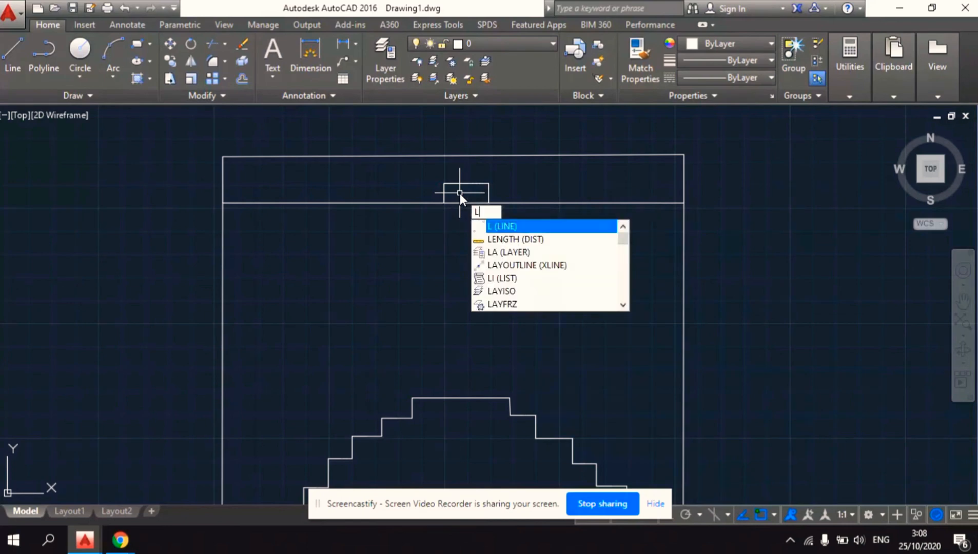
{"action": "key", "text": "Return"}
{"action": "left_click", "coordinate": [460, 213]}
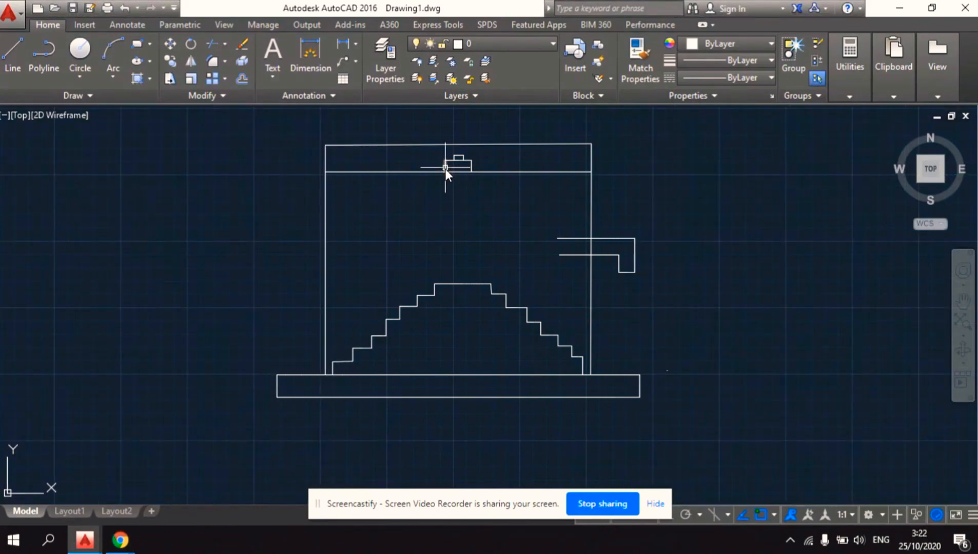
Copy the small stacked boxes from the band's lower edge to sit on top of the band's upper edge
{"action": "mouse_move", "coordinate": [445, 169]}
{"action": "scroll", "coordinate": [450, 169], "scroll_direction": "up", "scroll_amount": 2}
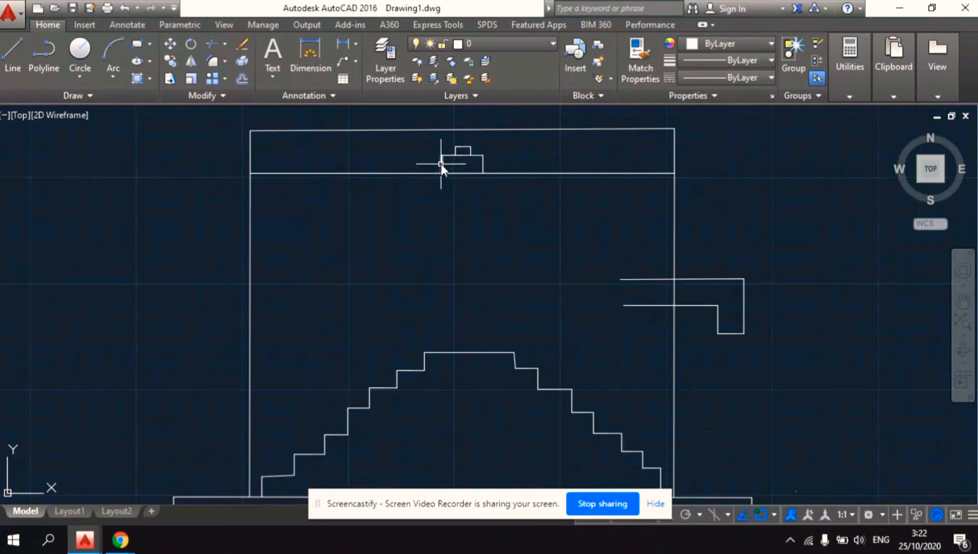
{"action": "left_click", "coordinate": [442, 164]}
{"action": "left_click", "coordinate": [483, 166]}
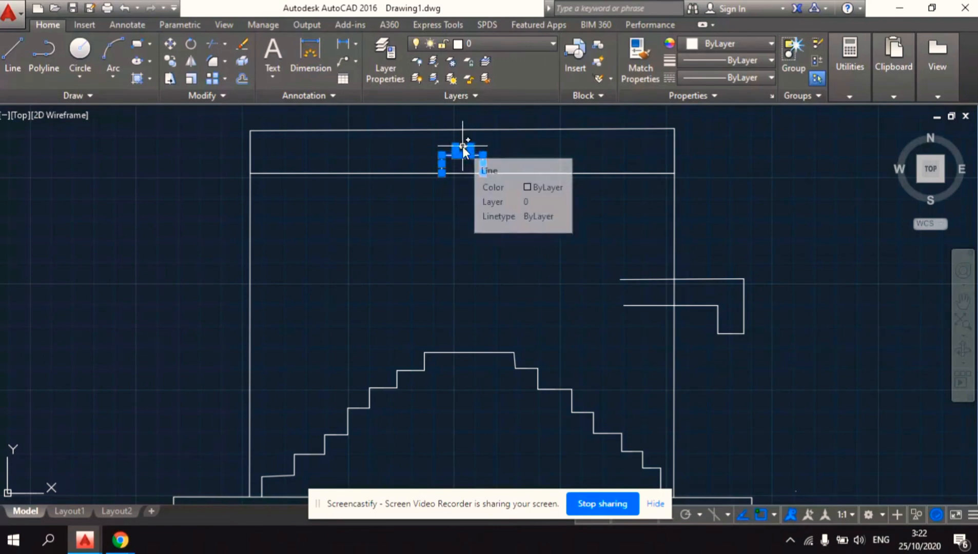
{"action": "scroll", "coordinate": [457, 173], "scroll_direction": "down", "scroll_amount": 2}
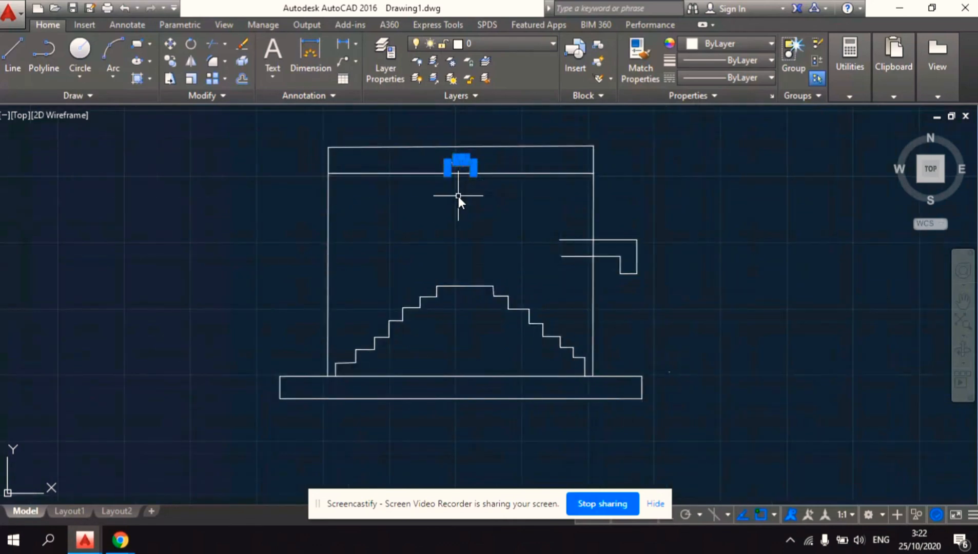
{"action": "right_click", "coordinate": [458, 197]}
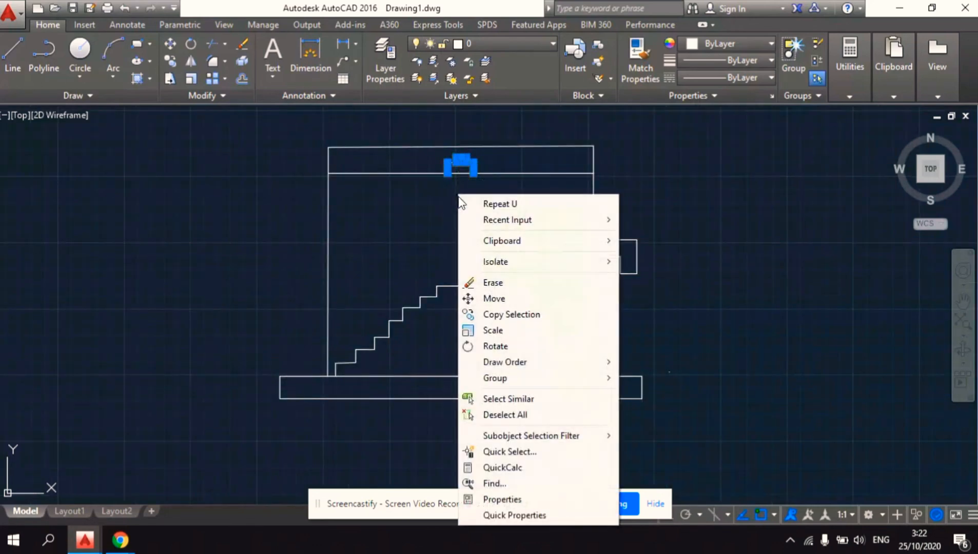
{"action": "left_click", "coordinate": [485, 314]}
{"action": "left_click", "coordinate": [203, 240]}
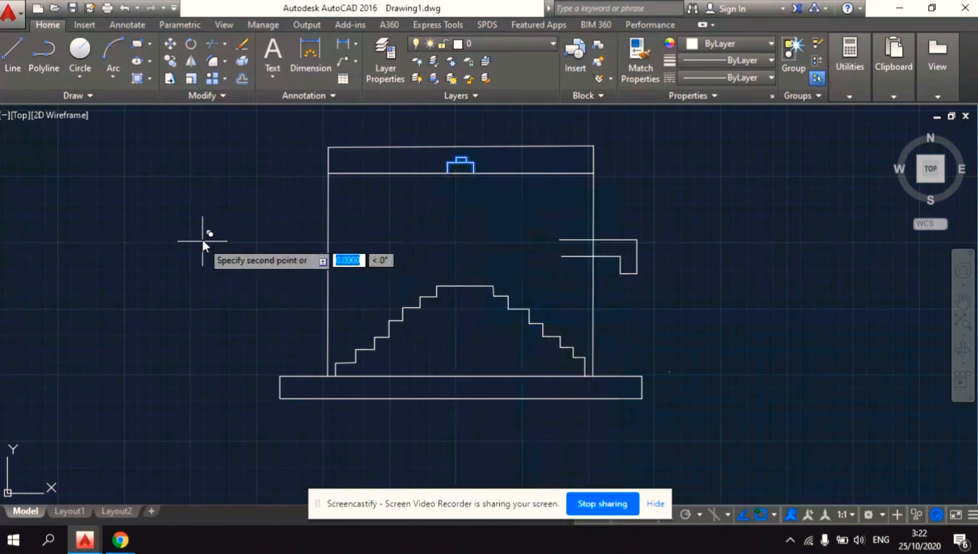
{"action": "left_click", "coordinate": [203, 211]}
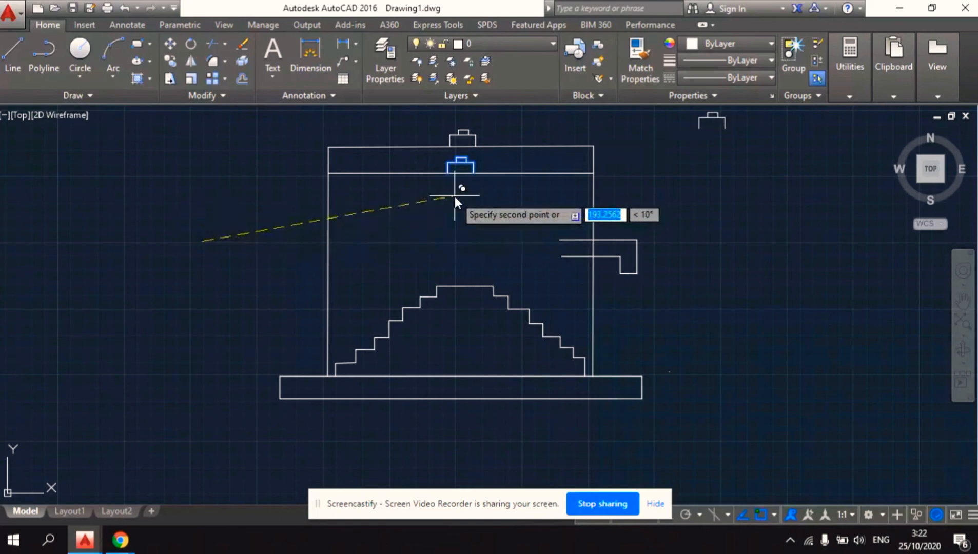
{"action": "right_click", "coordinate": [333, 294]}
{"action": "left_click", "coordinate": [345, 304]}
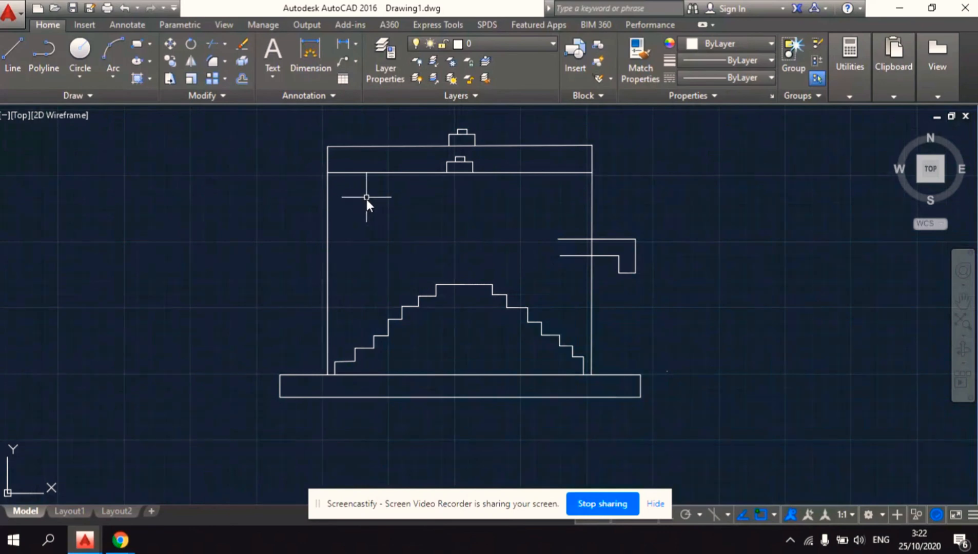
Hatch the wall area around the staircase and the base rectangle with the AR-CONC pattern
{"action": "type", "text": "H"}
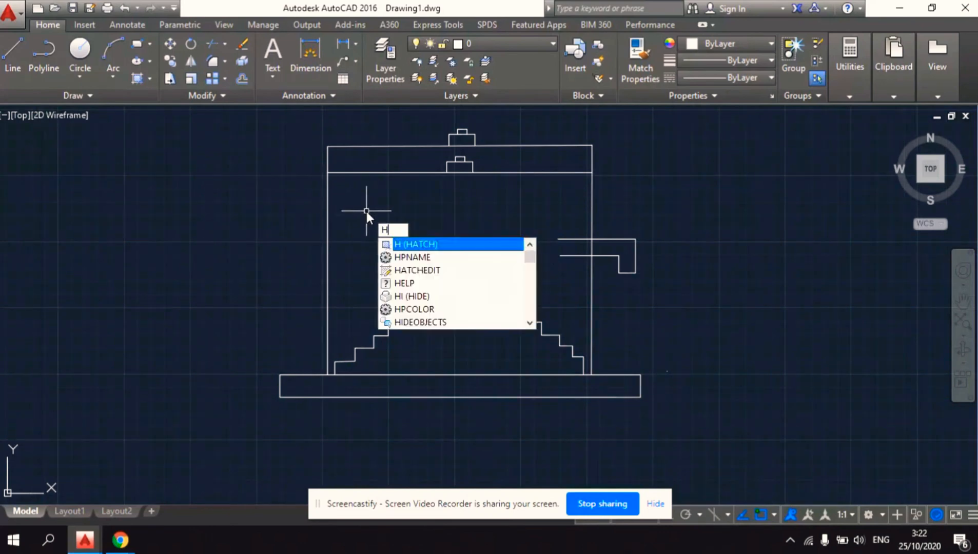
{"action": "key", "text": "Return"}
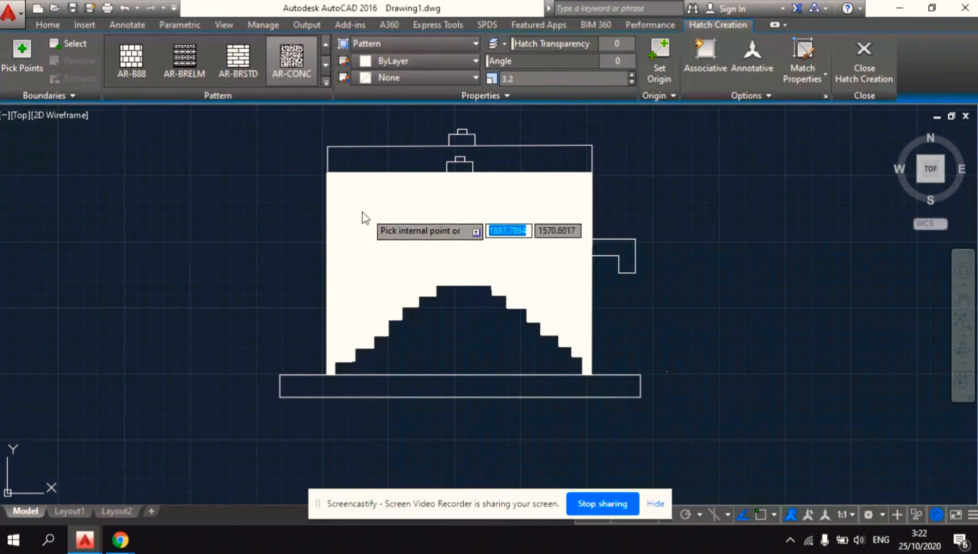
{"action": "left_click", "coordinate": [362, 211]}
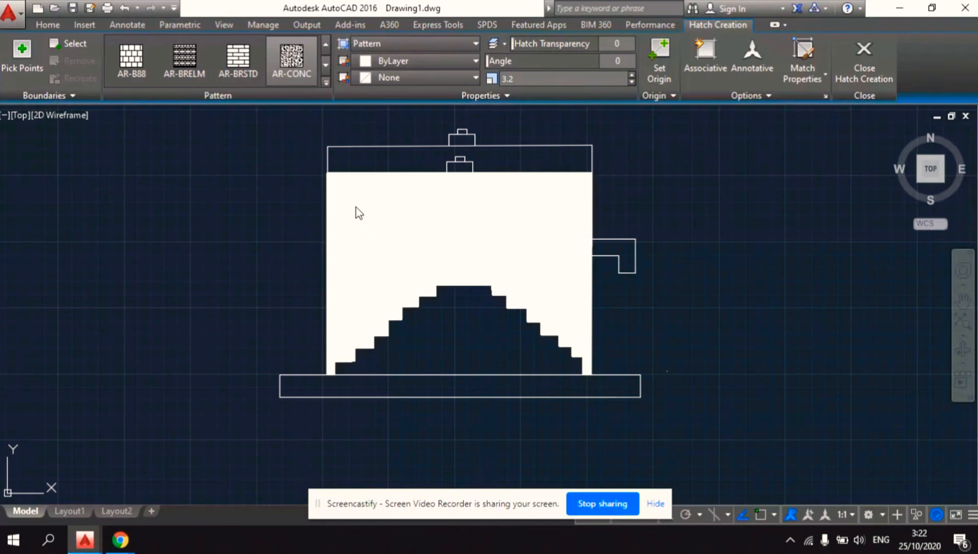
{"action": "left_click", "coordinate": [321, 389]}
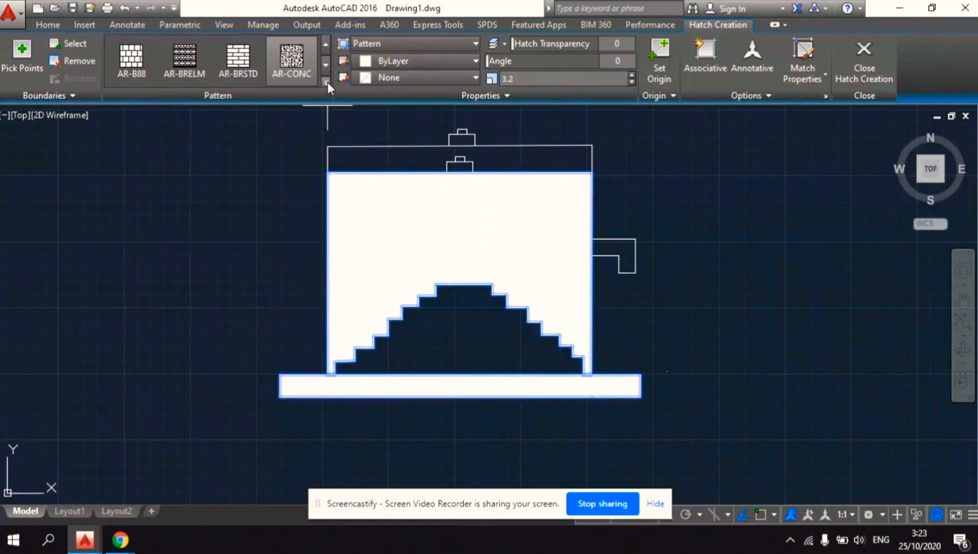
{"action": "left_click", "coordinate": [292, 62]}
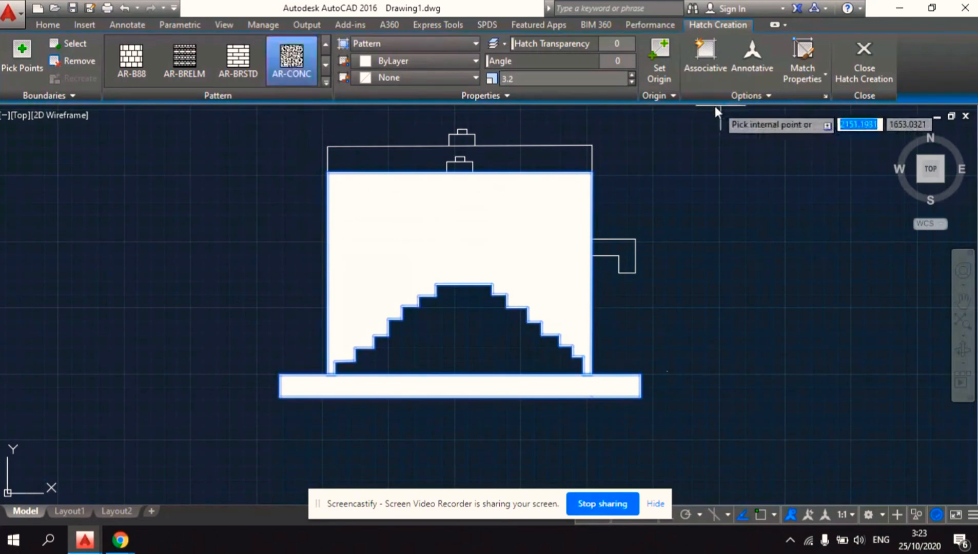
Try larger scales for the AR-CONC hatch, ending at 6.4
{"action": "left_click", "coordinate": [633, 78]}
{"action": "left_click", "coordinate": [633, 78]}
{"action": "left_click", "coordinate": [634, 78]}
{"action": "left_click", "coordinate": [633, 78]}
{"action": "left_click", "coordinate": [633, 78]}
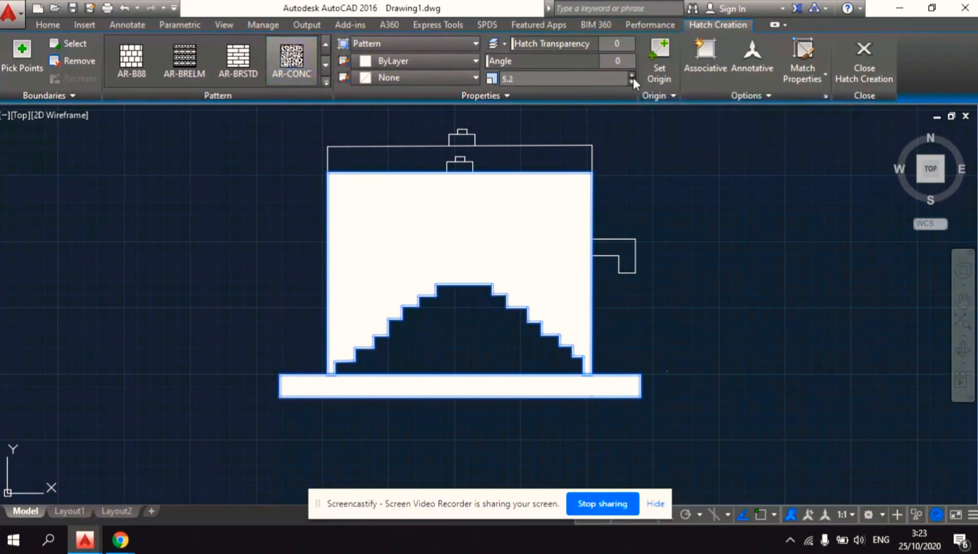
{"action": "left_click", "coordinate": [632, 75]}
{"action": "left_click", "coordinate": [632, 75]}
{"action": "left_click", "coordinate": [632, 75]}
{"action": "left_click", "coordinate": [632, 74]}
{"action": "left_click", "coordinate": [632, 74]}
{"action": "left_click", "coordinate": [632, 74]}
{"action": "left_click", "coordinate": [631, 82]}
{"action": "left_click", "coordinate": [632, 81]}
{"action": "left_click", "coordinate": [632, 81]}
{"action": "left_click", "coordinate": [632, 81]}
{"action": "left_click", "coordinate": [632, 81]}
{"action": "left_click", "coordinate": [632, 81]}
{"action": "right_click", "coordinate": [632, 81]}
Set the hatch scale to 0.8, pick inside the base rectangle again and finish the hatch
{"action": "left_click", "coordinate": [621, 80]}
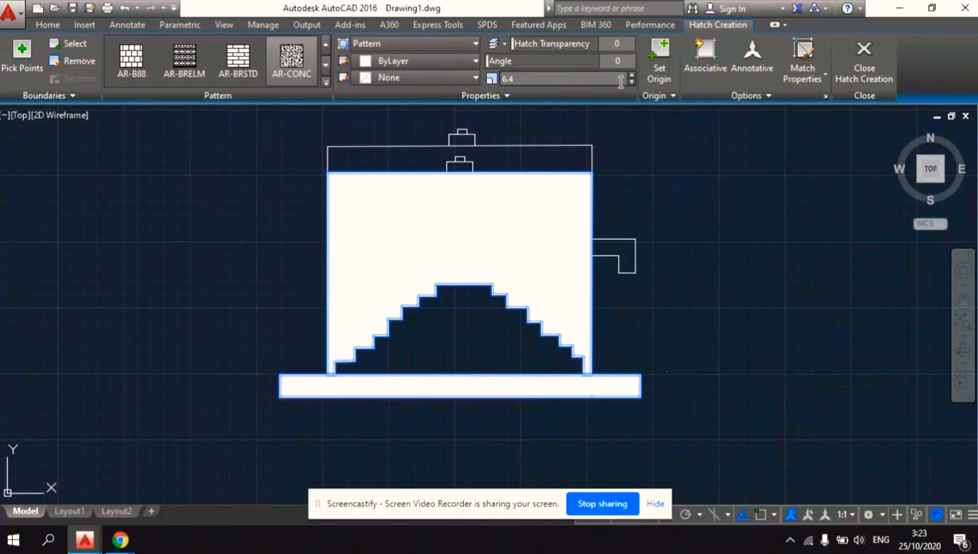
{"action": "type", "text": "0"}
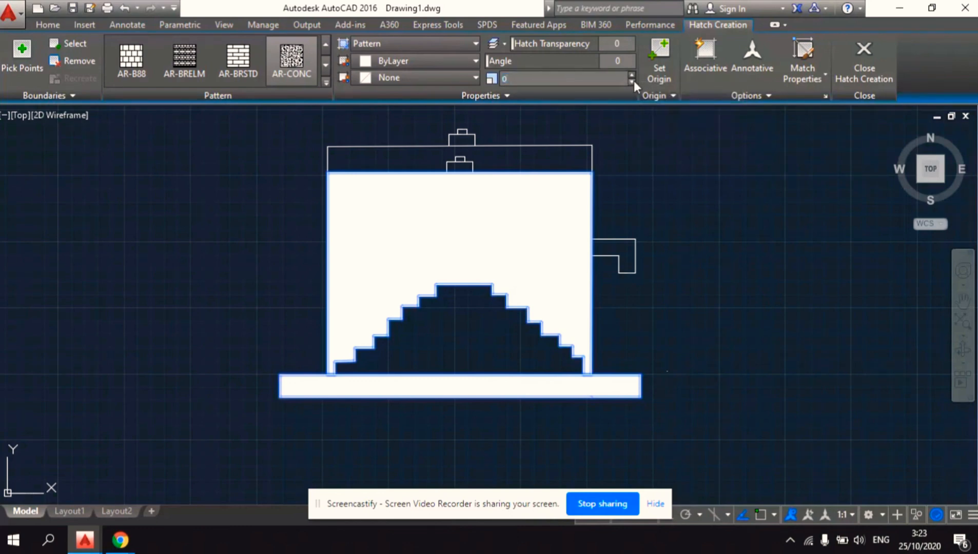
{"action": "type", "text": ".8"}
{"action": "left_click", "coordinate": [645, 148]}
{"action": "left_click", "coordinate": [611, 284]}
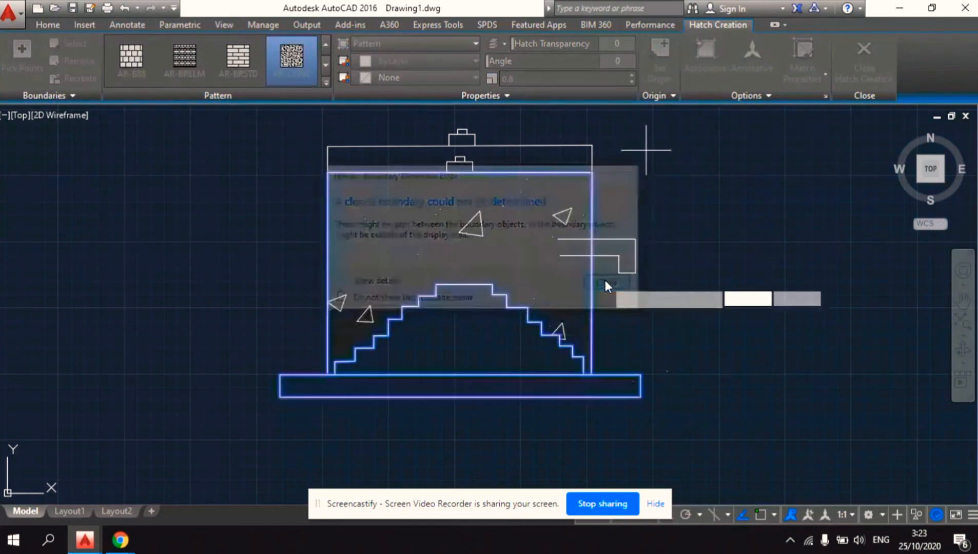
{"action": "left_click", "coordinate": [417, 384]}
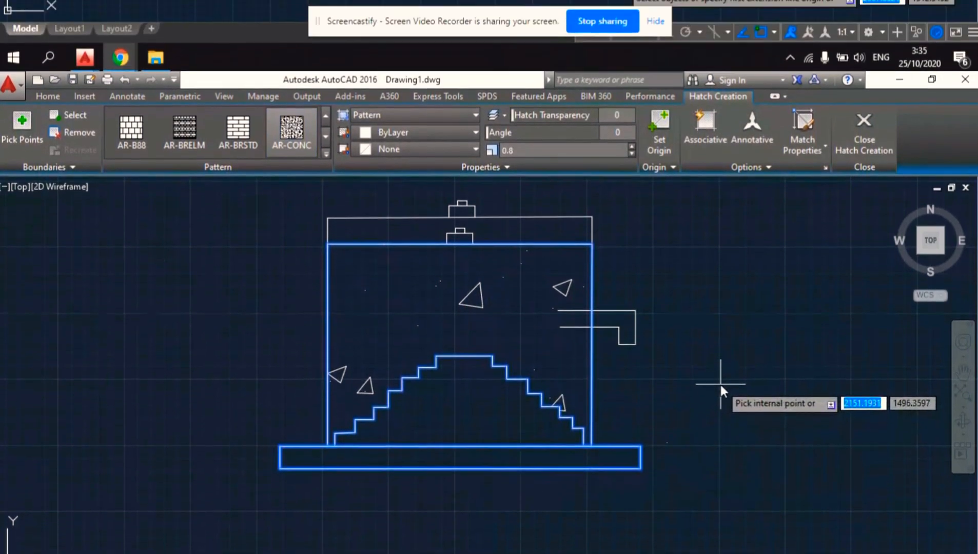
{"action": "right_click", "coordinate": [720, 385]}
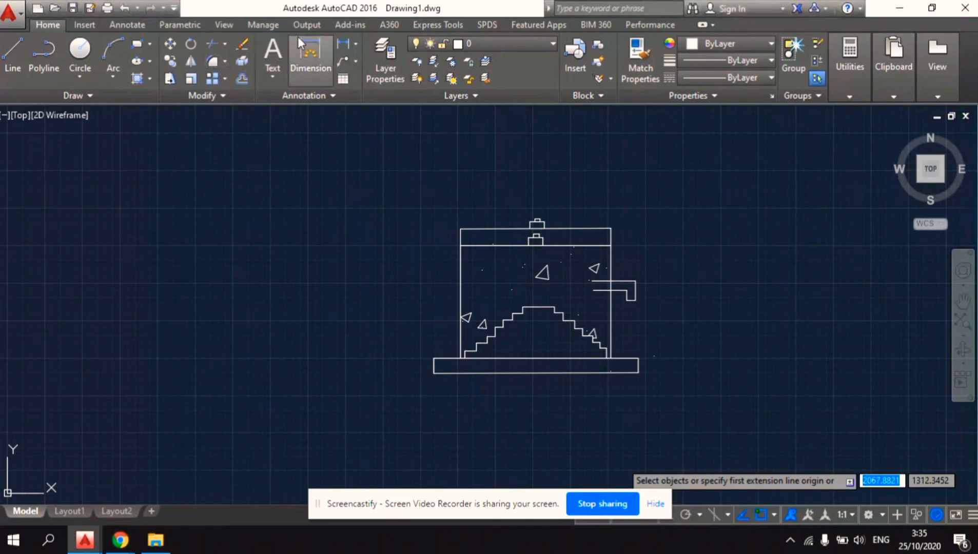
Dimension the height of the base rectangle at its left end, with the dimension line just outside it
{"action": "left_click", "coordinate": [437, 373]}
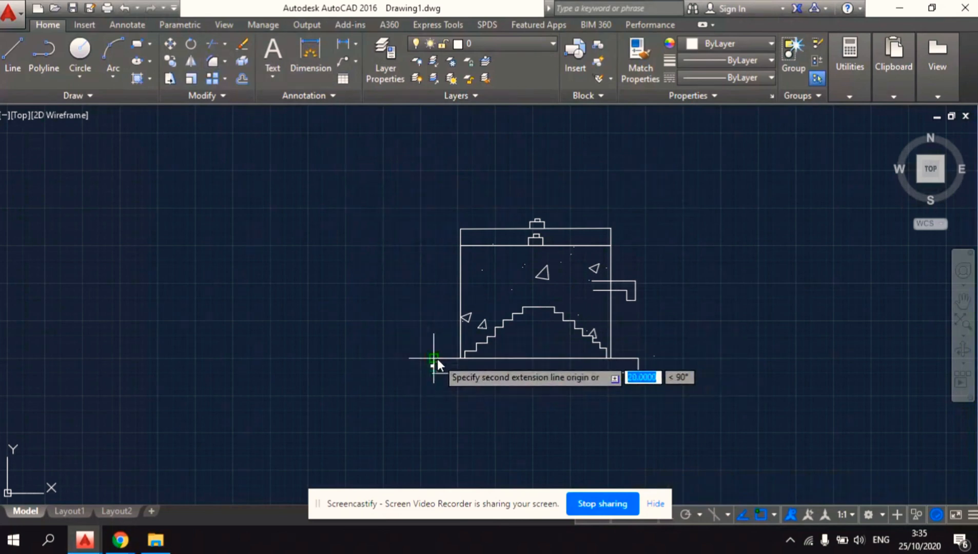
{"action": "left_click", "coordinate": [437, 359]}
{"action": "left_click", "coordinate": [418, 360]}
{"action": "key", "text": "Return"}
{"action": "scroll", "coordinate": [419, 360], "scroll_direction": "up", "scroll_amount": 6}
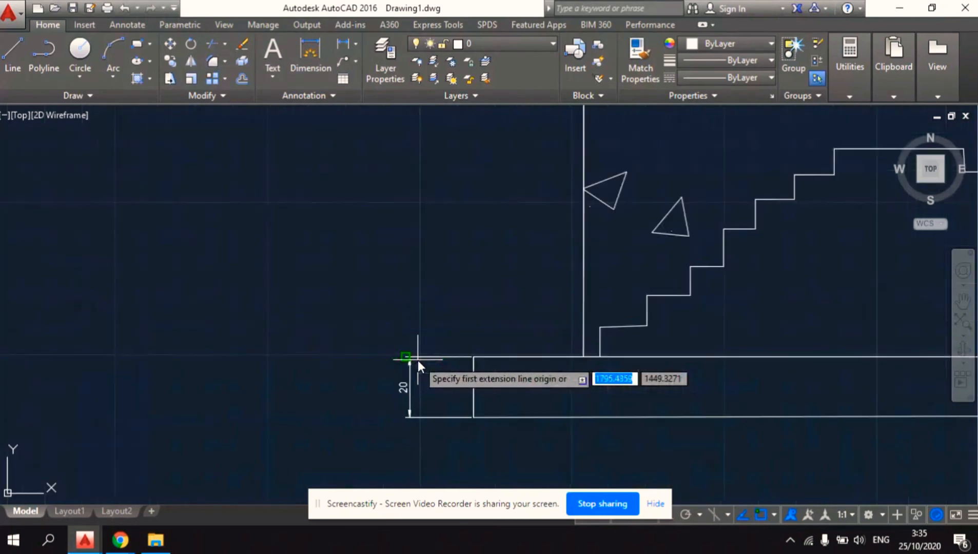
{"action": "scroll", "coordinate": [565, 322], "scroll_direction": "down", "scroll_amount": 2}
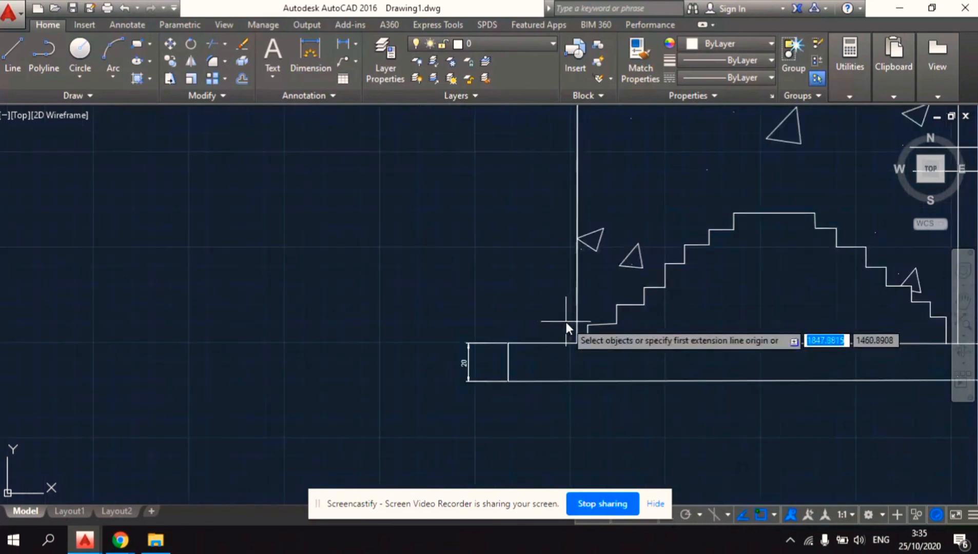
Dimension the wall's height along its left side, from the base's upper edge to the band's lower edge
{"action": "scroll", "coordinate": [566, 322], "scroll_direction": "down", "scroll_amount": 4}
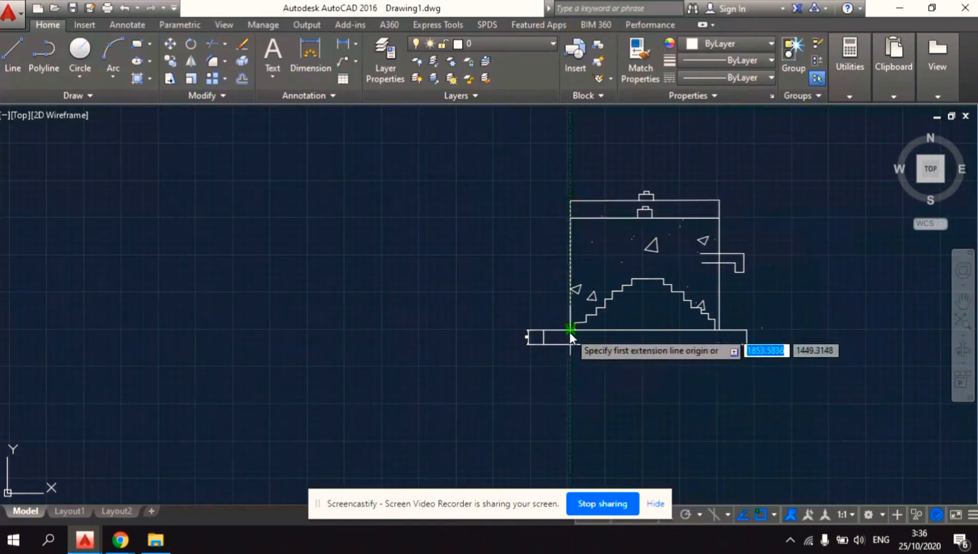
{"action": "left_click", "coordinate": [569, 332]}
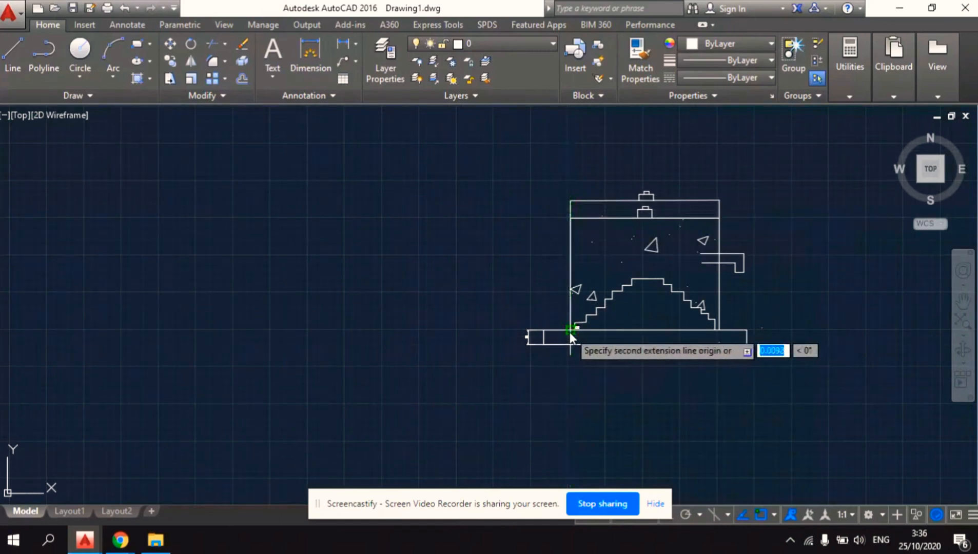
{"action": "left_click", "coordinate": [572, 219]}
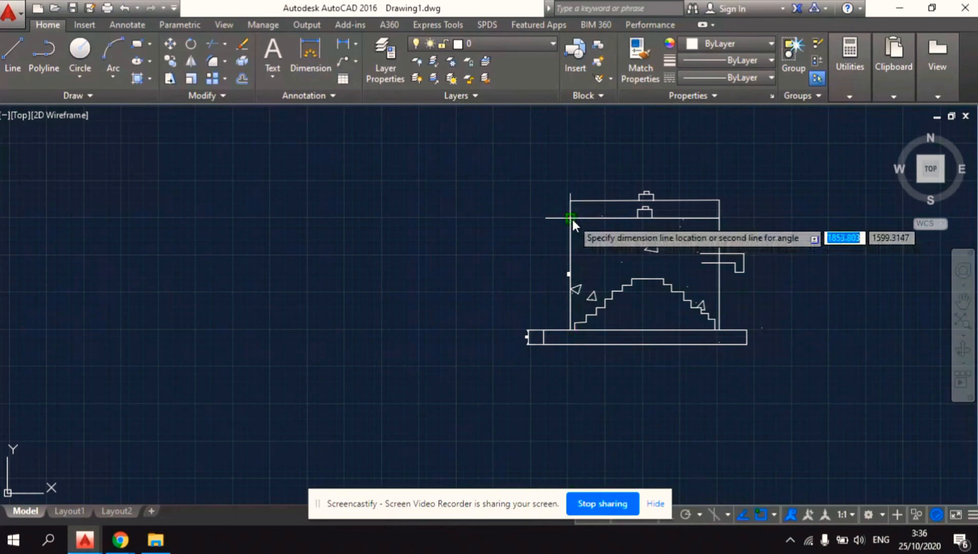
{"action": "left_click", "coordinate": [524, 227]}
{"action": "scroll", "coordinate": [527, 229], "scroll_direction": "up", "scroll_amount": 5}
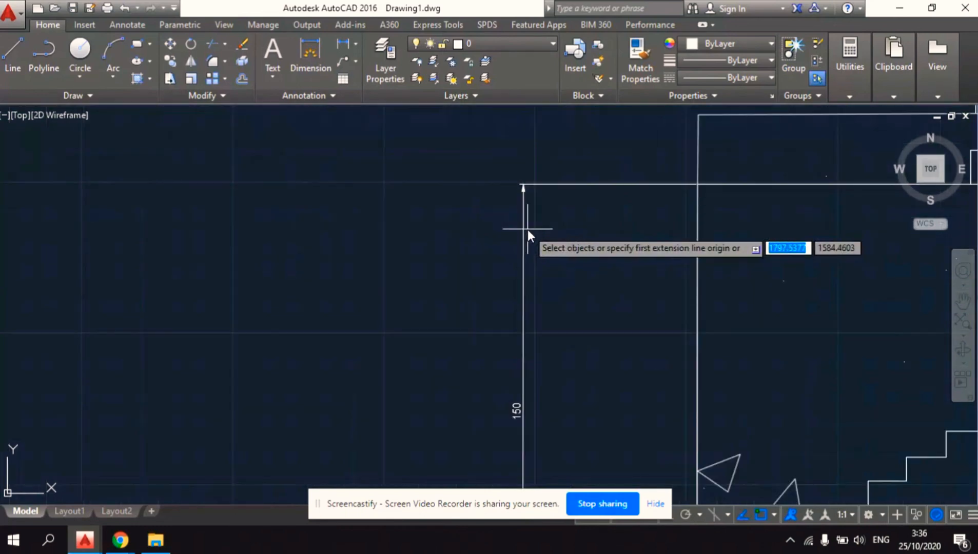
{"action": "scroll", "coordinate": [527, 230], "scroll_direction": "down", "scroll_amount": 4}
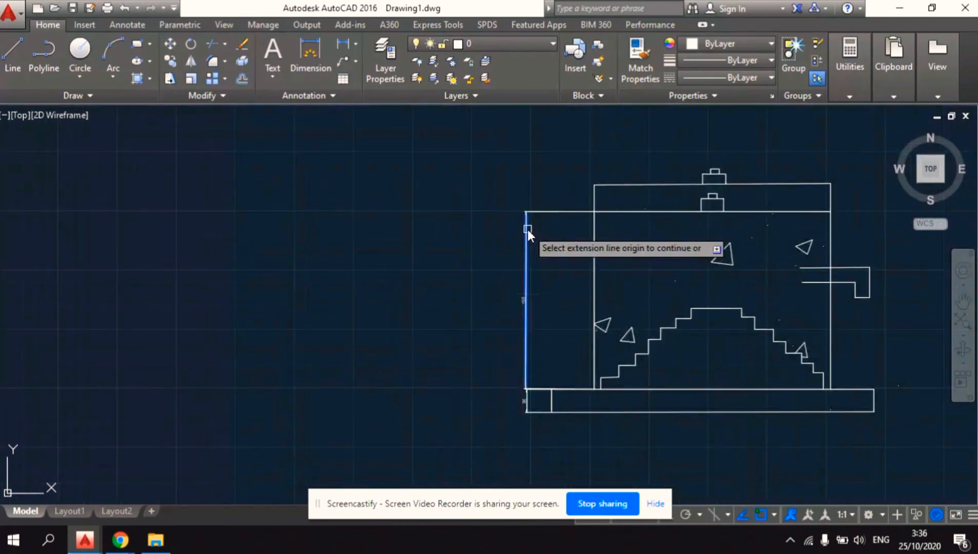
{"action": "right_click", "coordinate": [527, 229]}
{"action": "left_click", "coordinate": [536, 236]}
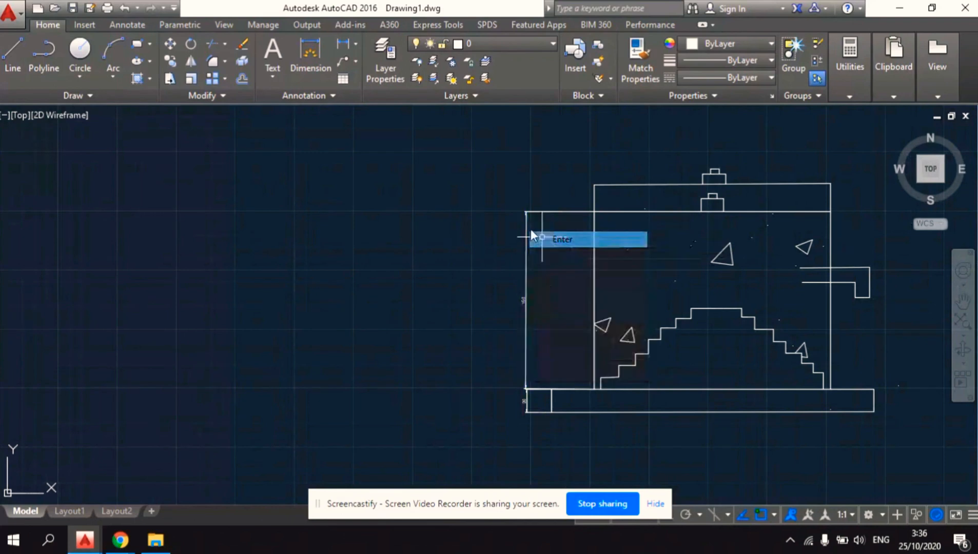
Dimension the wall's width between its two upper corners, placing the dimension line above the stacked boxes
{"action": "left_click", "coordinate": [310, 61]}
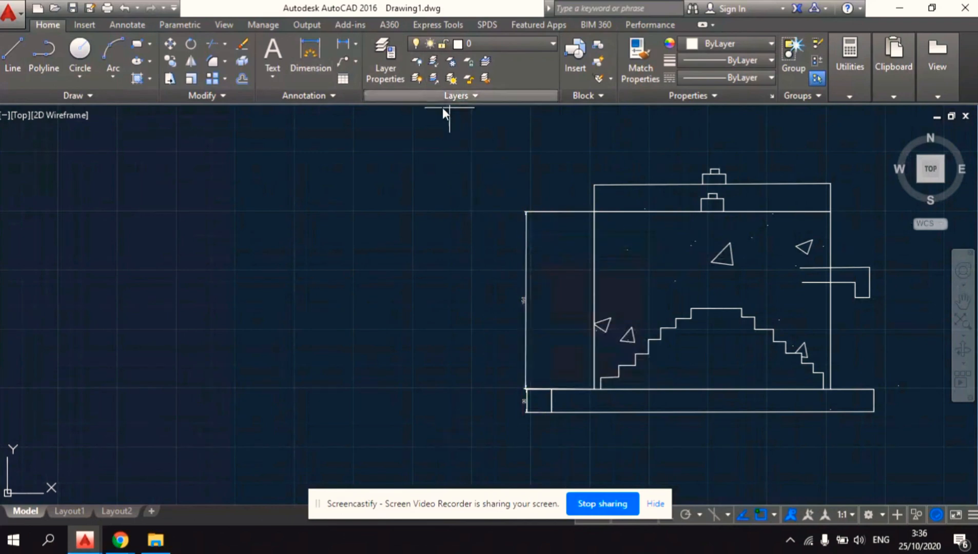
{"action": "left_click", "coordinate": [595, 214]}
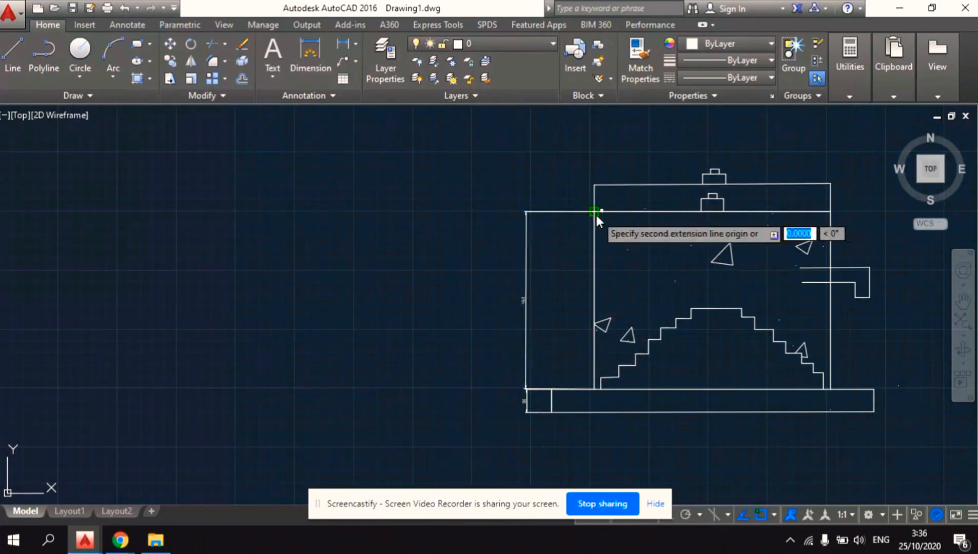
{"action": "left_click", "coordinate": [830, 212]}
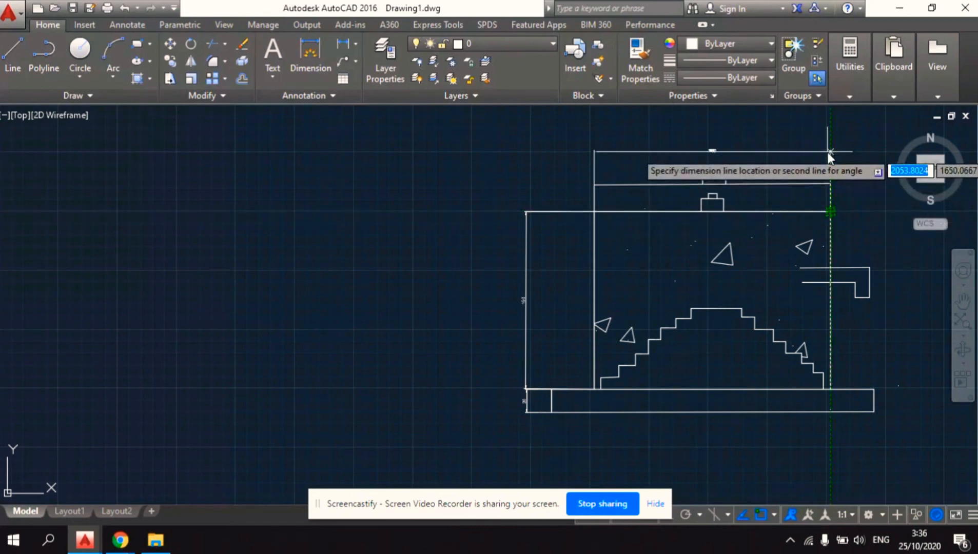
{"action": "scroll", "coordinate": [828, 152], "scroll_direction": "up", "scroll_amount": 2}
{"action": "left_click", "coordinate": [828, 152]}
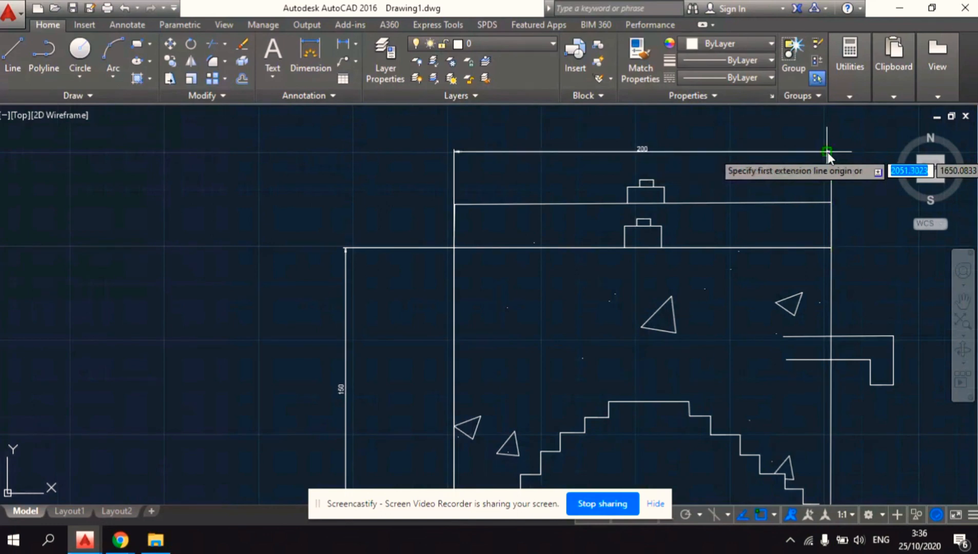
{"action": "scroll", "coordinate": [815, 149], "scroll_direction": "down", "scroll_amount": 2}
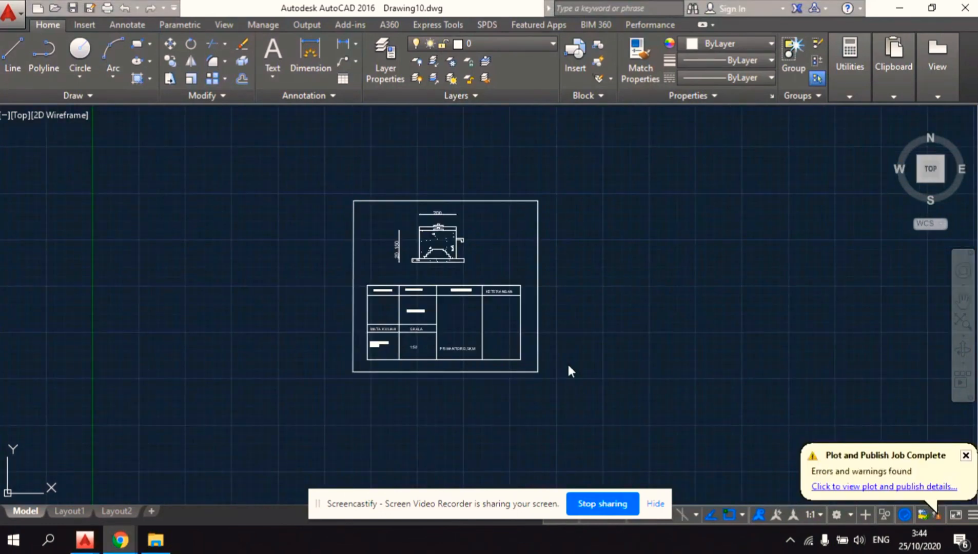
Examine the title block table and the dimensioned building on the Drawing10 sheet
{"action": "scroll", "coordinate": [568, 353], "scroll_direction": "up", "scroll_amount": 4}
{"action": "scroll", "coordinate": [484, 203], "scroll_direction": "down", "scroll_amount": 2}
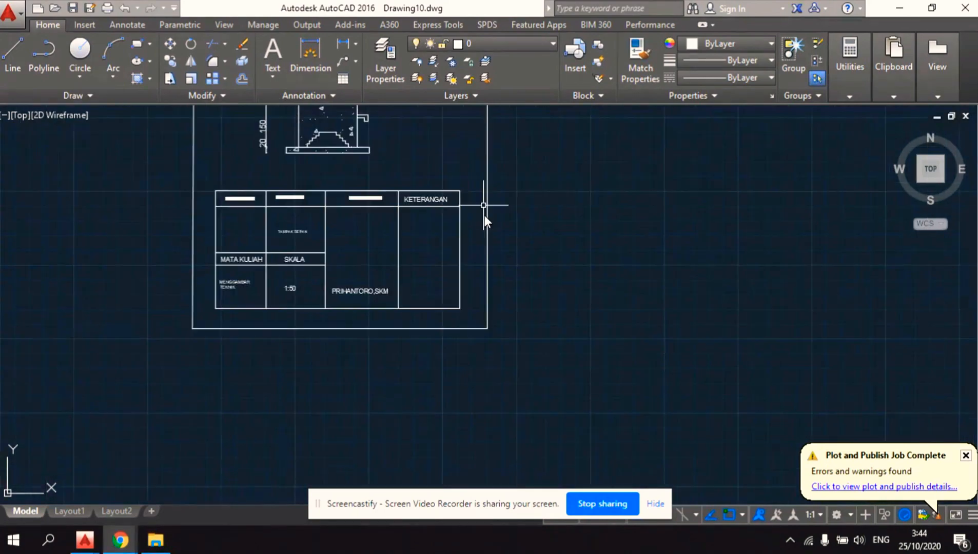
{"action": "scroll", "coordinate": [396, 216], "scroll_direction": "down", "scroll_amount": 2}
{"action": "scroll", "coordinate": [327, 161], "scroll_direction": "up", "scroll_amount": 2}
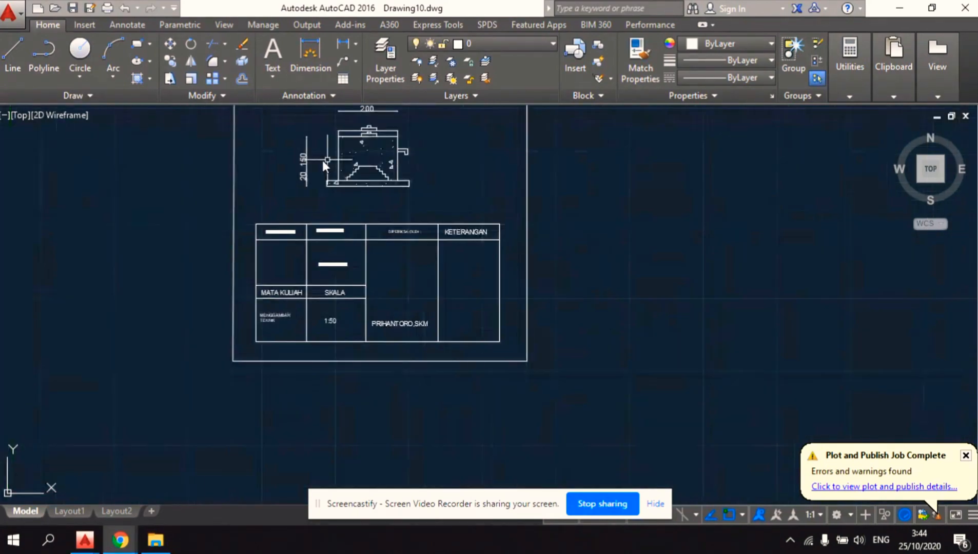
{"action": "scroll", "coordinate": [266, 288], "scroll_direction": "up", "scroll_amount": 2}
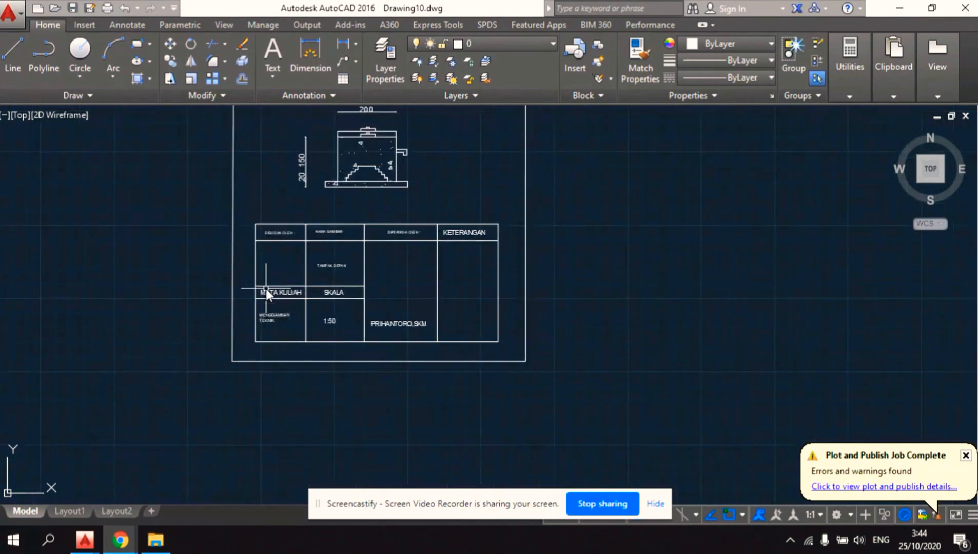
Inspect the sheet at closer range, from the dimensioned front elevation down to the title block cells
{"action": "right_click", "coordinate": [693, 187]}
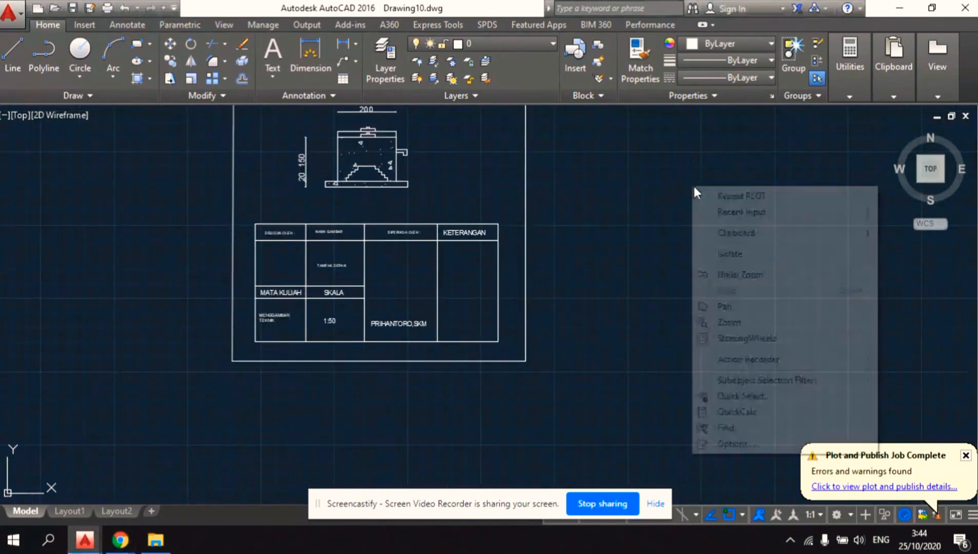
{"action": "left_click", "coordinate": [721, 306]}
{"action": "left_click_drag", "start_coordinate": [400, 109], "coordinate": [448, 243]}
{"action": "scroll", "coordinate": [447, 243], "scroll_direction": "up", "scroll_amount": 2}
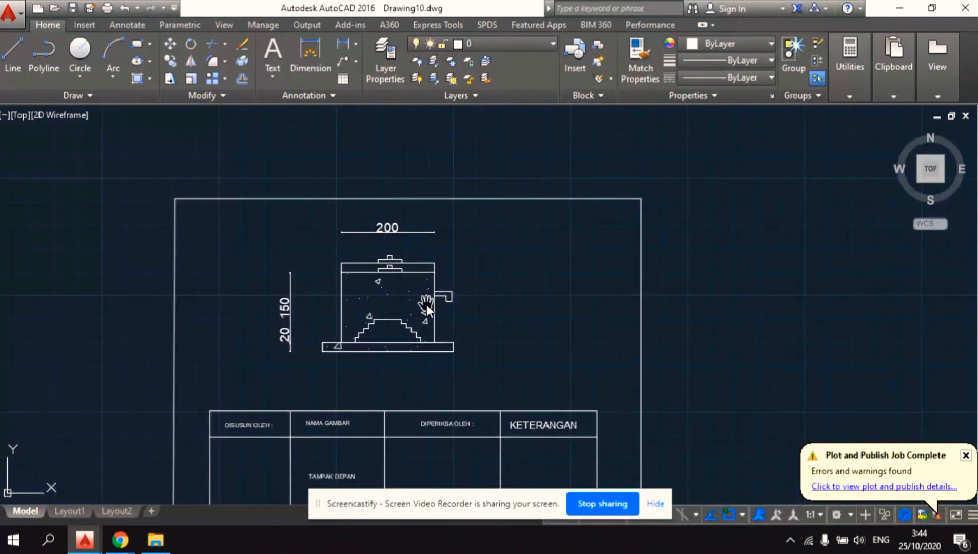
{"action": "mouse_move", "coordinate": [427, 304]}
{"action": "left_mouse_down"}
{"action": "mouse_move", "coordinate": [466, 242]}
{"action": "mouse_move", "coordinate": [484, 178]}
{"action": "left_mouse_up"}
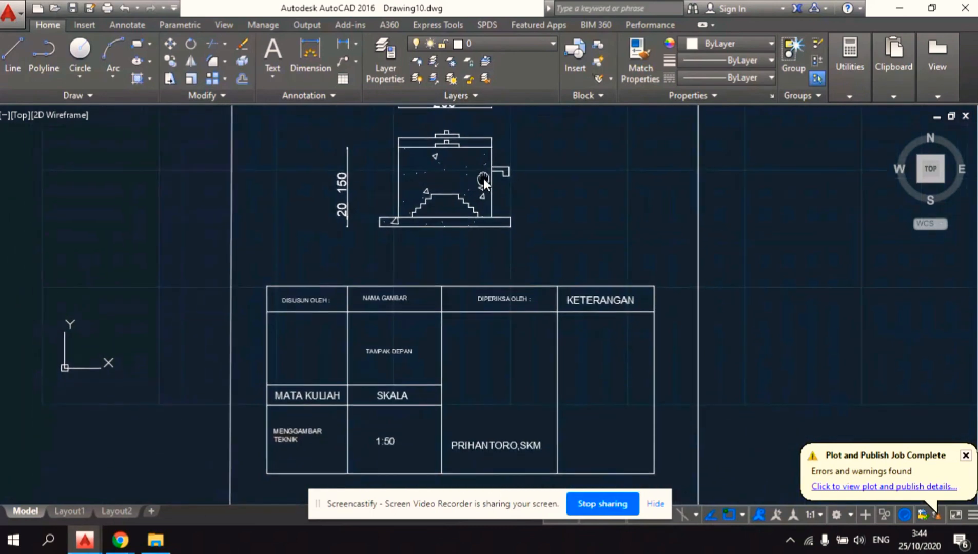
{"action": "scroll", "coordinate": [409, 378], "scroll_direction": "up", "scroll_amount": 2}
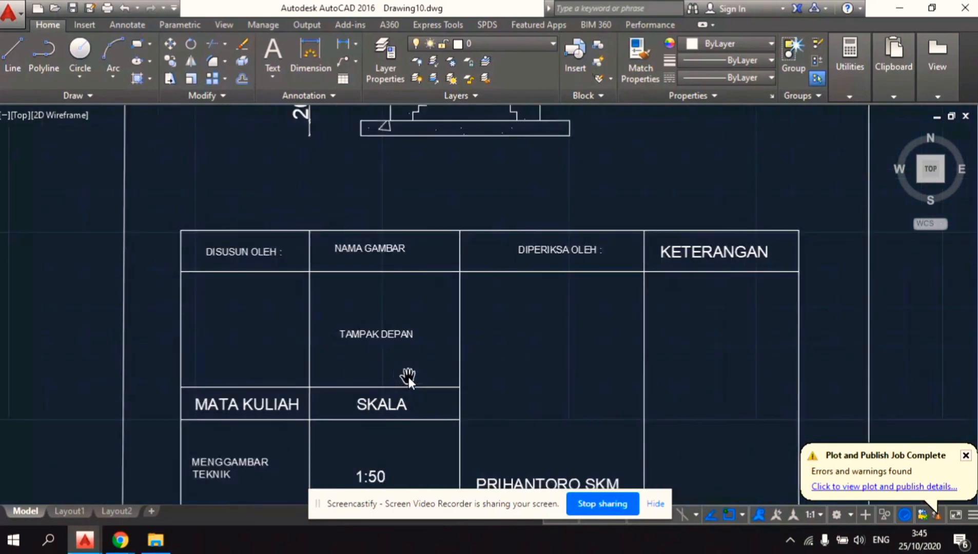
{"action": "mouse_move", "coordinate": [419, 285]}
{"action": "left_mouse_down"}
{"action": "mouse_move", "coordinate": [423, 431]}
{"action": "mouse_move", "coordinate": [412, 494]}
{"action": "left_mouse_up"}
{"action": "scroll", "coordinate": [444, 394], "scroll_direction": "down", "scroll_amount": 4}
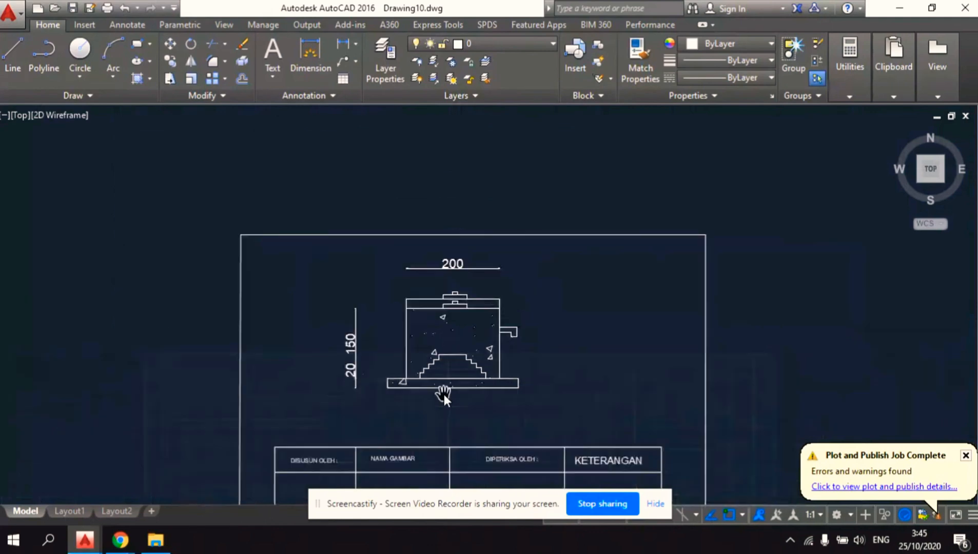
{"action": "left_click_drag", "start_coordinate": [444, 394], "coordinate": [478, 271]}
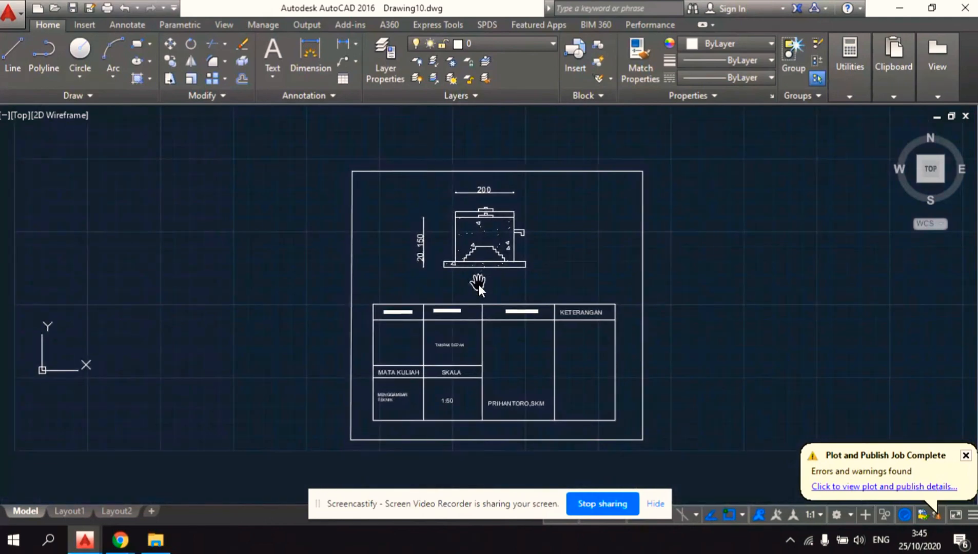
{"action": "right_click", "coordinate": [479, 284]}
{"action": "left_click", "coordinate": [487, 297]}
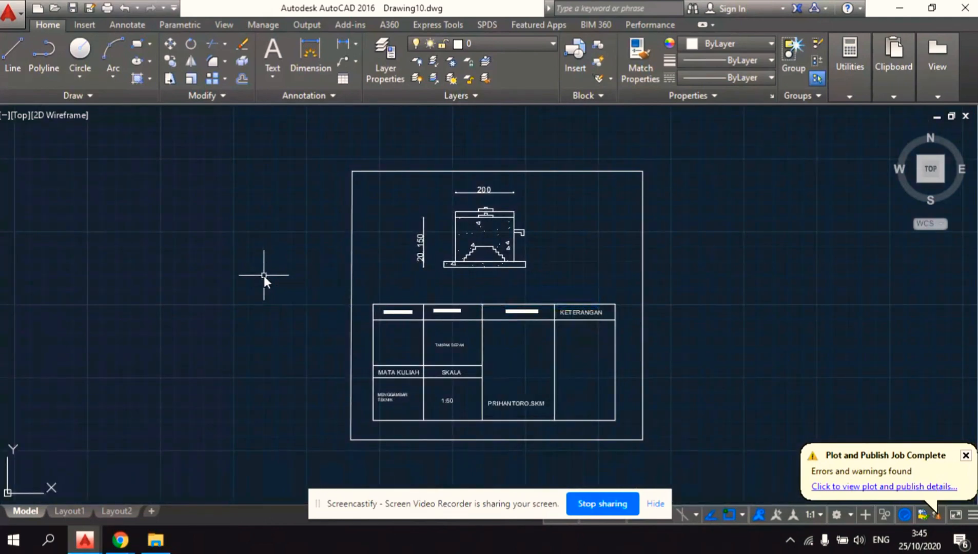
Start plotting the drawing with Microsoft Print to PDF as the printer
{"action": "scroll", "coordinate": [264, 276], "scroll_direction": "down", "scroll_amount": 2}
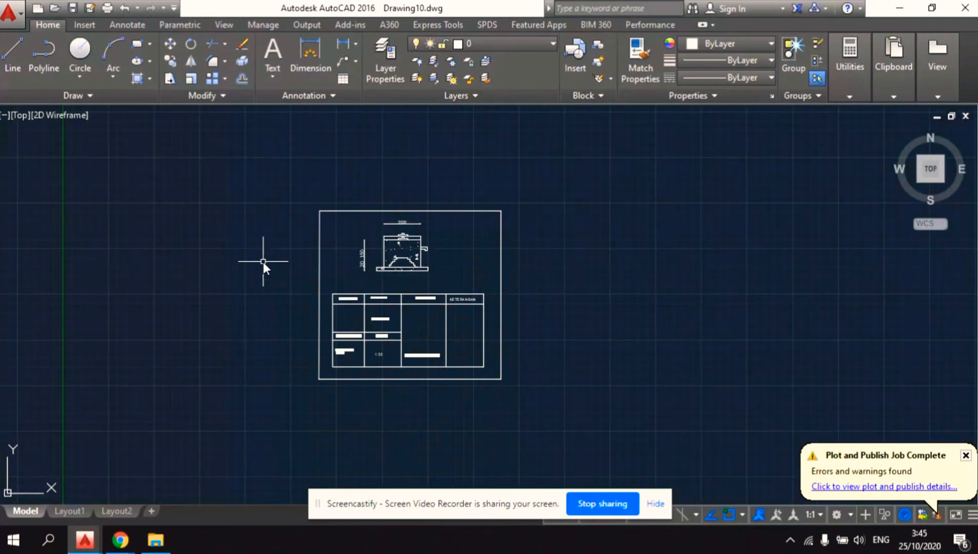
{"action": "key", "text": "ctrl+p"}
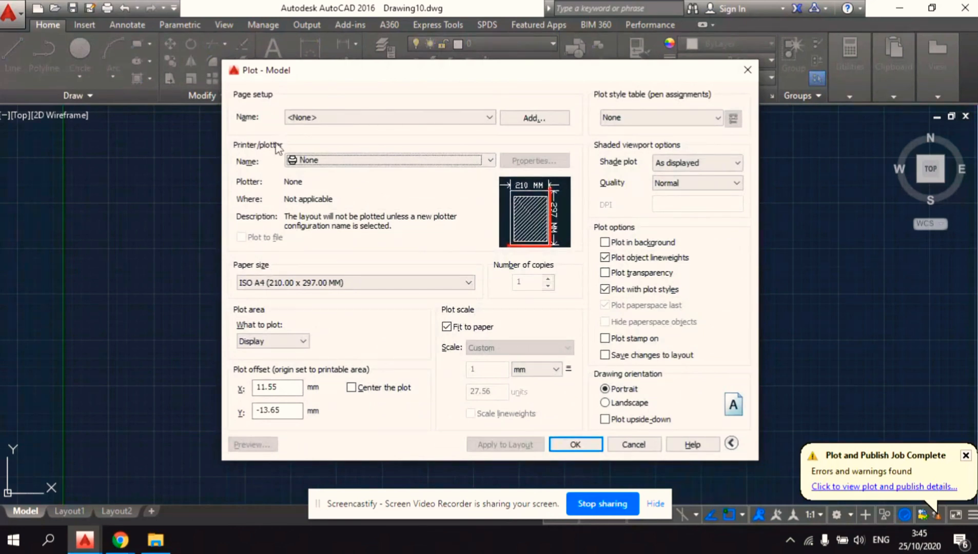
{"action": "left_click", "coordinate": [293, 160]}
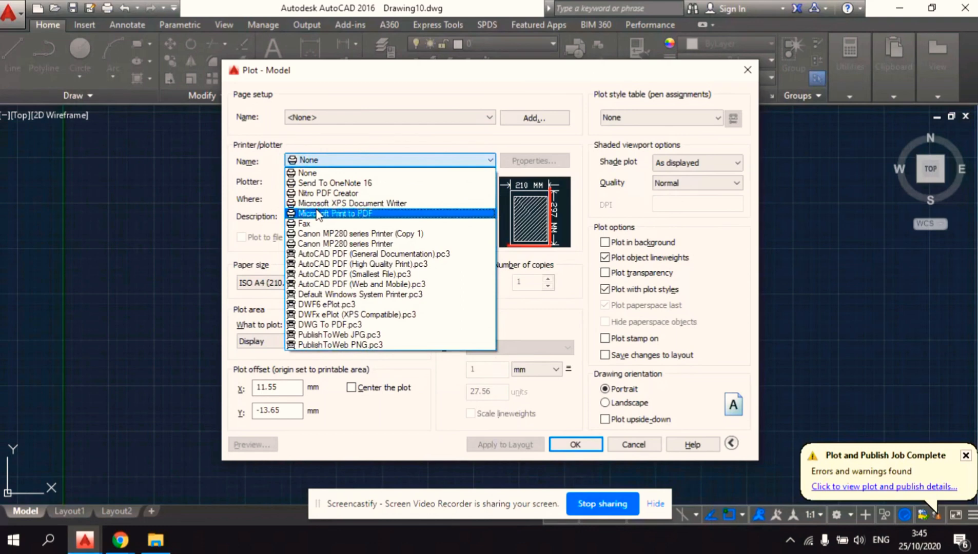
{"action": "left_click", "coordinate": [317, 213]}
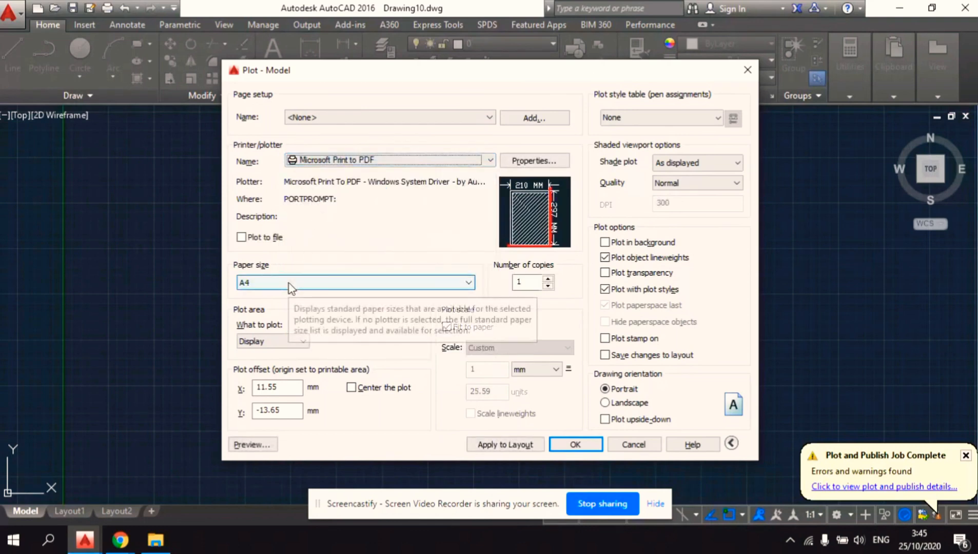
Set the plot area to a window enclosing the whole sheet border with a small margin around it
{"action": "left_click", "coordinate": [270, 345]}
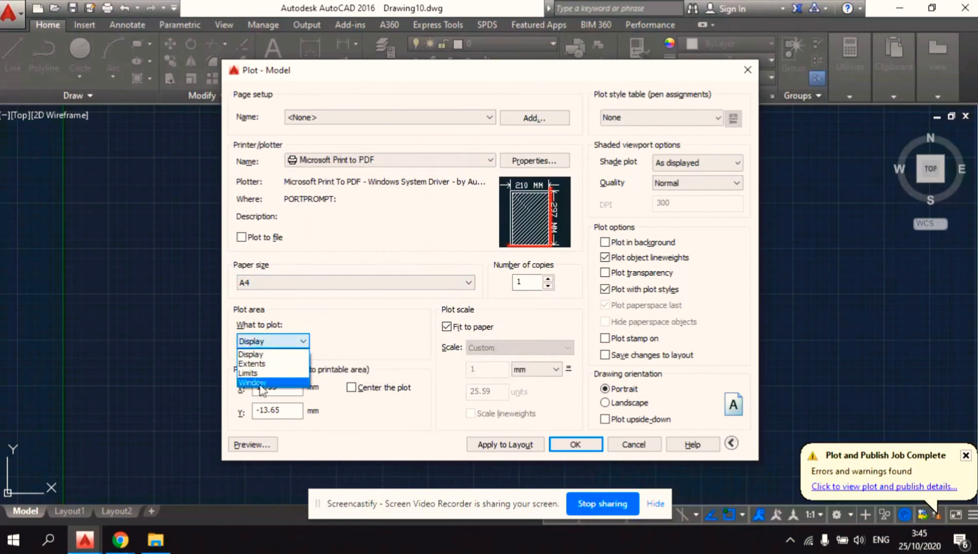
{"action": "left_click", "coordinate": [261, 385]}
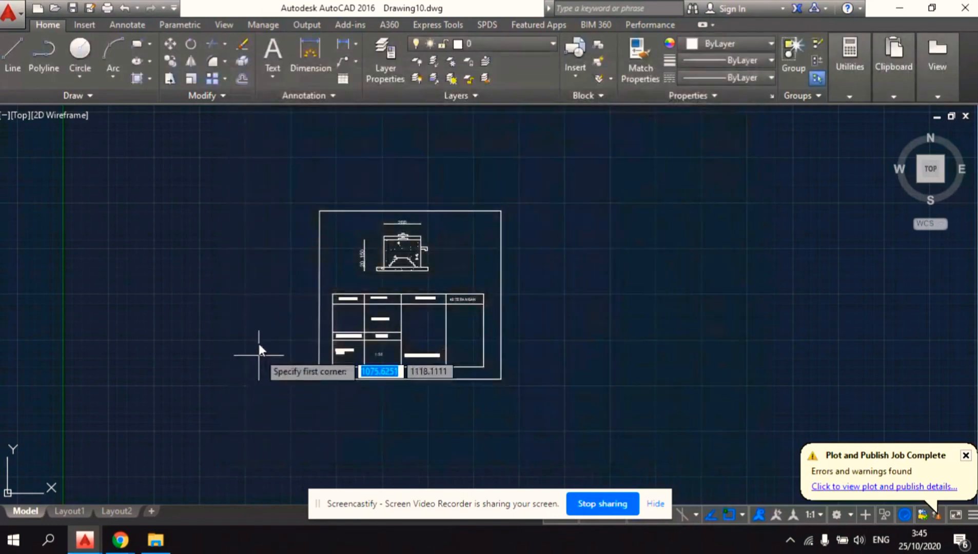
{"action": "left_click", "coordinate": [286, 180]}
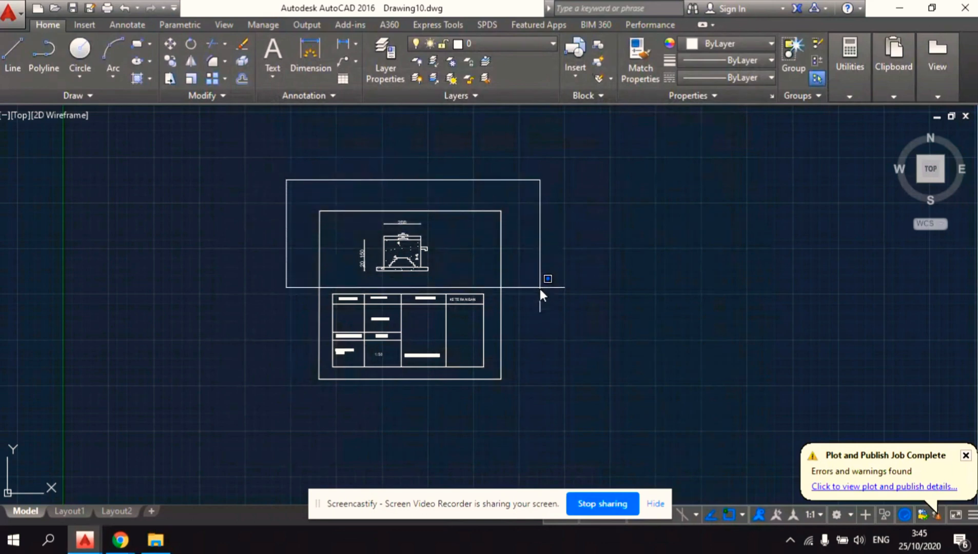
{"action": "left_click", "coordinate": [538, 412]}
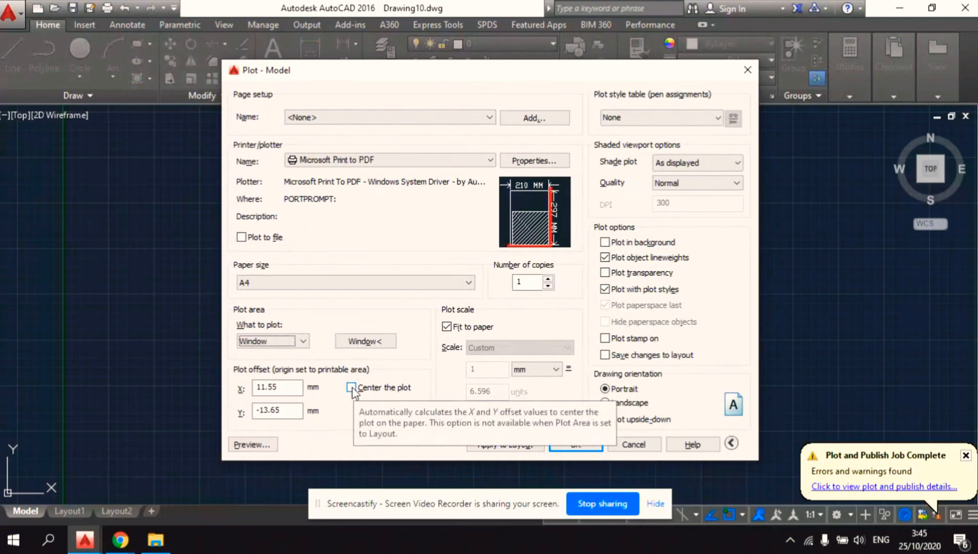
Center the plot on the paper in landscape orientation and check it in the plot preview
{"action": "left_click", "coordinate": [351, 388]}
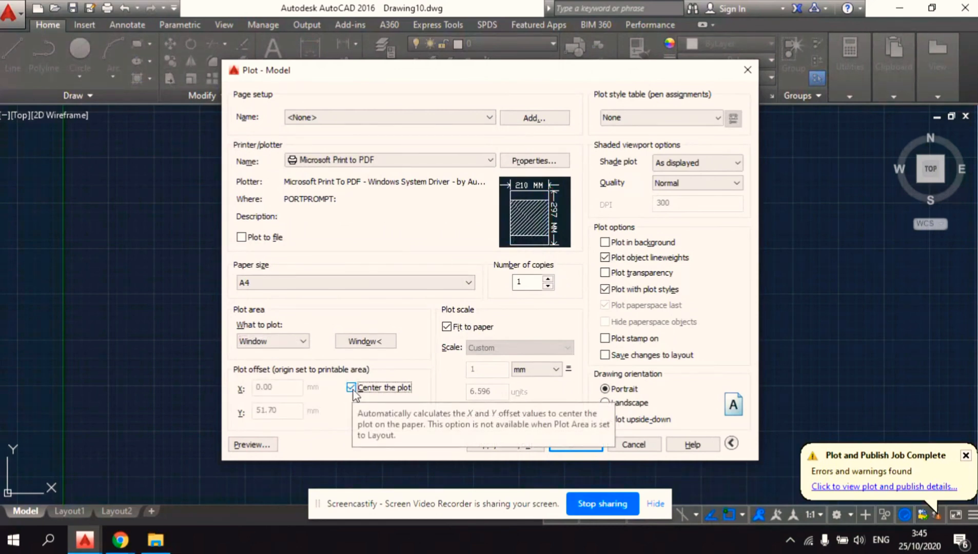
{"action": "left_click", "coordinate": [606, 403]}
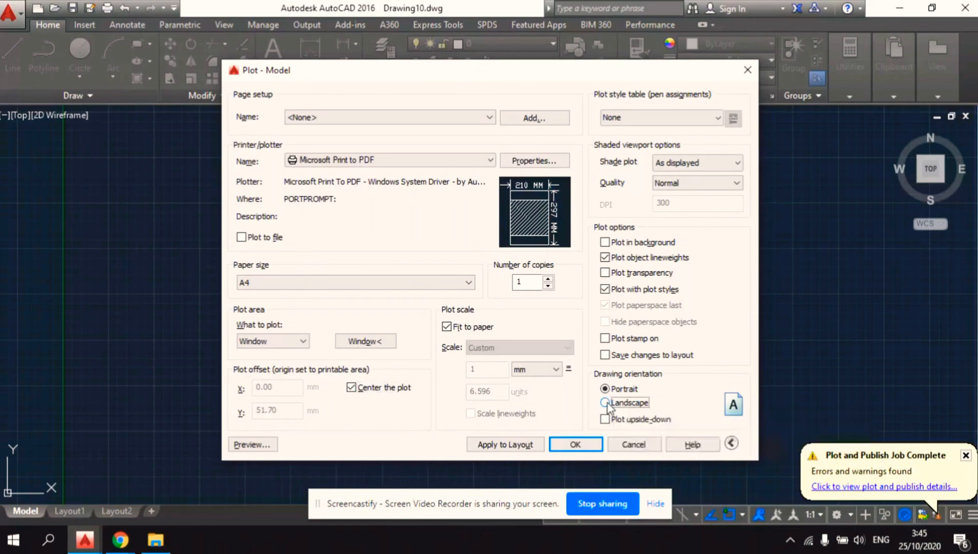
{"action": "left_click", "coordinate": [252, 444]}
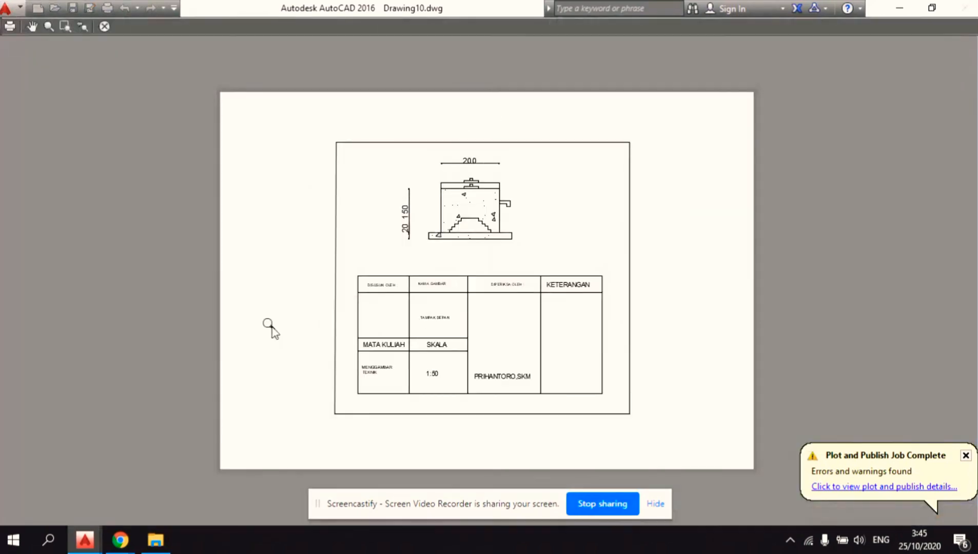
{"action": "right_click", "coordinate": [352, 254]}
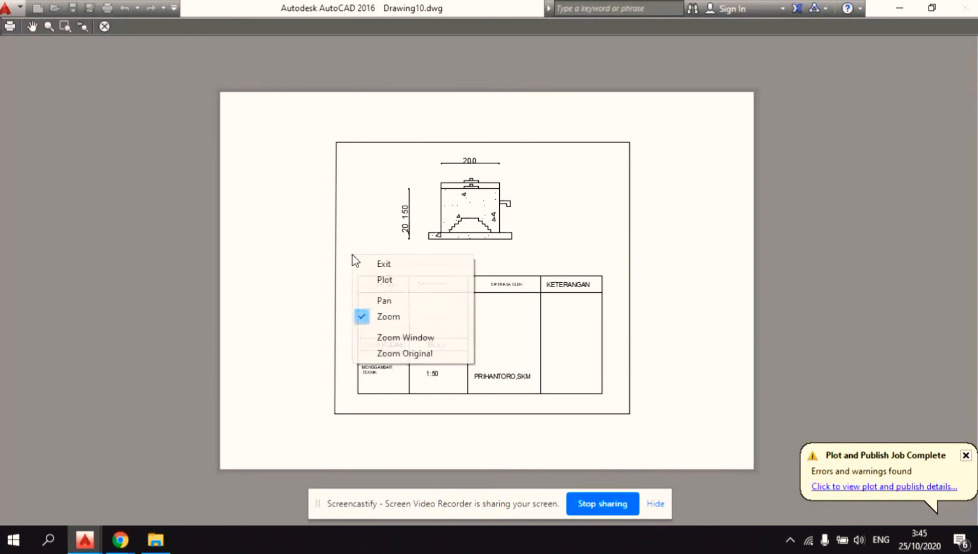
{"action": "left_click", "coordinate": [377, 262]}
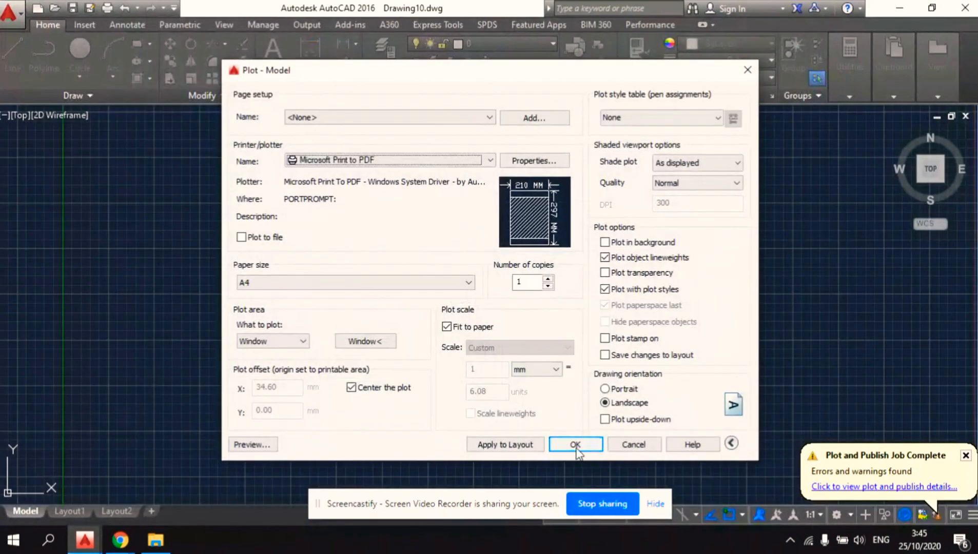
Plot the sheet to a PDF named depan in the Autodesk Application Manager folder under Documents
{"action": "left_click", "coordinate": [573, 445]}
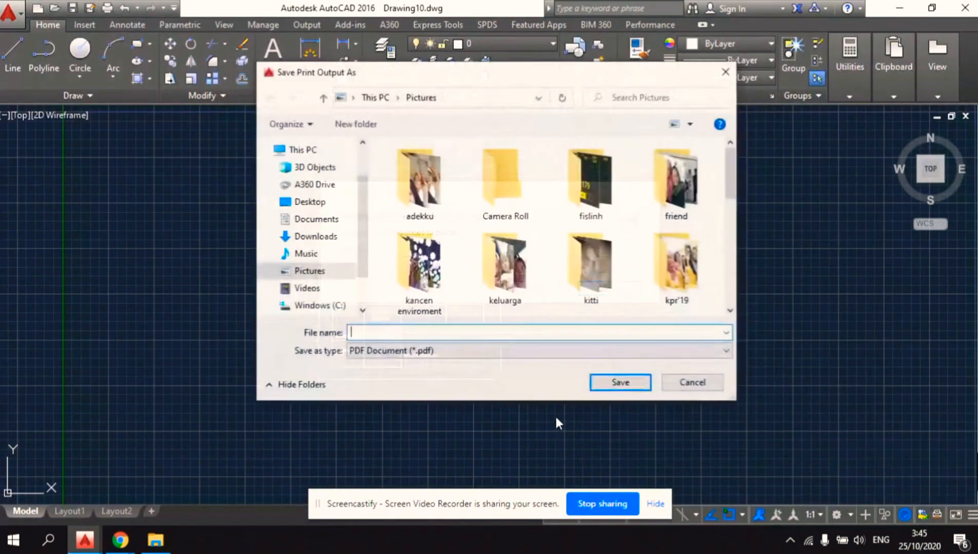
{"action": "left_click", "coordinate": [318, 220]}
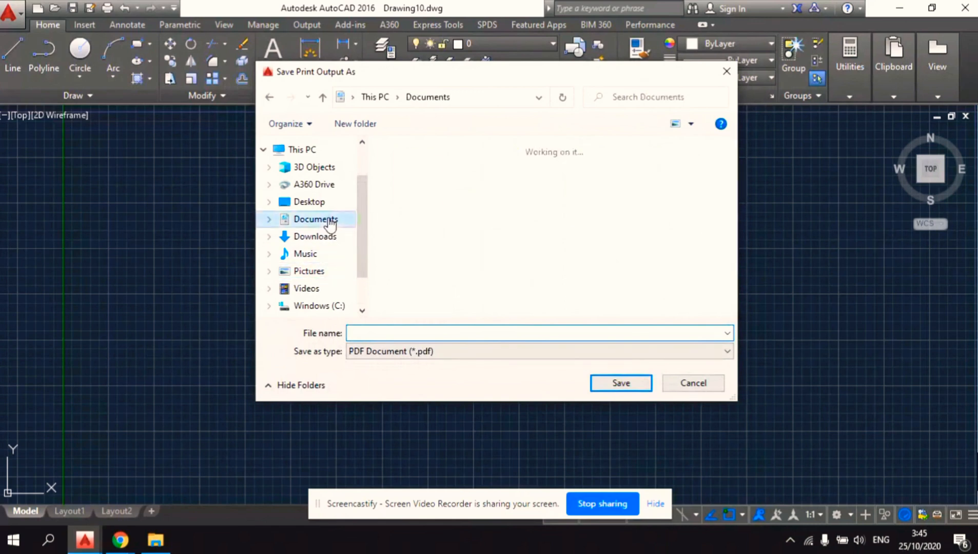
{"action": "double_click", "coordinate": [408, 177]}
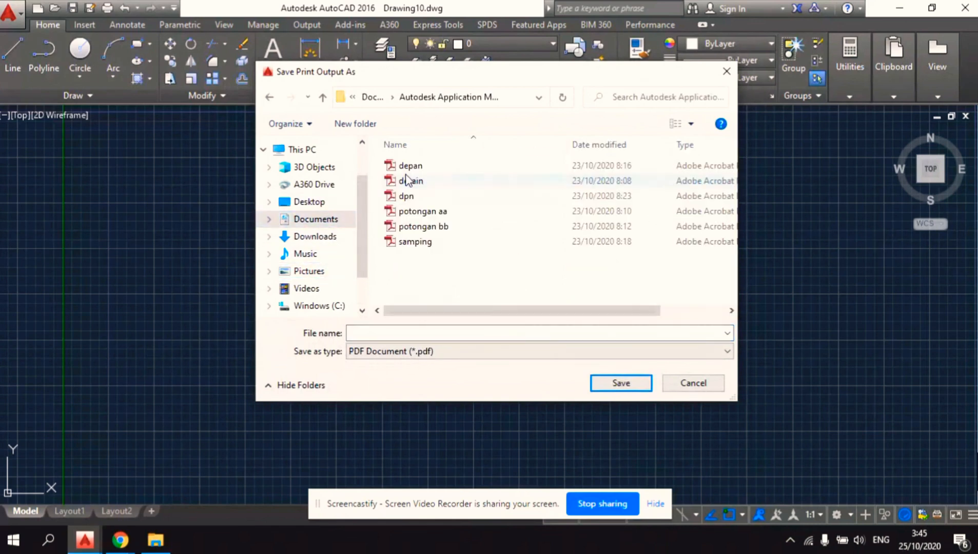
{"action": "left_click", "coordinate": [405, 333]}
{"action": "type", "text": "dep"}
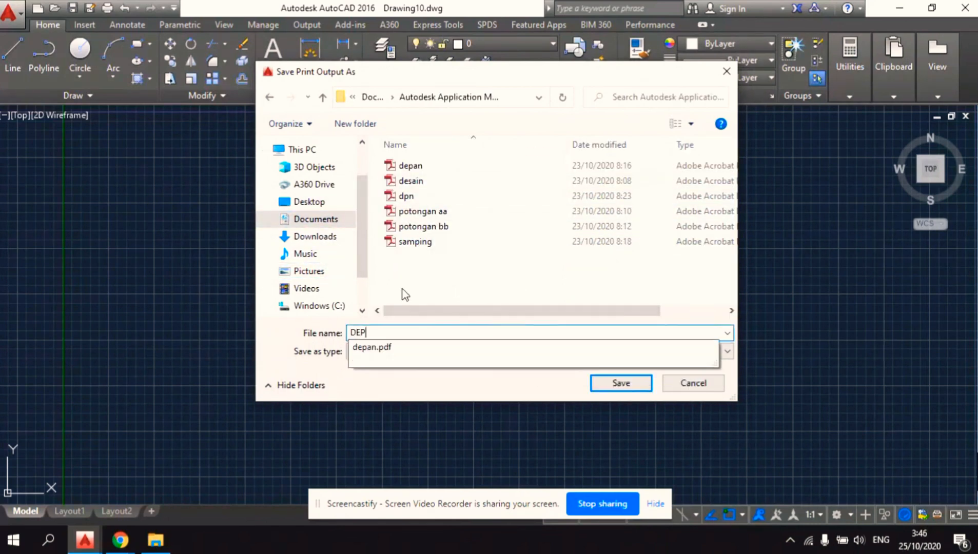
{"action": "key", "text": "BackSpace"}
{"action": "key", "text": "BackSpace"}
{"action": "key", "text": "BackSpace"}
{"action": "type", "text": "depan"}
{"action": "key", "text": "Return"}
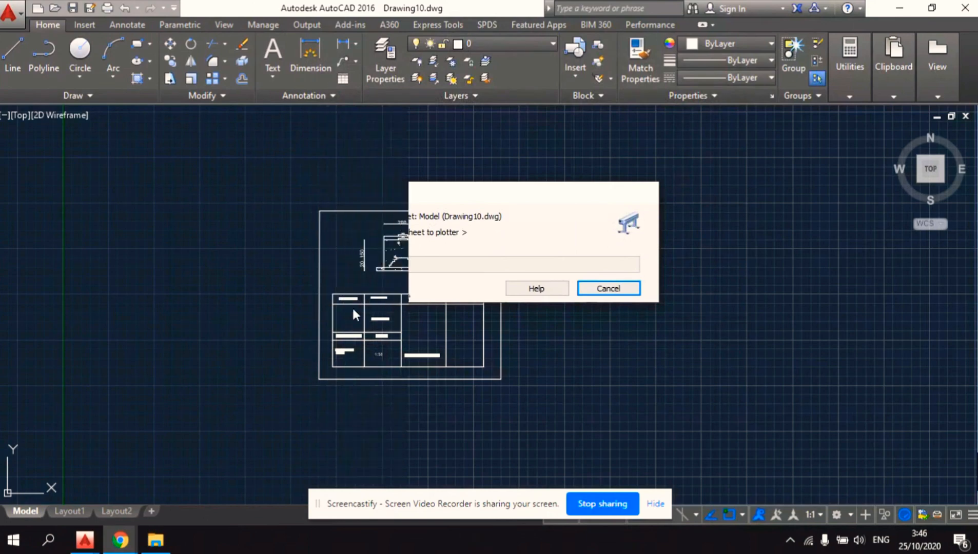
Switch to File Explorer, open the depan PDF from Documents > Autodesk Application Manager, and view its page zoomed out
{"action": "mouse_move", "coordinate": [159, 541]}
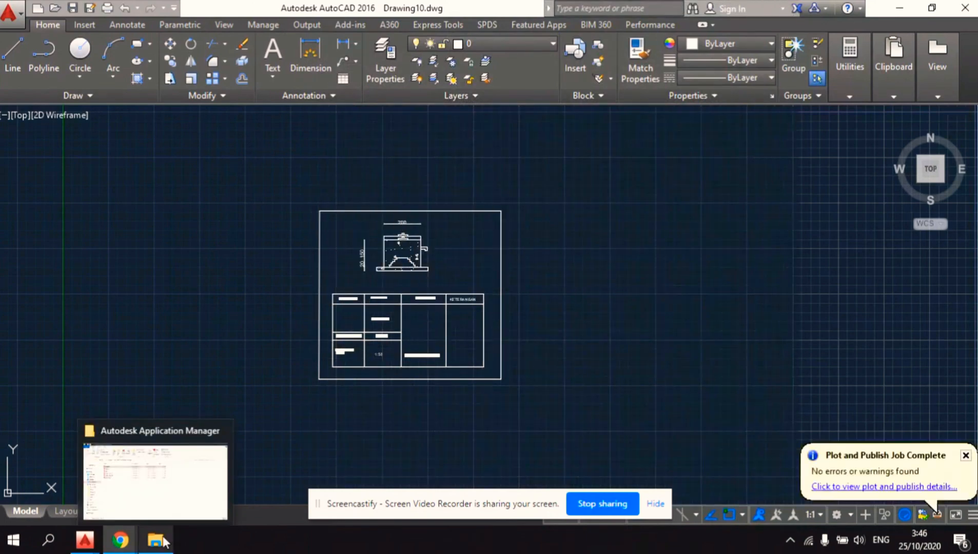
{"action": "left_click", "coordinate": [154, 468]}
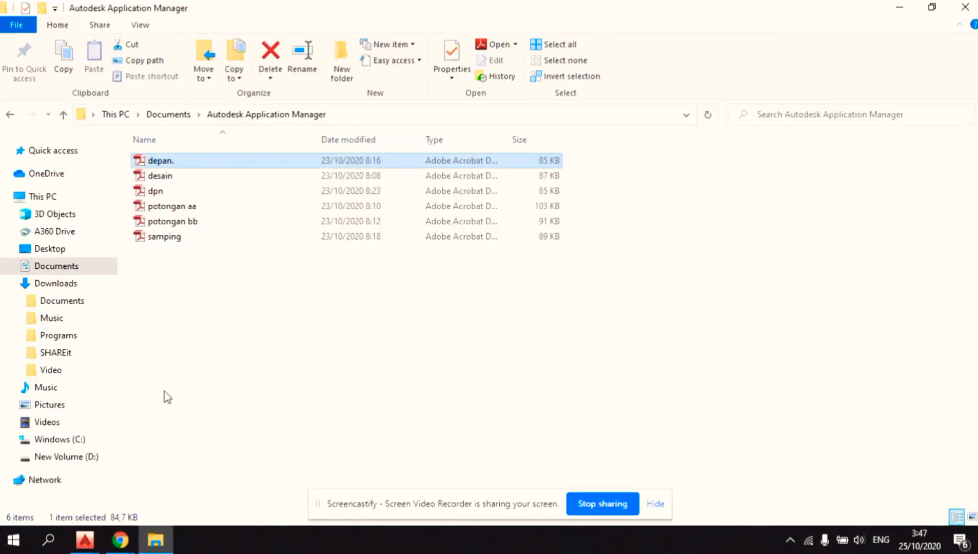
{"action": "left_click", "coordinate": [62, 268]}
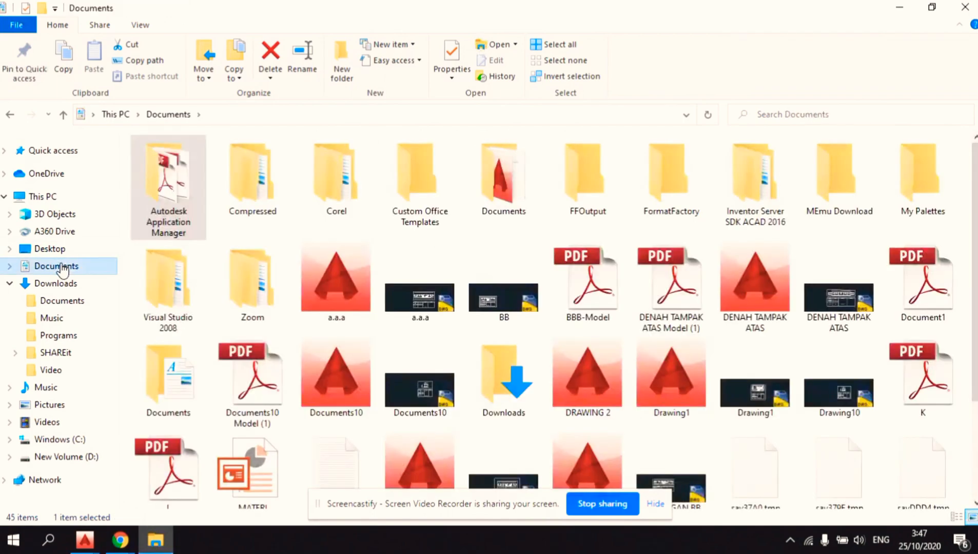
{"action": "double_click", "coordinate": [177, 194]}
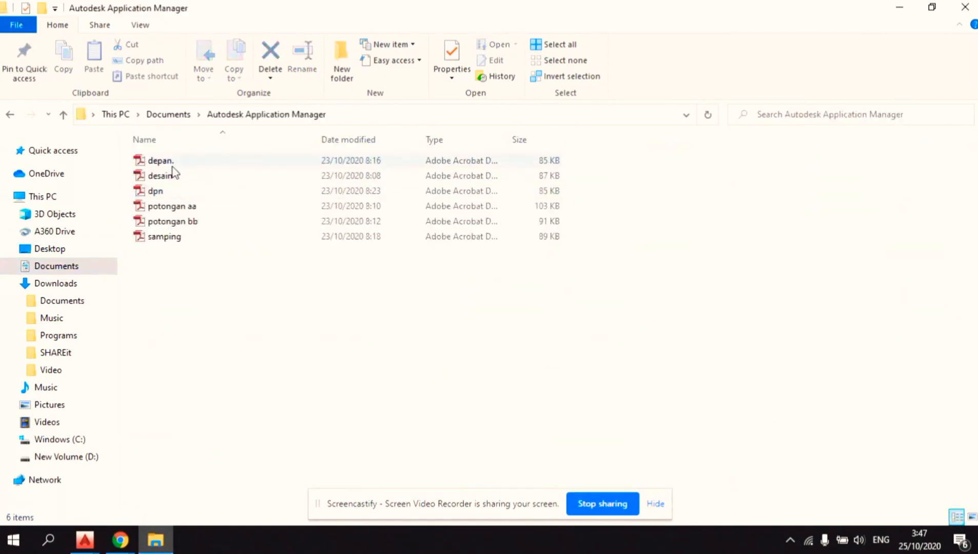
{"action": "left_click", "coordinate": [173, 166]}
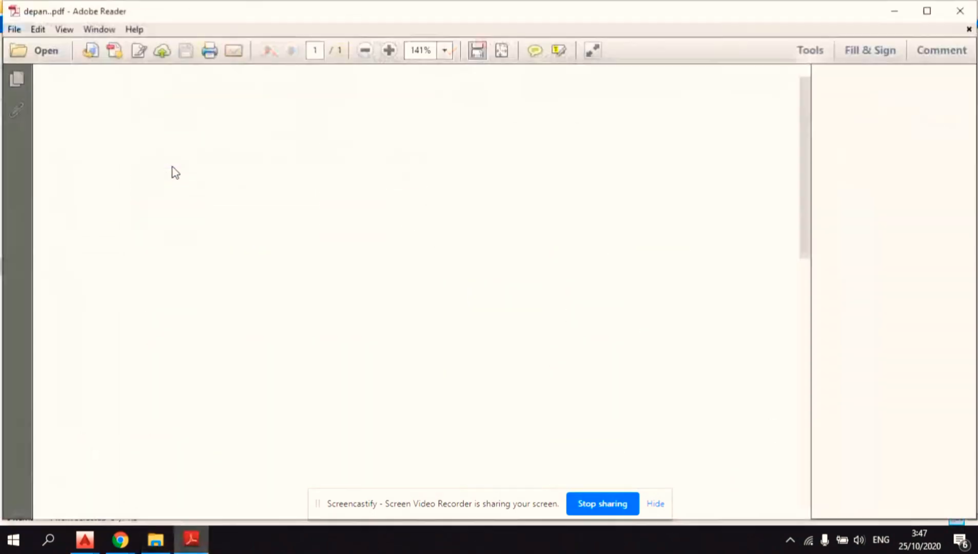
{"action": "left_click", "coordinate": [366, 51]}
{"action": "left_click", "coordinate": [365, 50]}
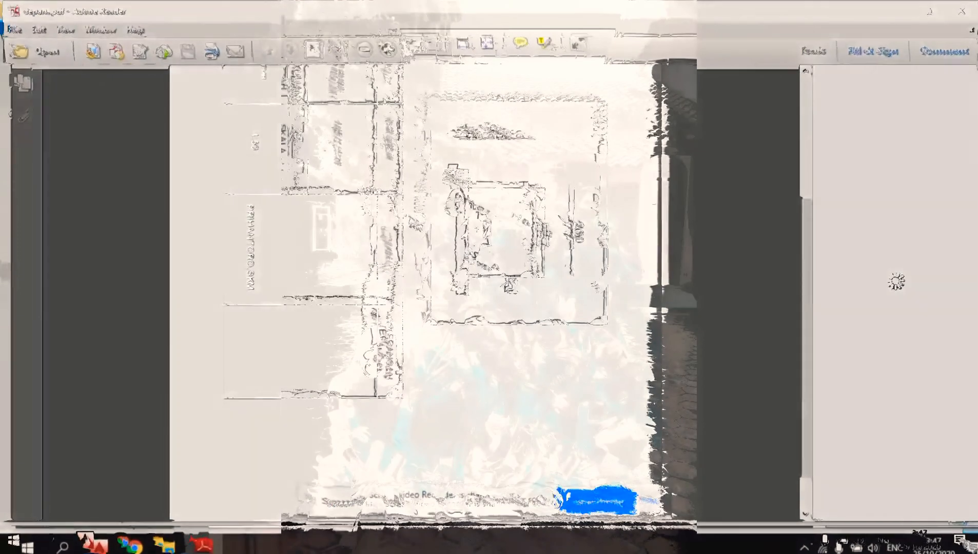